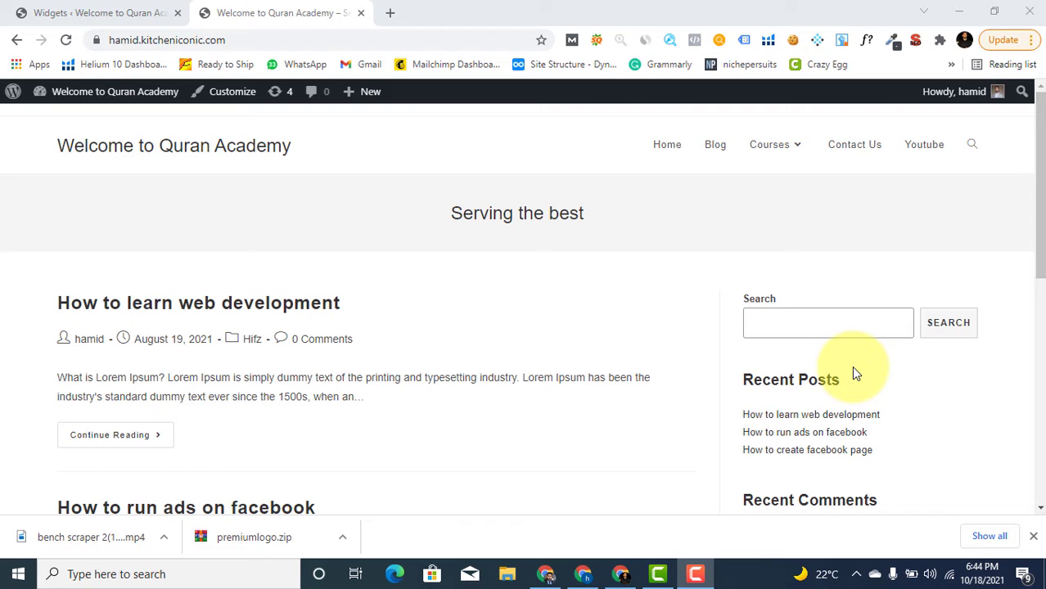
# Review the live site's sidebar widgets, including the Recent Posts and Categories headings
pyautogui.click(814, 329)
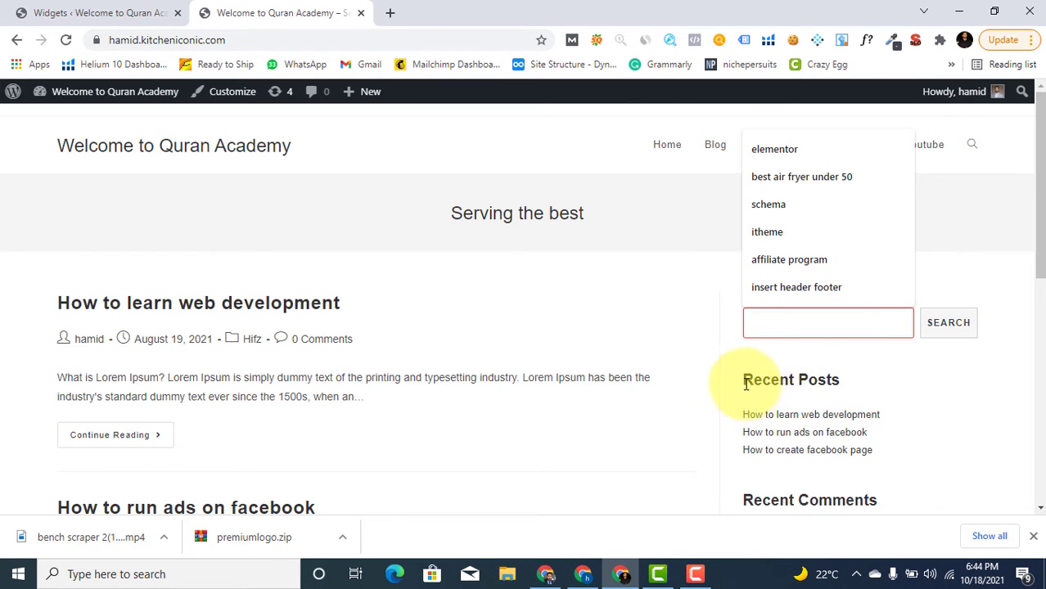
pyautogui.moveTo(742, 380); pyautogui.dragTo(847, 385)
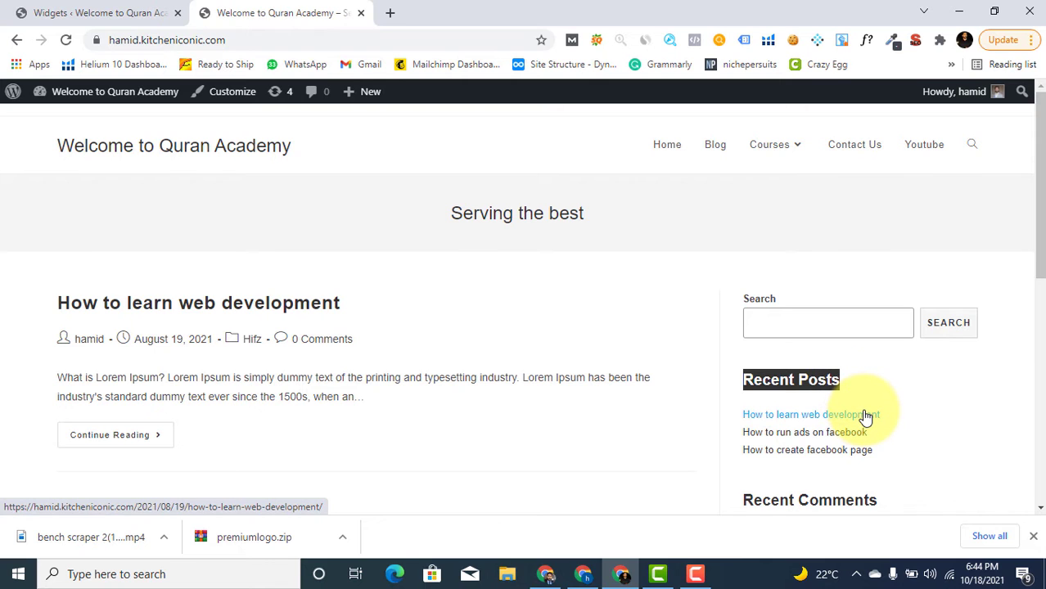
pyautogui.scroll(-1, 868, 417)
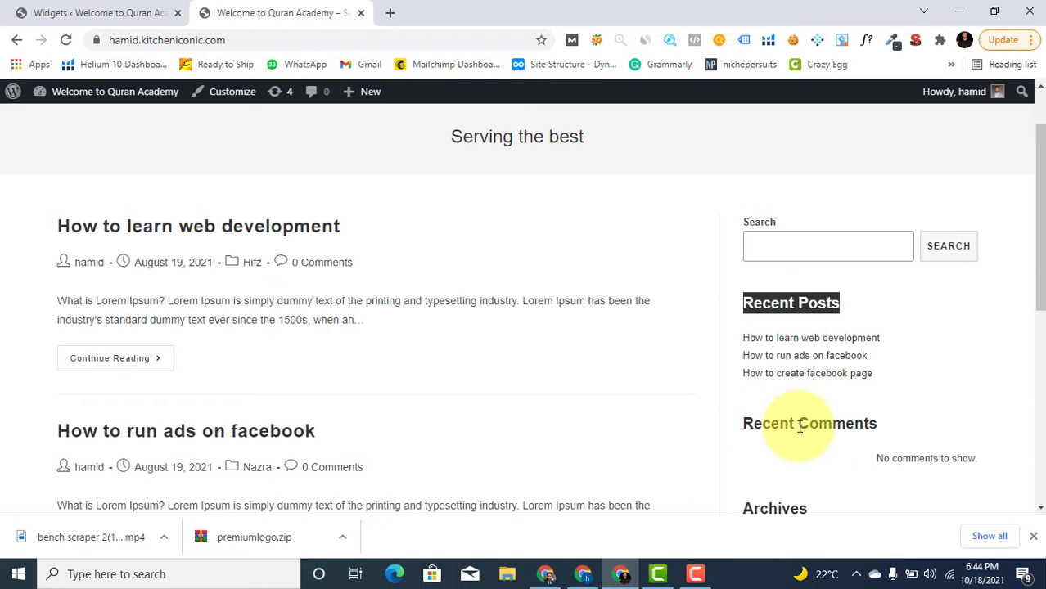
pyautogui.scroll(-1, 853, 424)
pyautogui.scroll(-1, 854, 425)
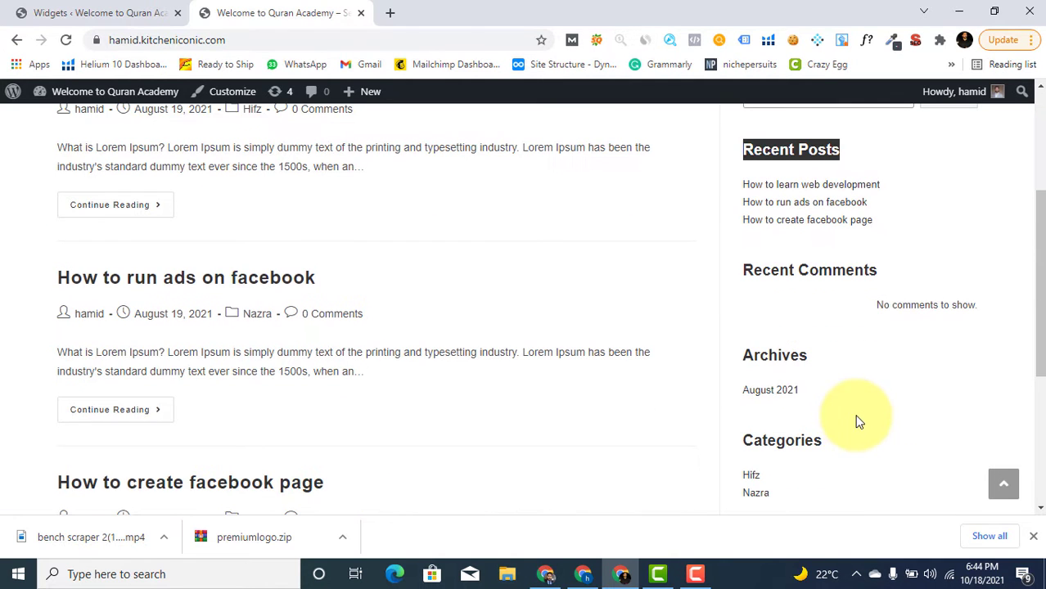
pyautogui.moveTo(734, 445); pyautogui.dragTo(835, 440)
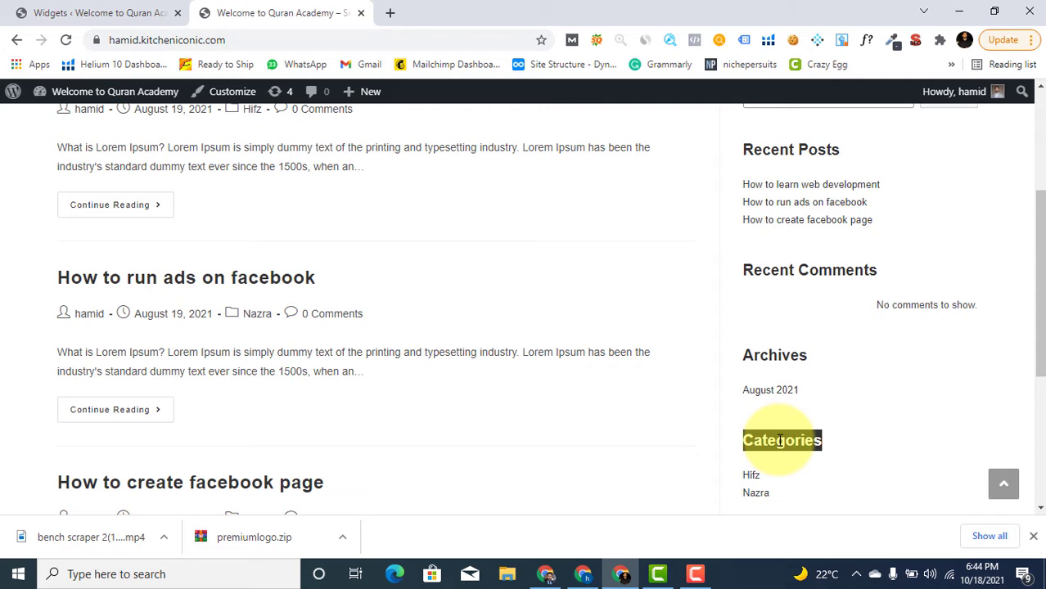
pyautogui.moveTo(1039, 320); pyautogui.dragTo(1038, 219)
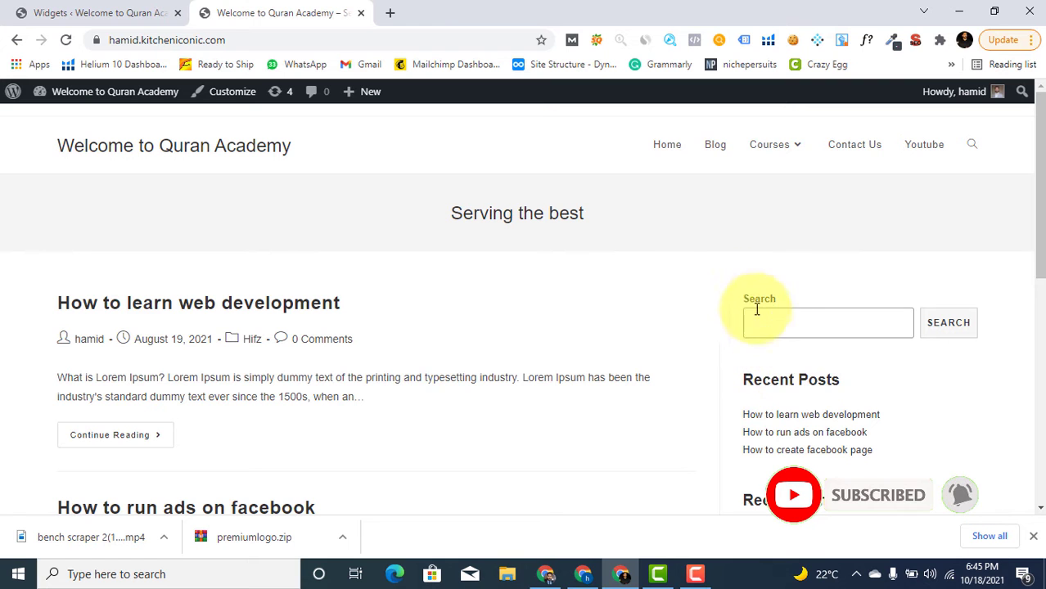
pyautogui.scroll(-6, 819, 409)
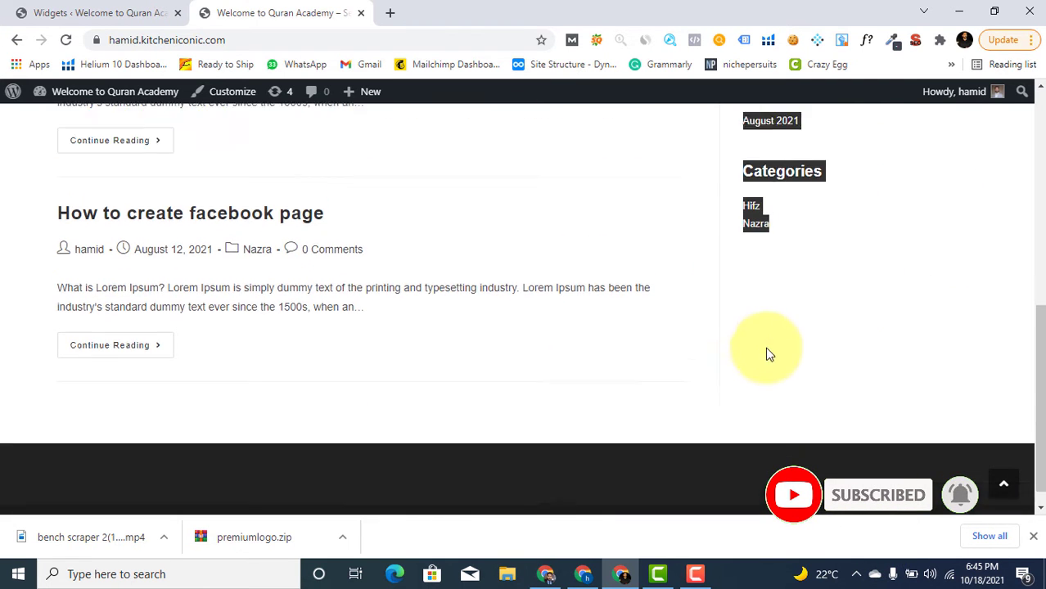
pyautogui.scroll(4, 777, 331)
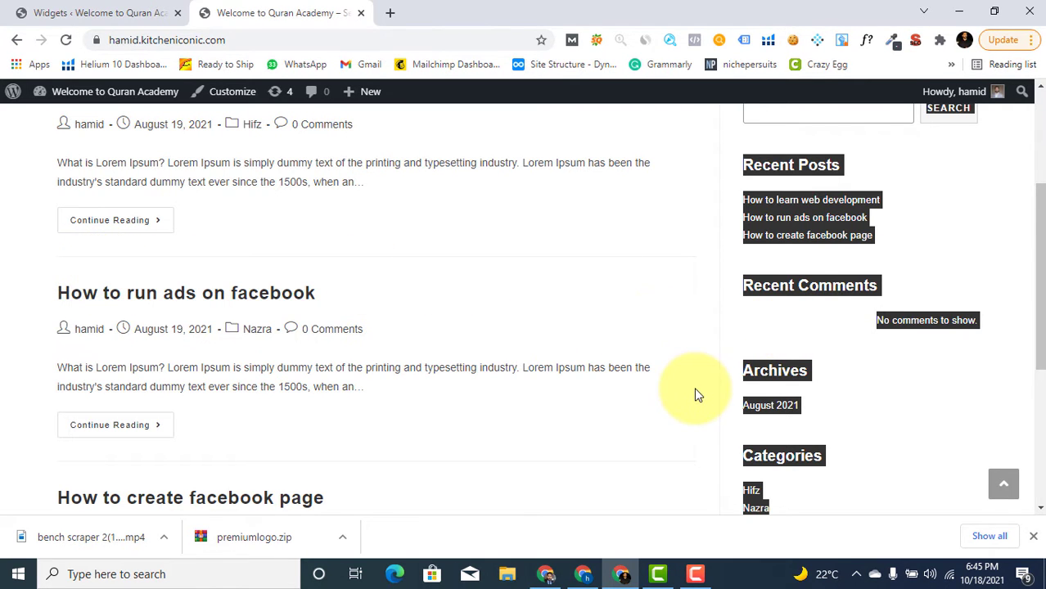
pyautogui.scroll(-3, 693, 392)
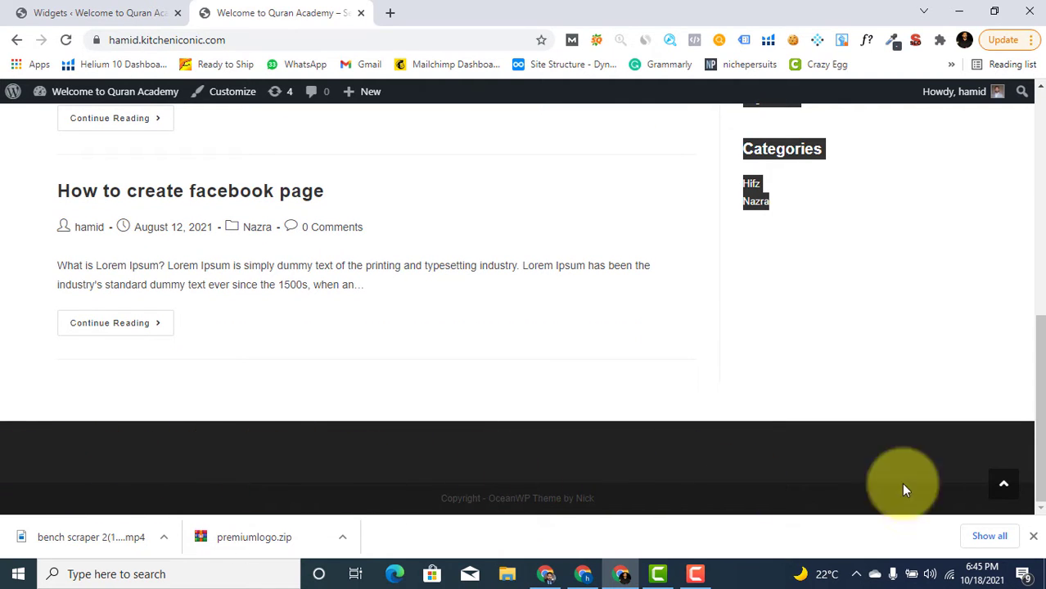
pyautogui.scroll(4, 955, 210)
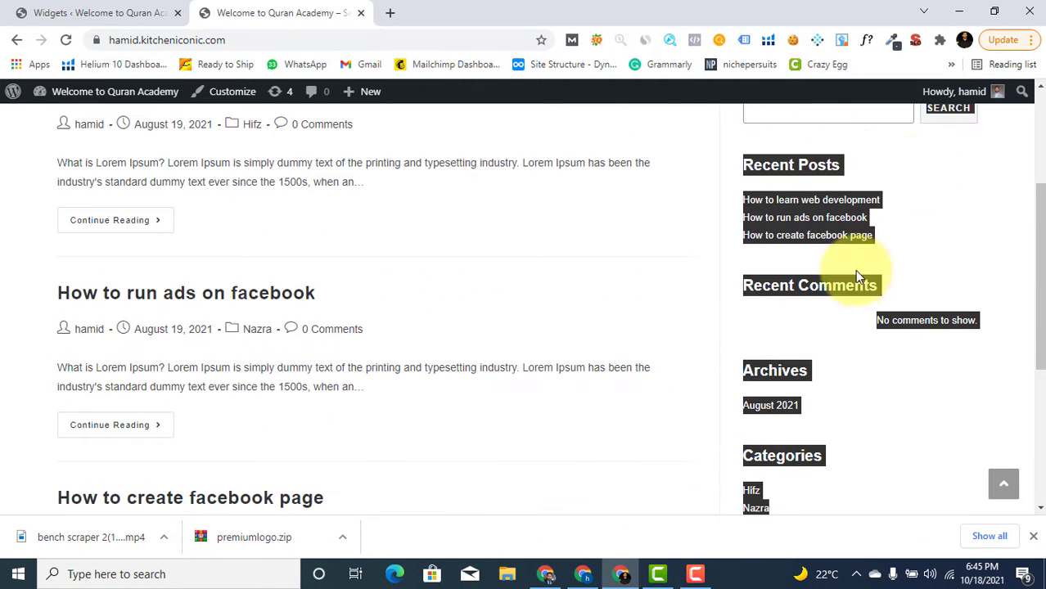
pyautogui.scroll(3, 737, 286)
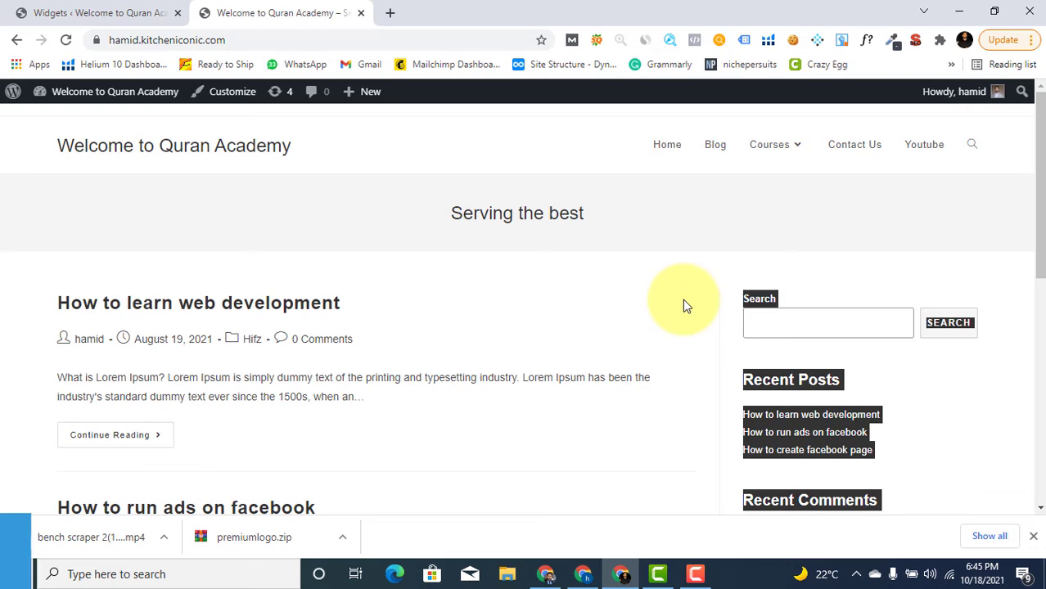
pyautogui.click(686, 300)
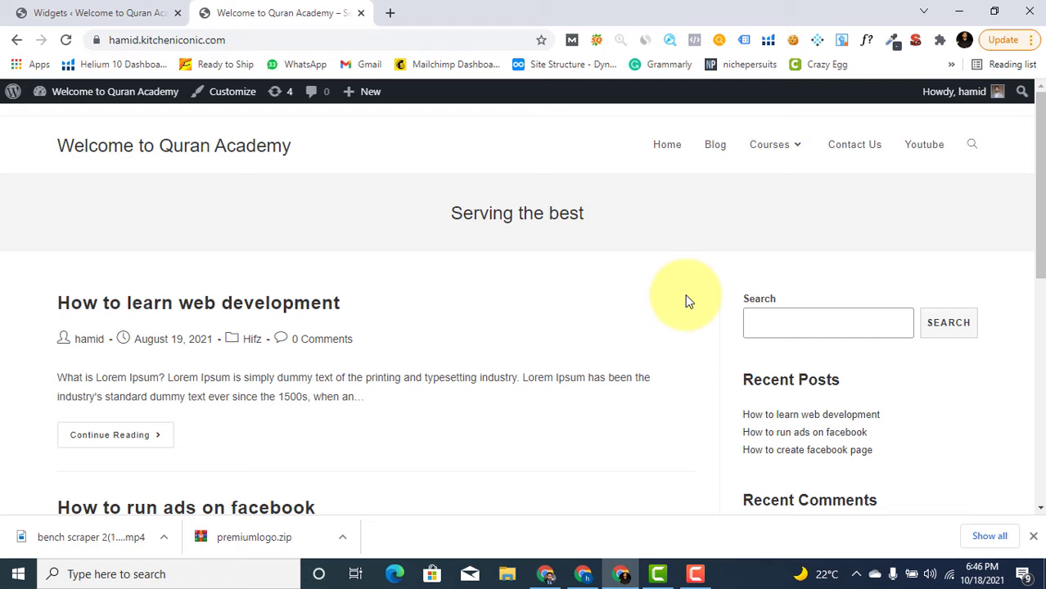
pyautogui.scroll(-6, 732, 356)
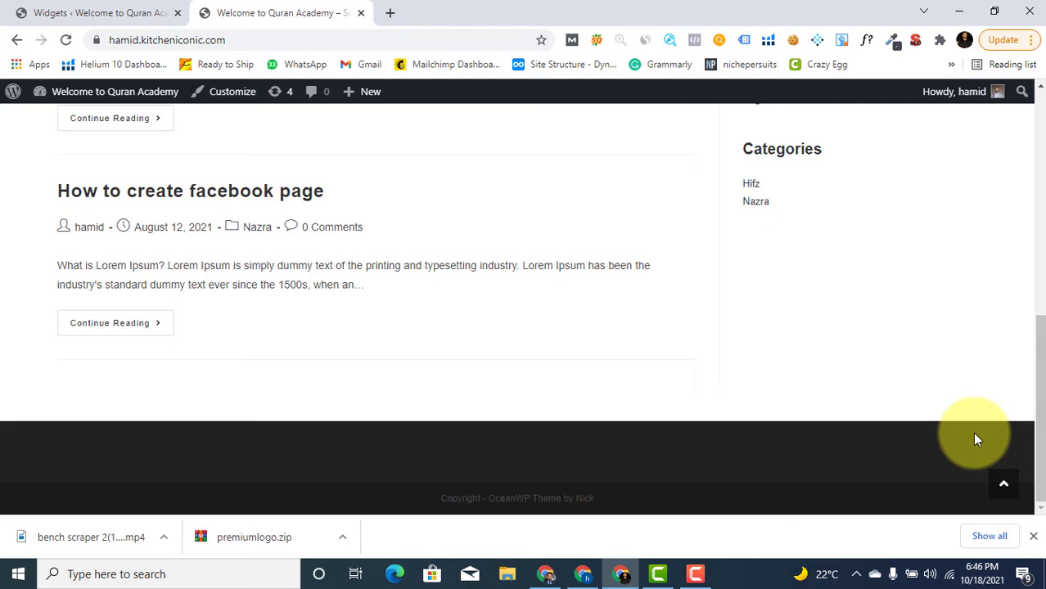
pyautogui.scroll(3, 932, 331)
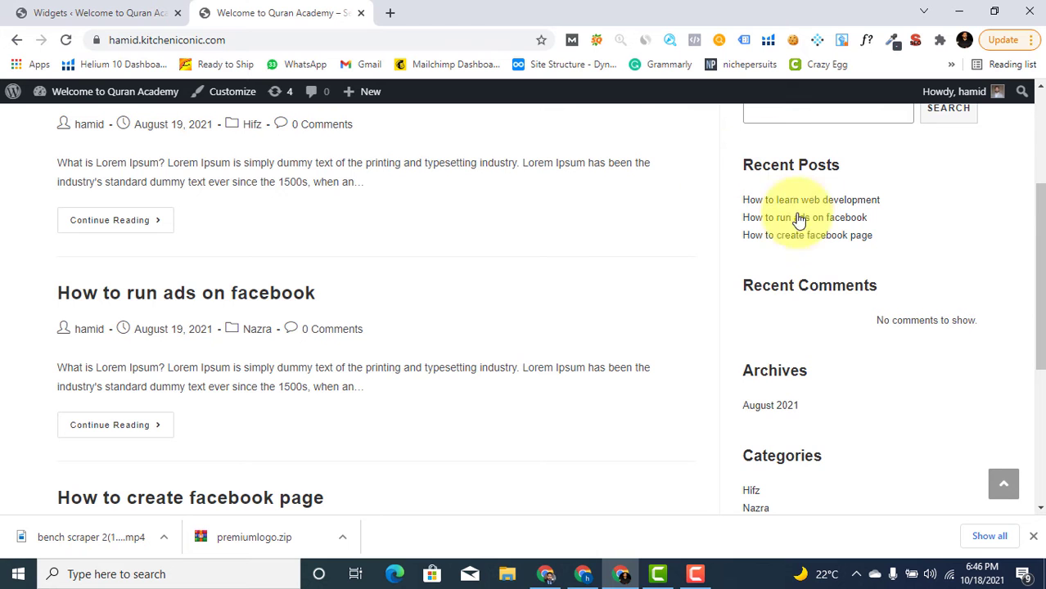
pyautogui.scroll(2, 61, 262)
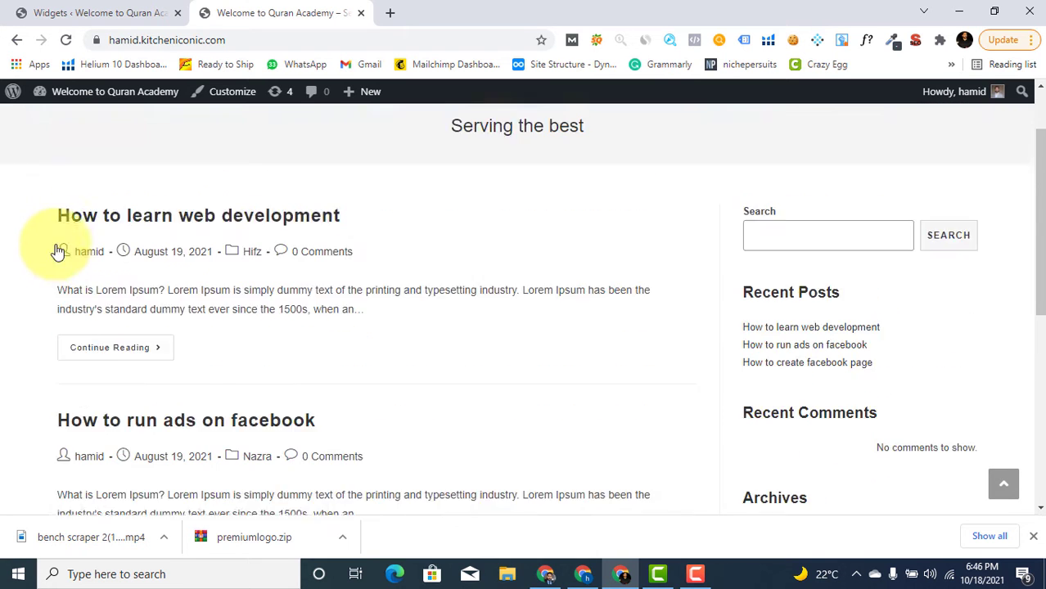
pyautogui.scroll(-5, 581, 285)
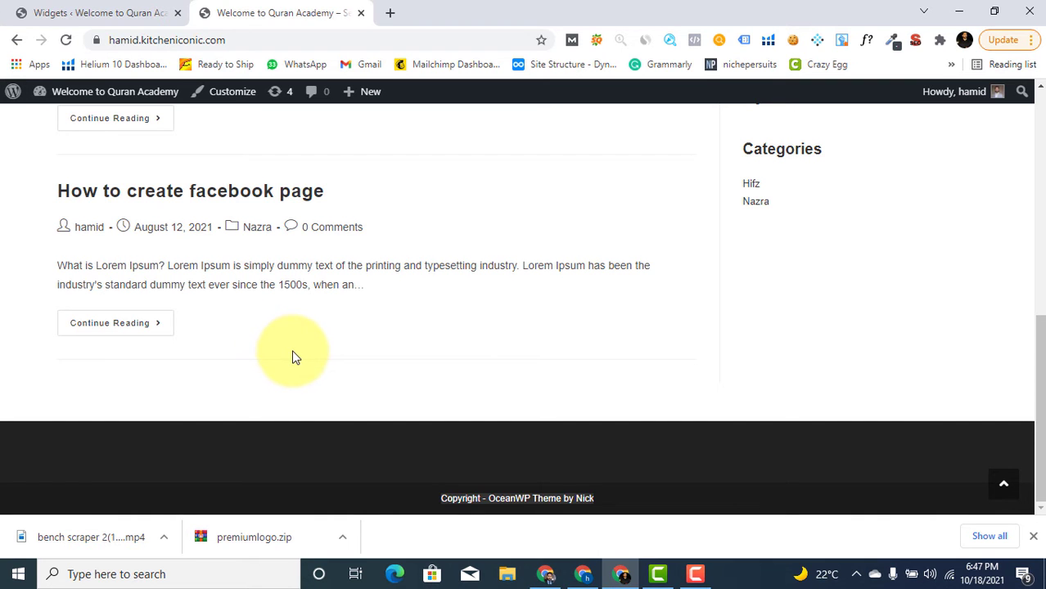
pyautogui.scroll(3, 294, 352)
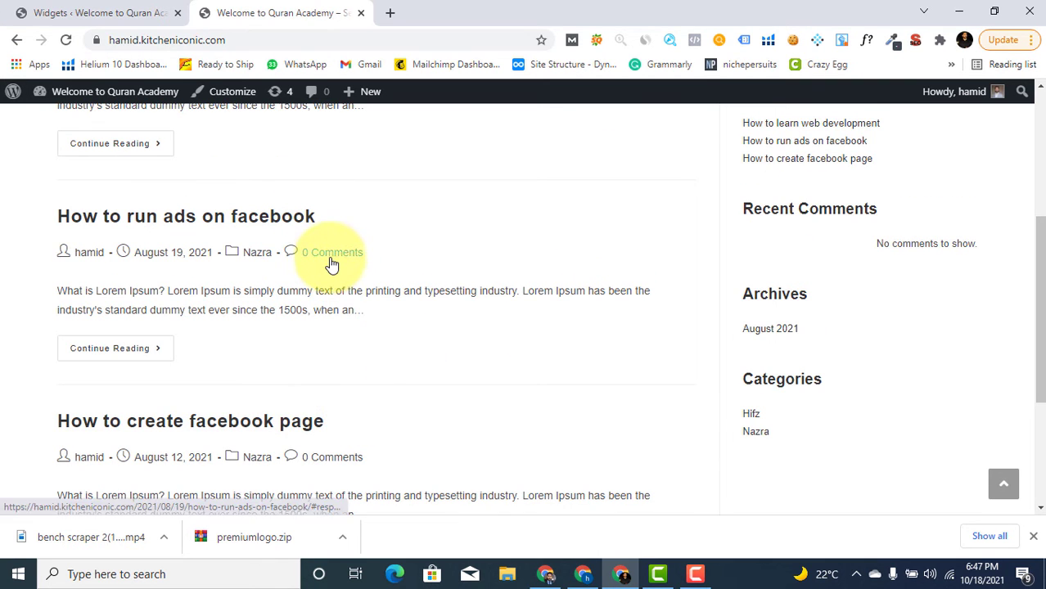
# Go from the Dashboard to Appearance > Widgets
pyautogui.click(126, 11)
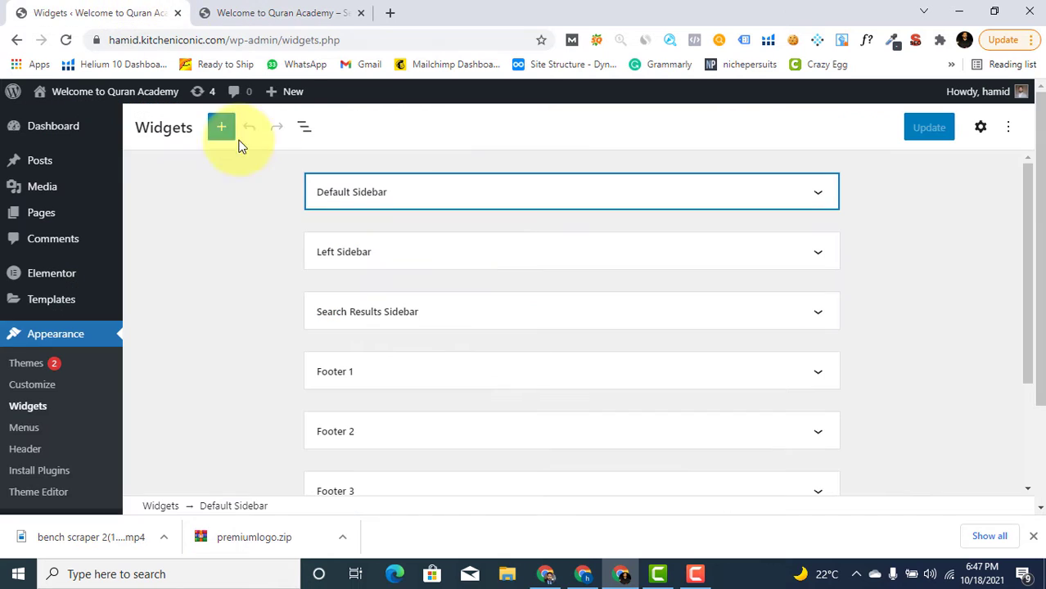
pyautogui.click(82, 131)
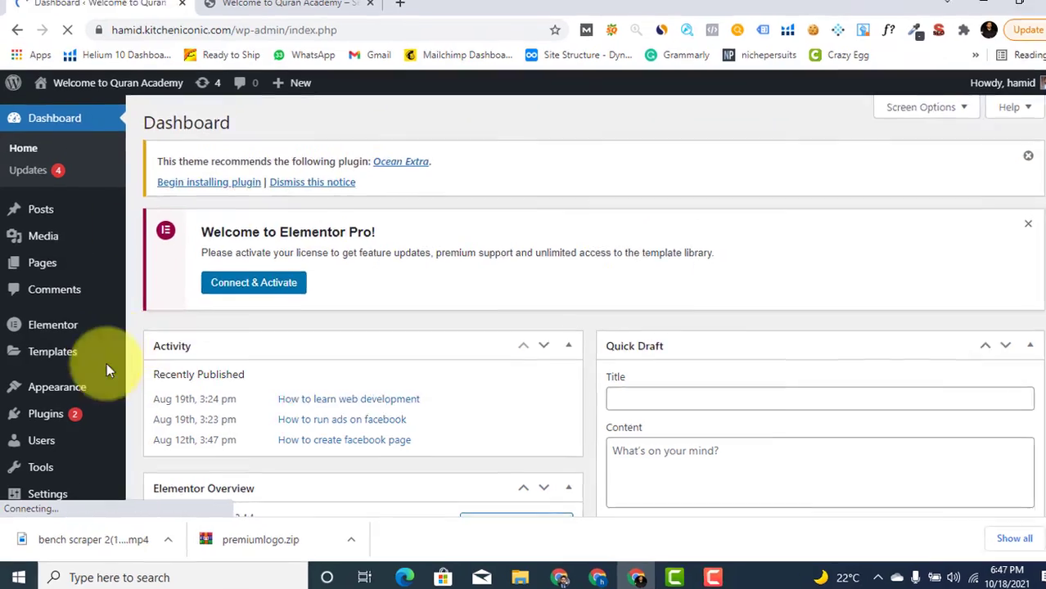
pyautogui.moveTo(64, 387)
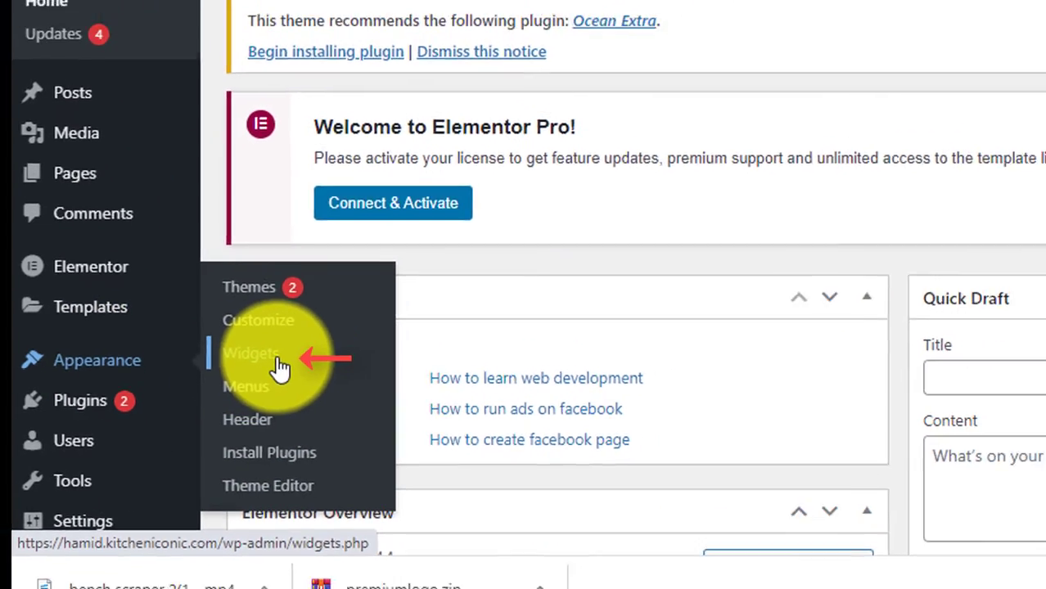
pyautogui.click(293, 352)
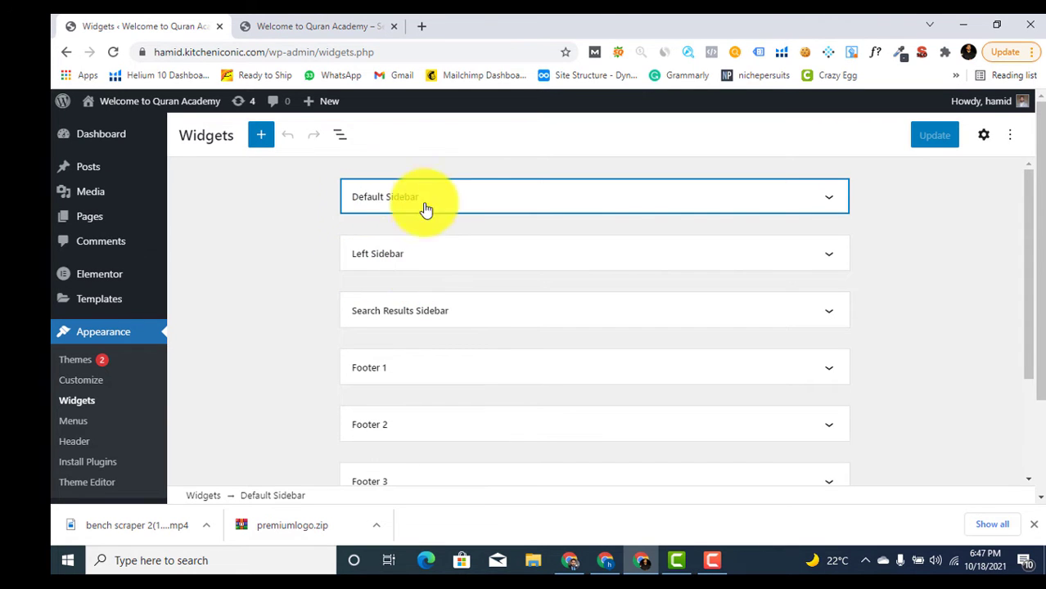
# Compare the live Quran Academy blog page with the widget areas list
pyautogui.click(311, 24)
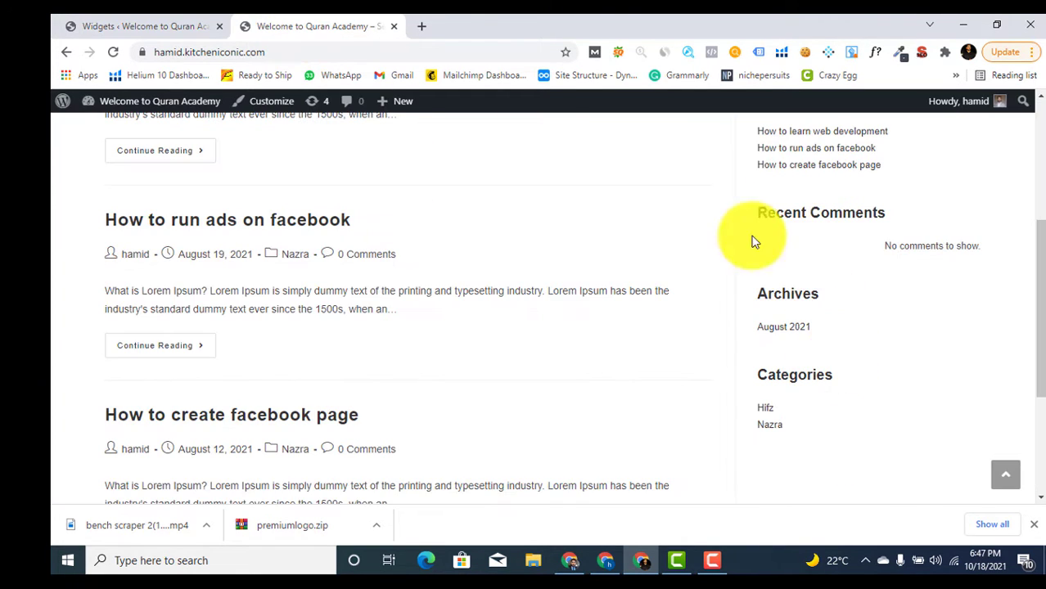
pyautogui.click(154, 23)
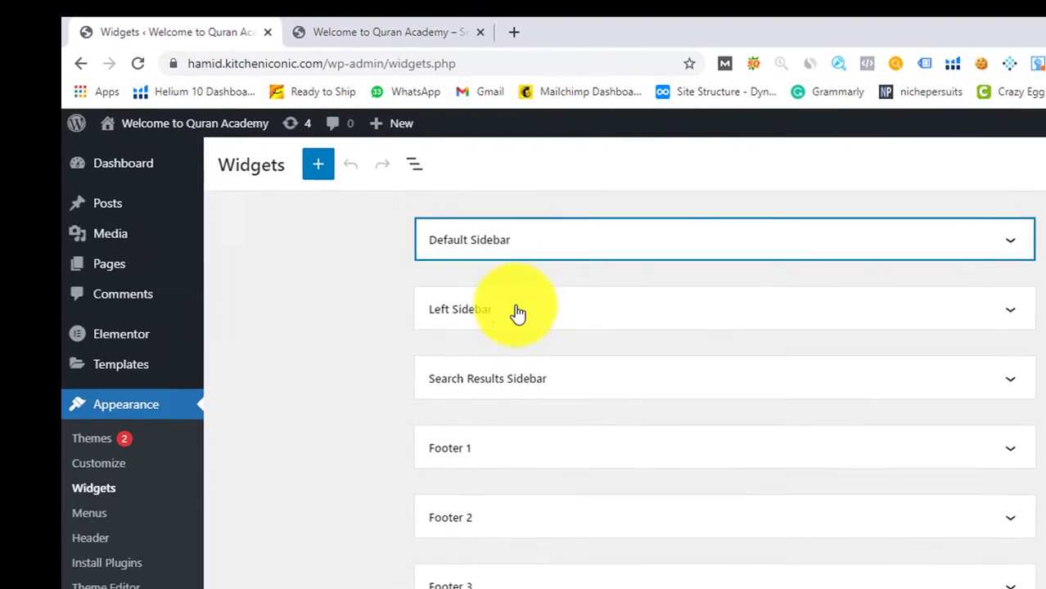
pyautogui.scroll(-2, 646, 360)
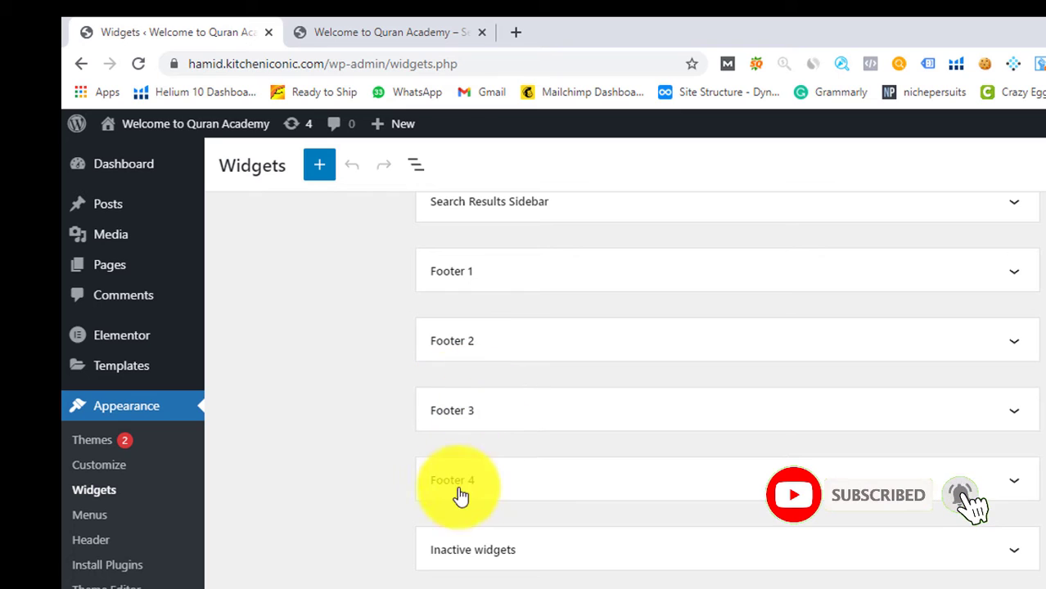
pyautogui.click(418, 31)
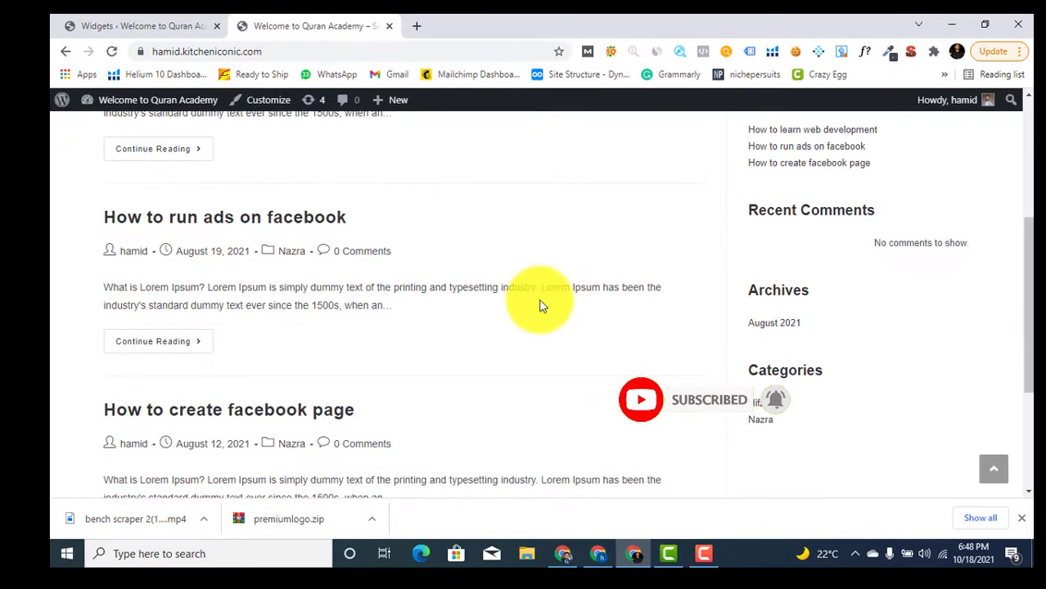
pyautogui.scroll(2, 786, 356)
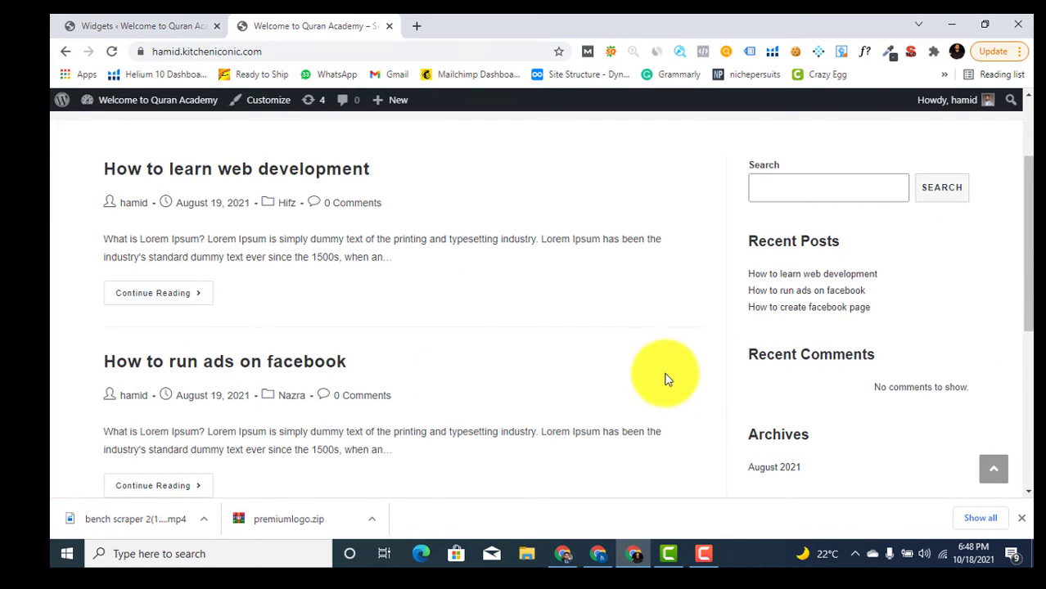
pyautogui.scroll(-5, 770, 415)
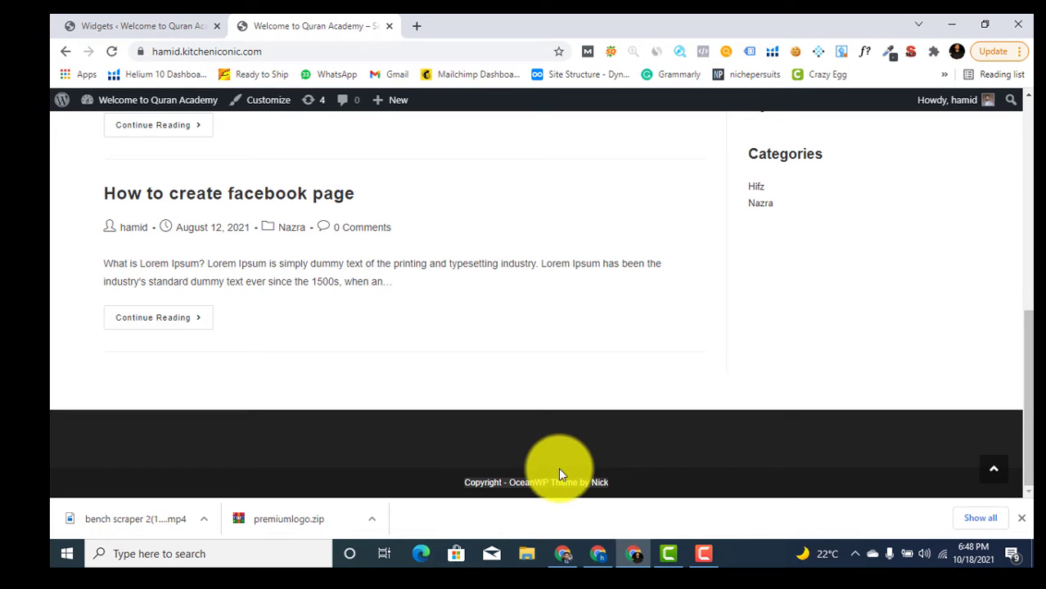
pyautogui.click(114, 25)
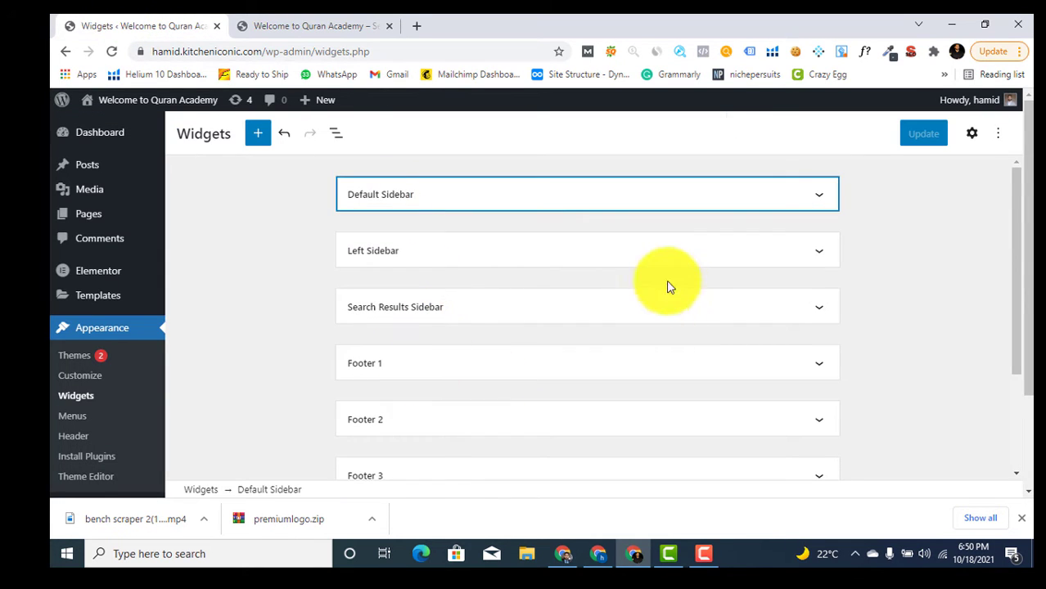
# Expand Default Sidebar and compare its Search, Recent Posts and Archives widgets with the live sidebar
pyautogui.click(438, 205)
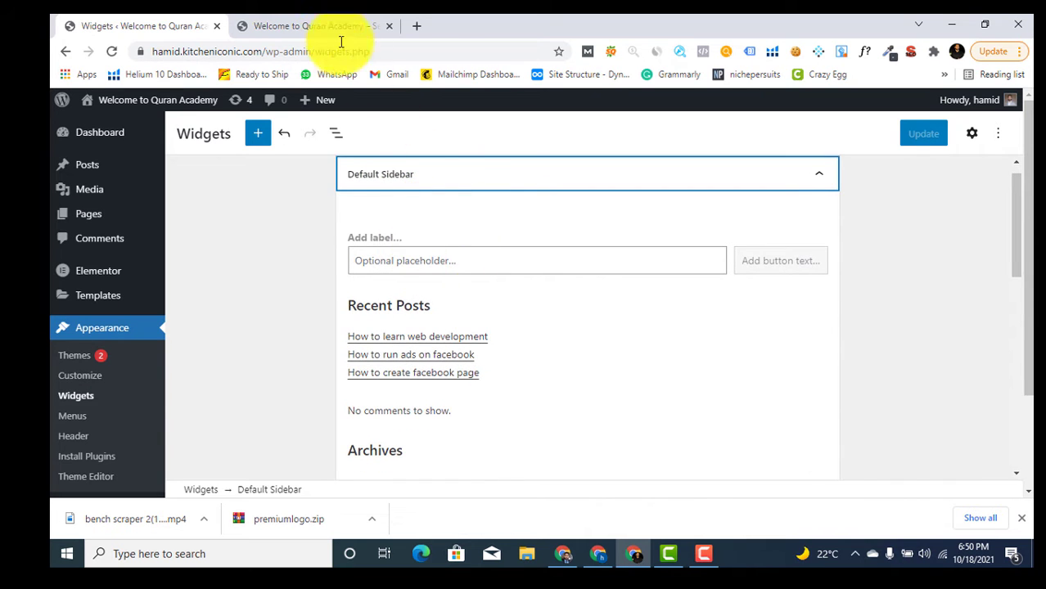
pyautogui.click(315, 25)
pyautogui.scroll(3, 810, 283)
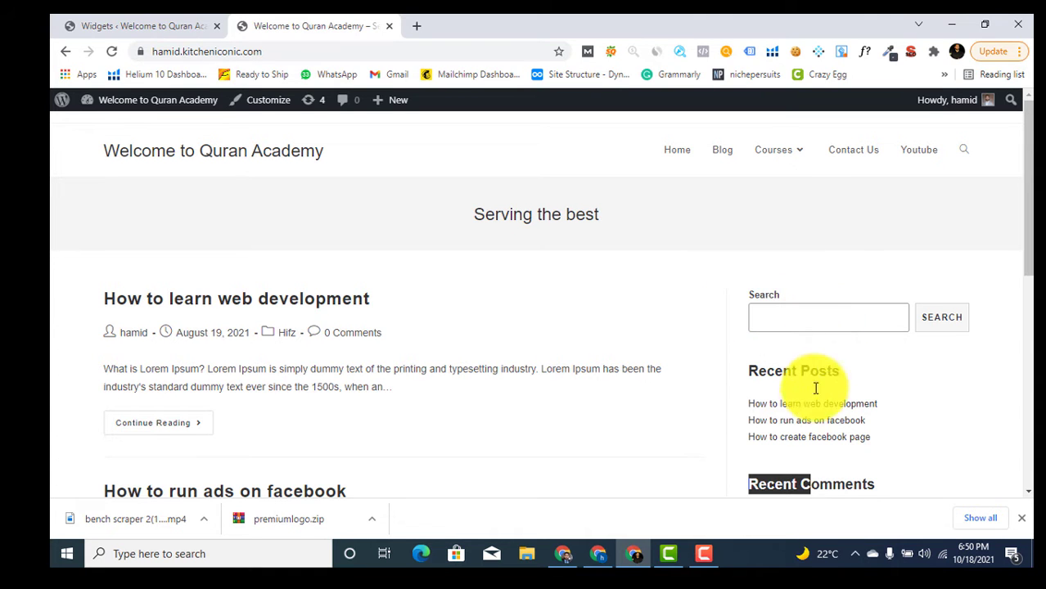
pyautogui.scroll(-3, 835, 368)
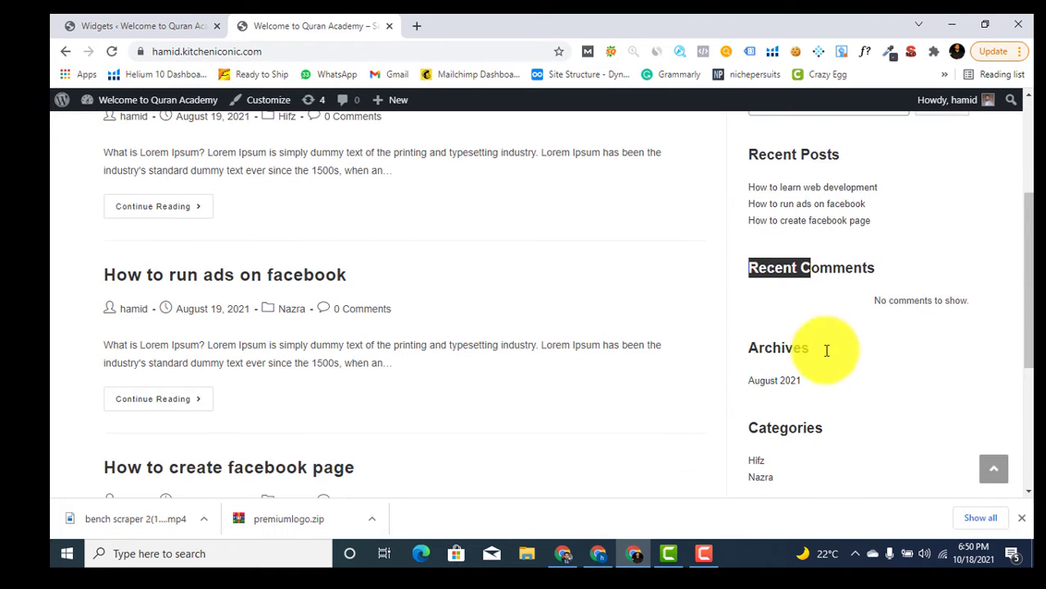
pyautogui.scroll(-2, 827, 441)
pyautogui.scroll(4, 826, 442)
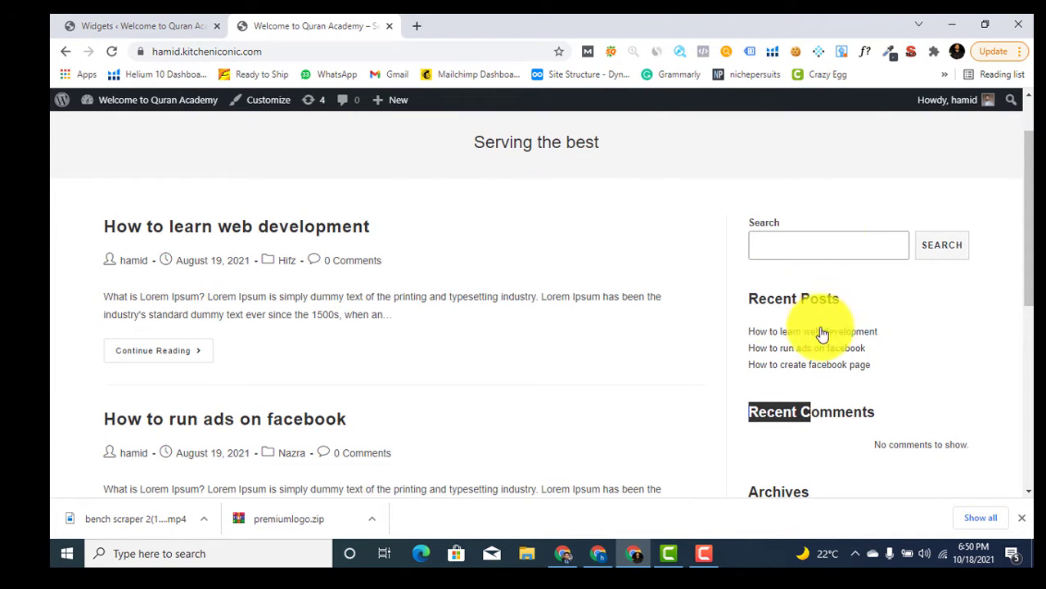
pyautogui.scroll(-2, 913, 336)
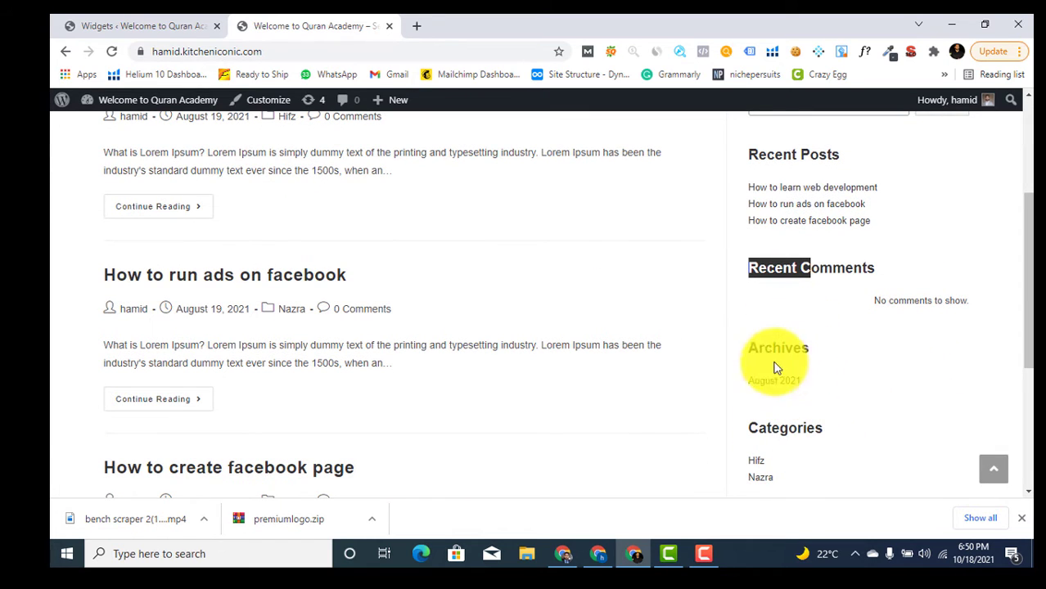
pyautogui.click(122, 26)
# Expand the Default Sidebar and select its Search widget
pyautogui.click(425, 181)
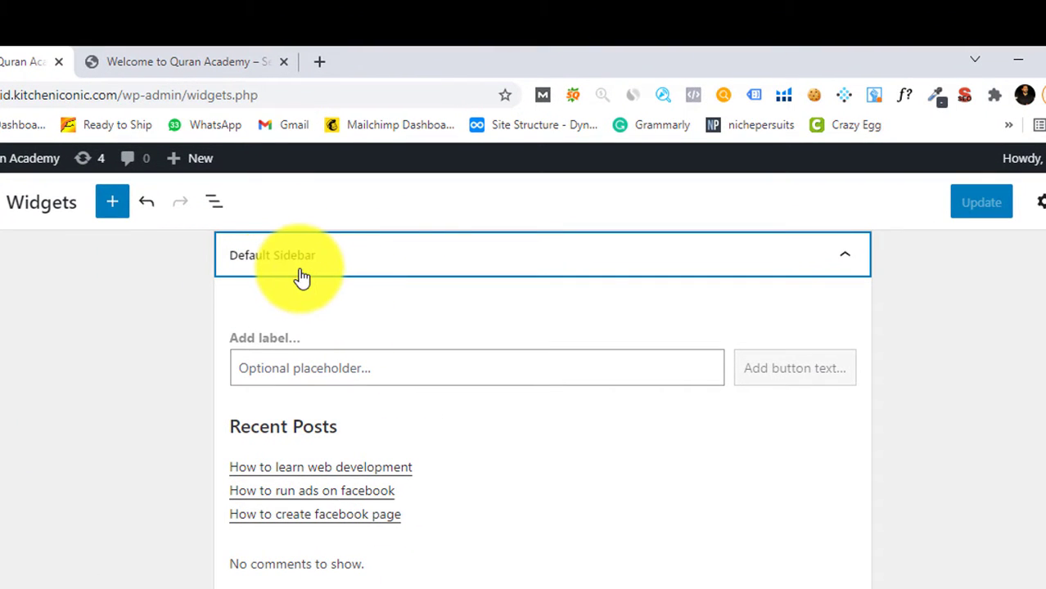
pyautogui.click(306, 367)
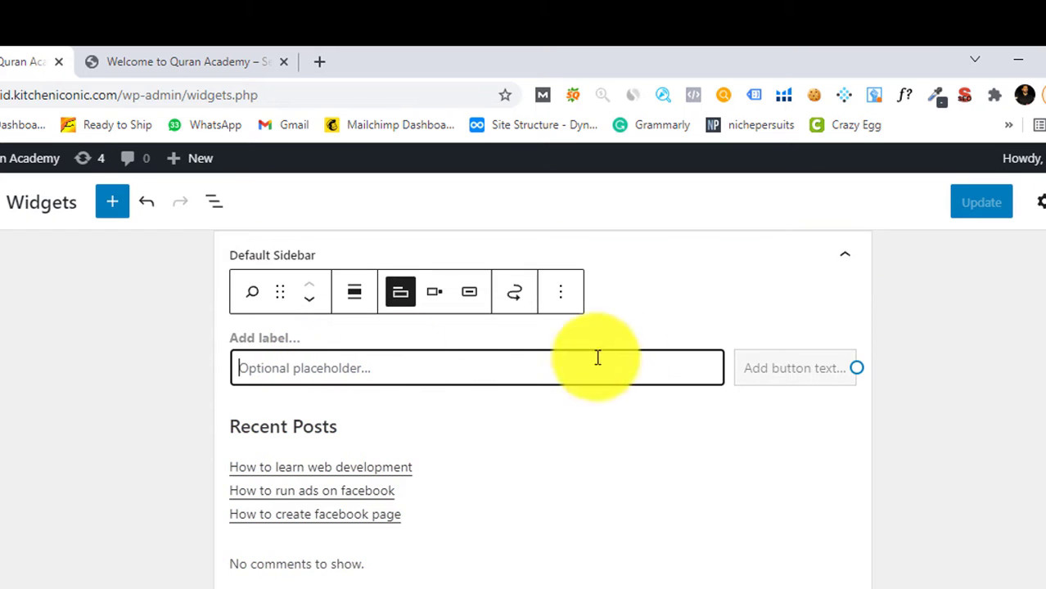
pyautogui.click(756, 369)
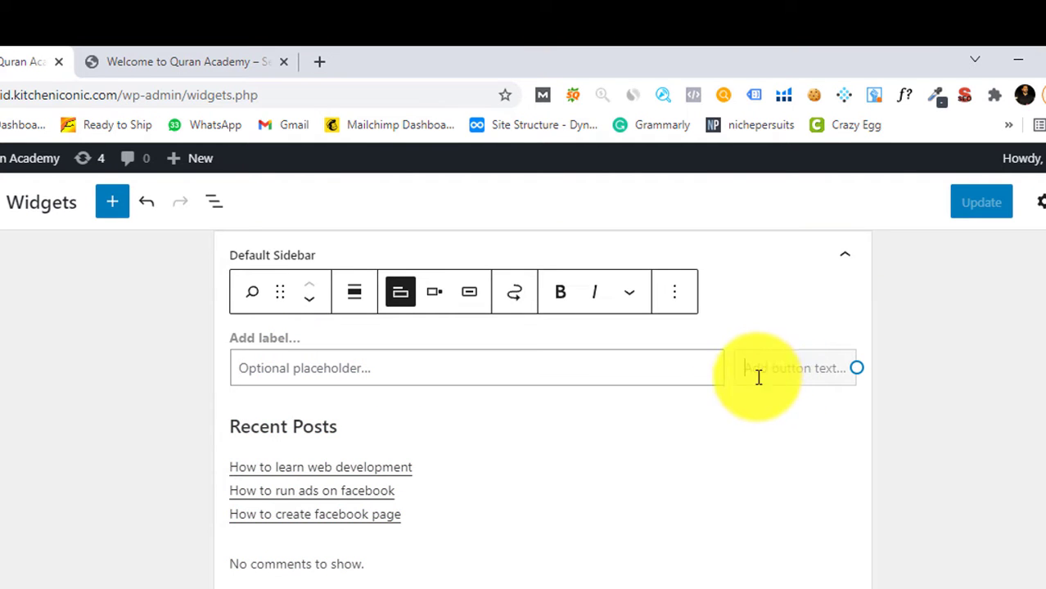
pyautogui.scroll(-3, 687, 409)
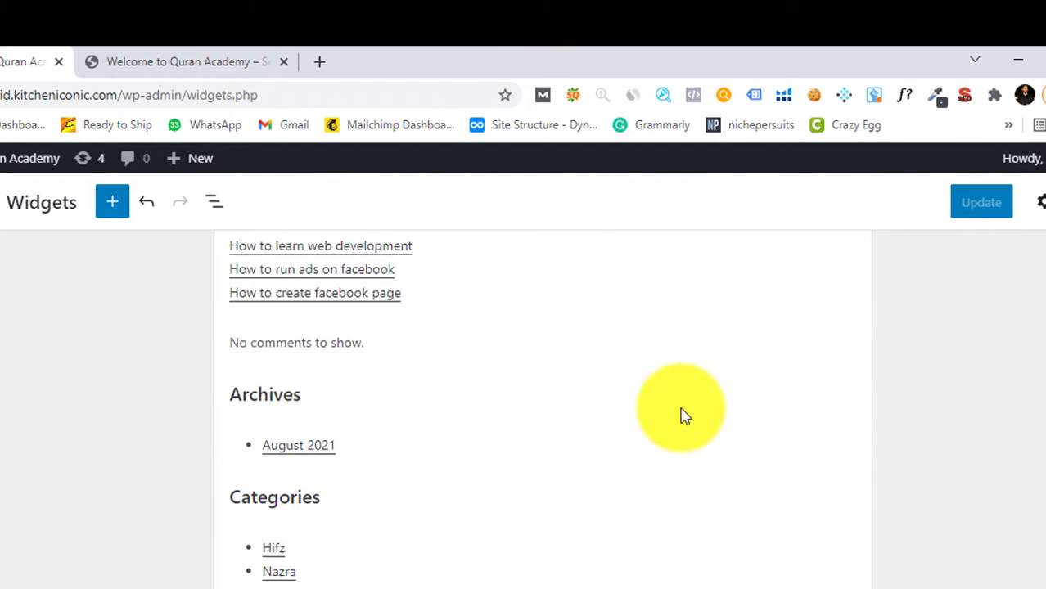
# Remove the Recent Comments widget, Archives heading and August 2021 archives list
pyautogui.click(307, 293)
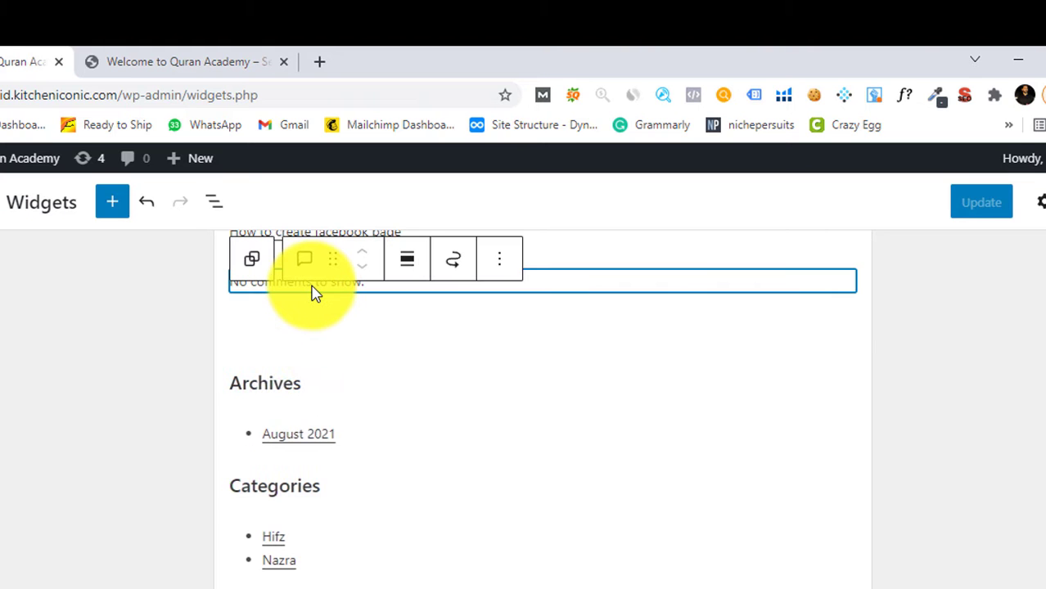
pyautogui.click(502, 270)
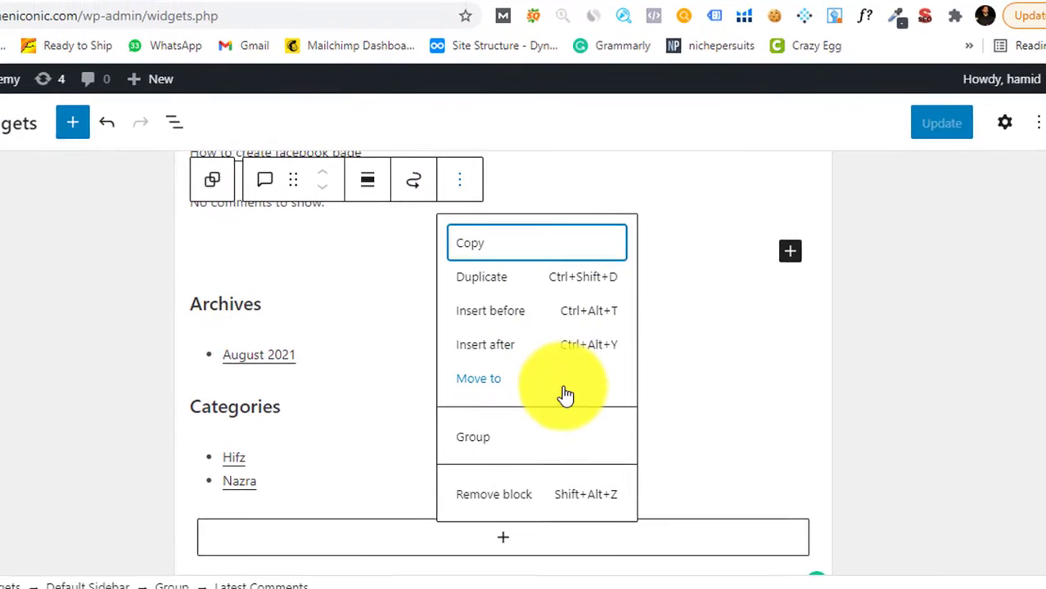
pyautogui.click(570, 581)
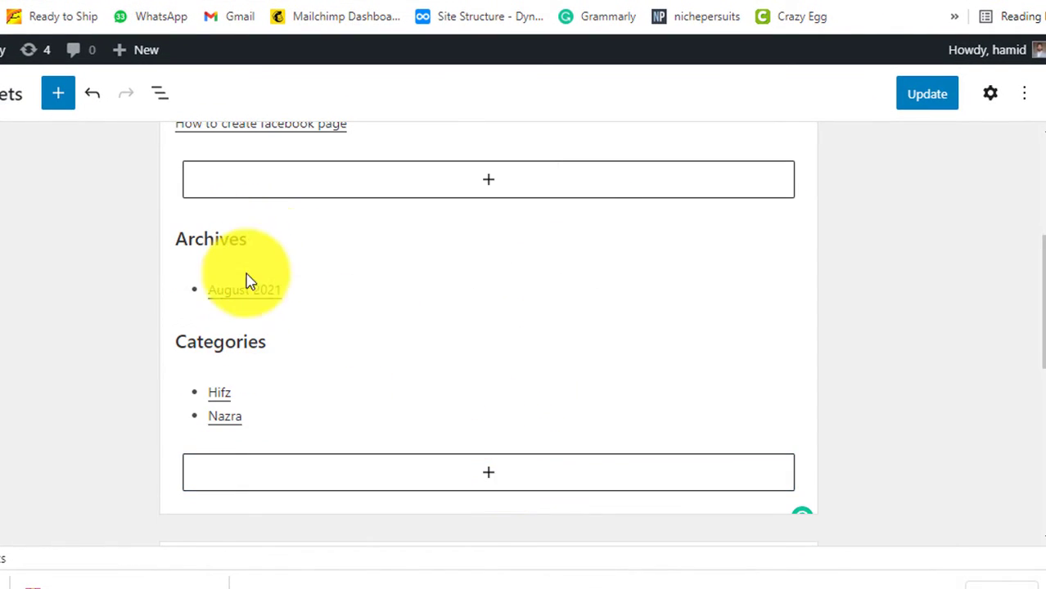
pyautogui.click(257, 247)
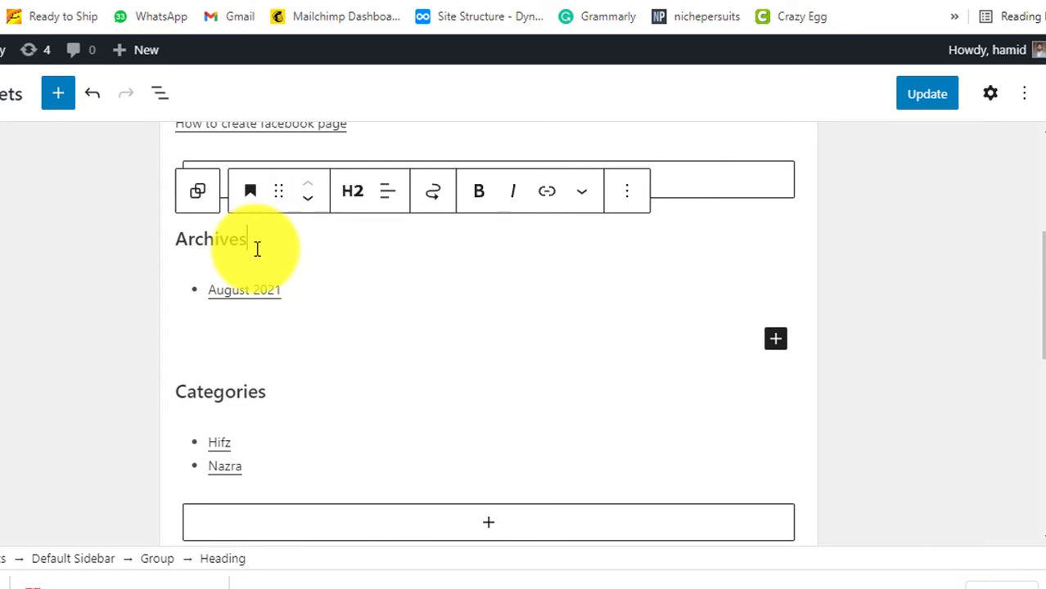
pyautogui.click(627, 191)
pyautogui.click(697, 537)
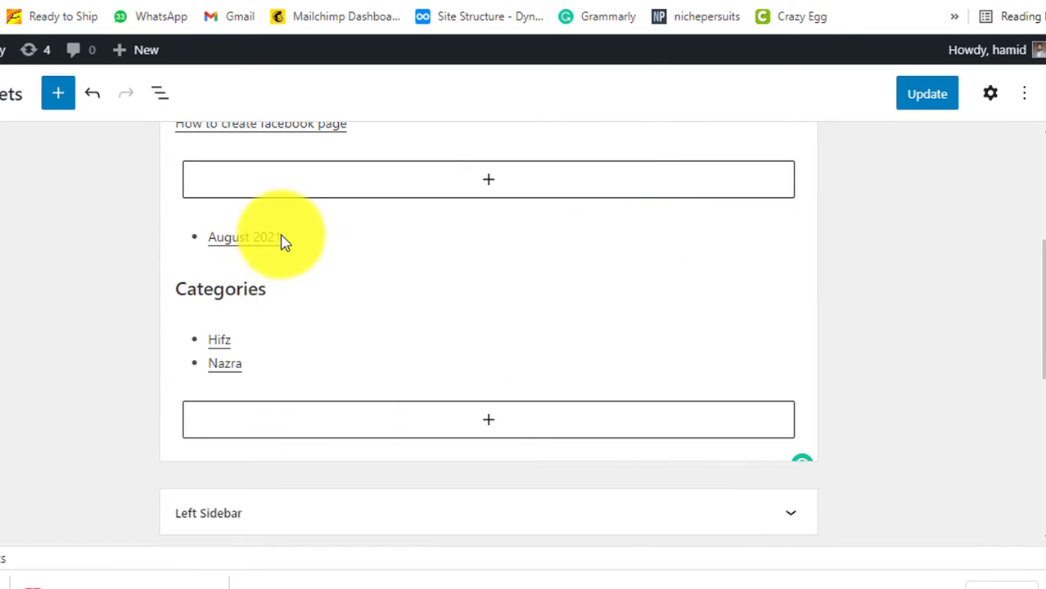
pyautogui.click(299, 242)
pyautogui.click(436, 191)
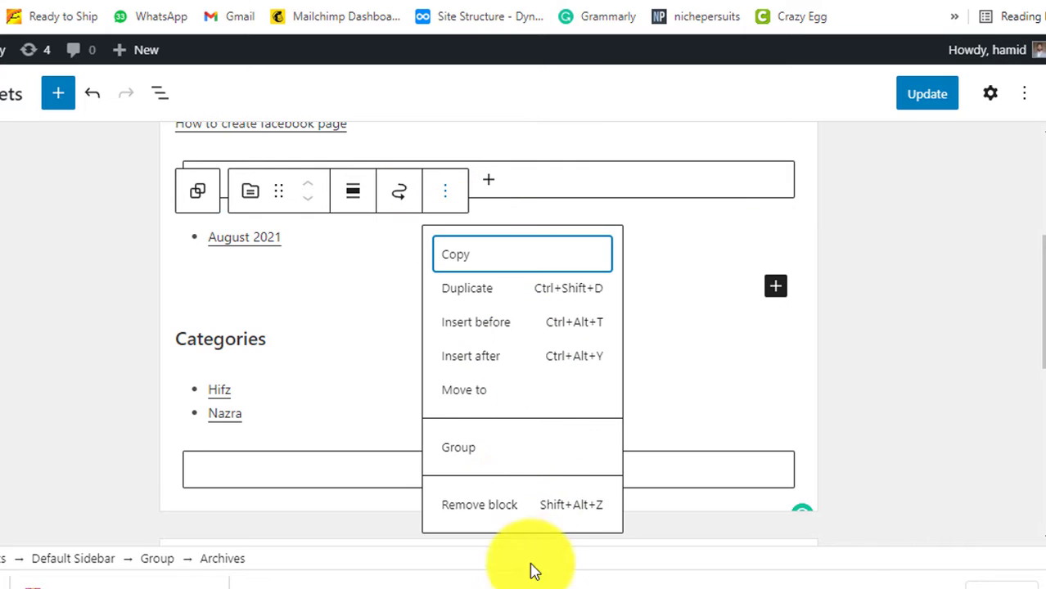
pyautogui.click(502, 501)
# Review the remaining Search, Recent Posts and Categories widgets and click Update
pyautogui.click(258, 306)
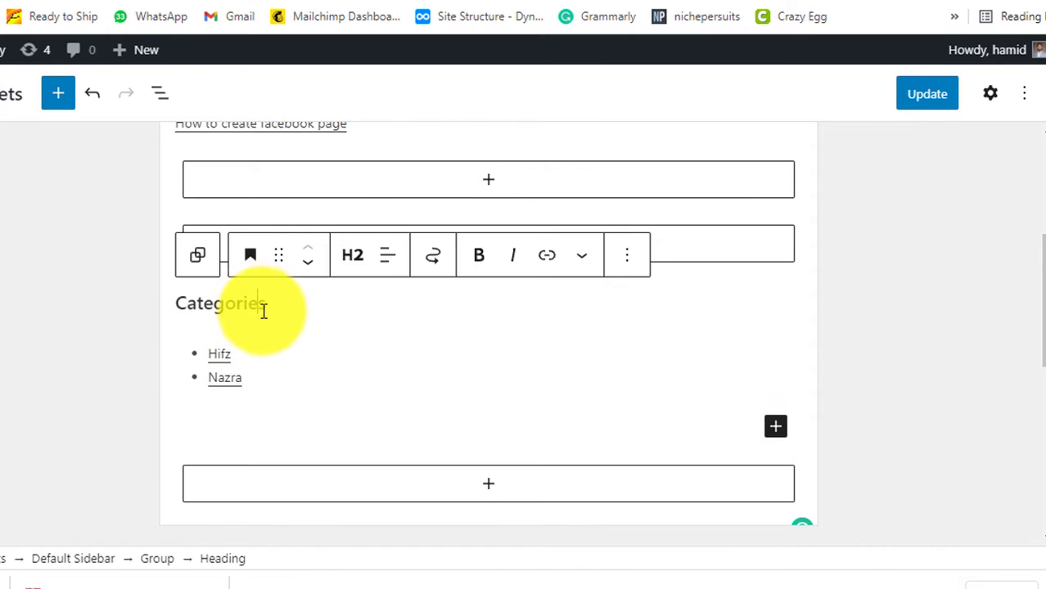
pyautogui.click(922, 345)
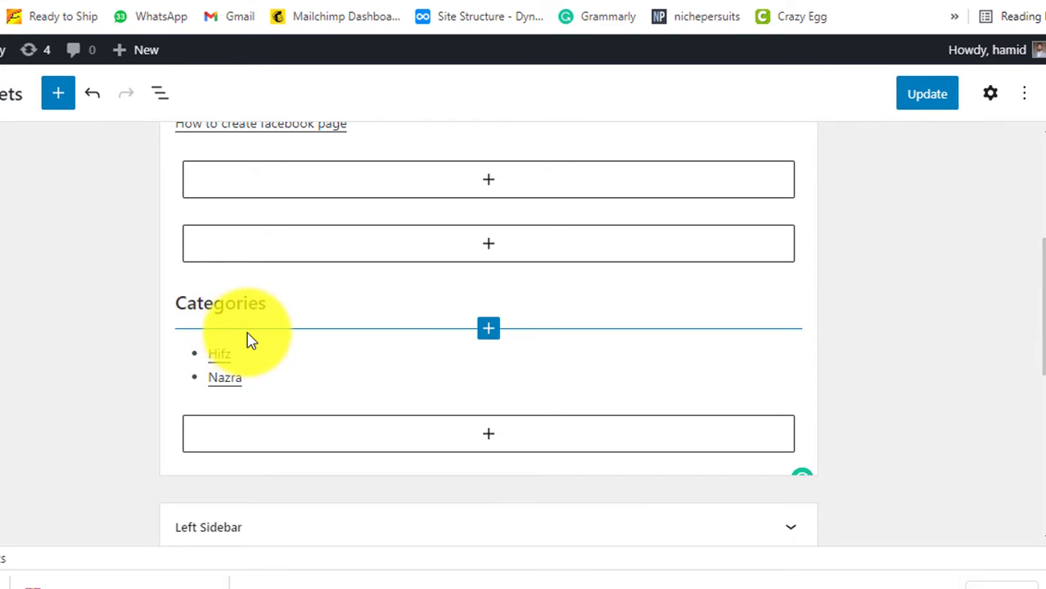
pyautogui.scroll(3, 298, 401)
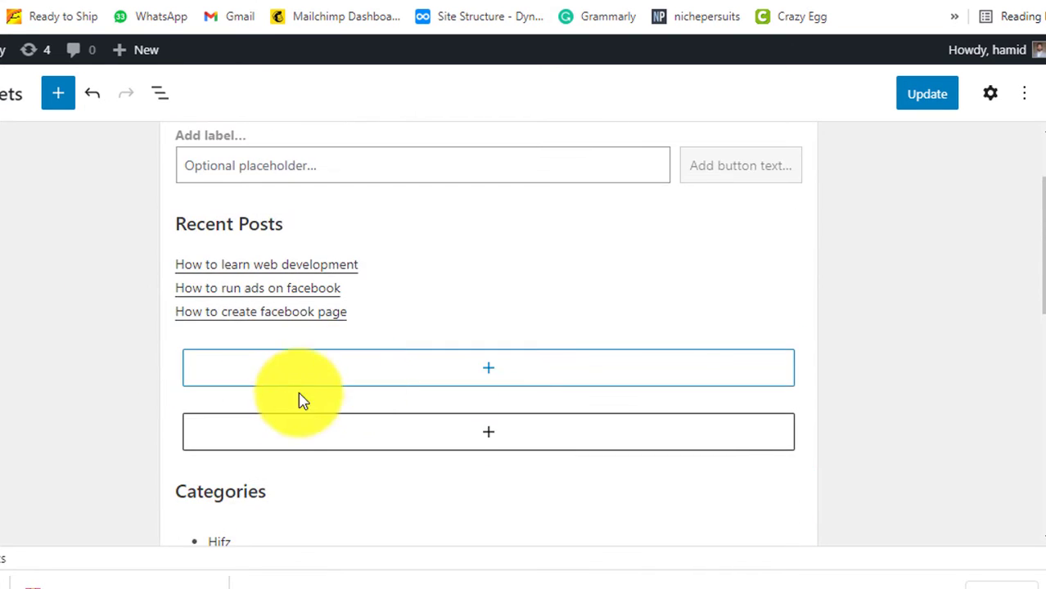
pyautogui.scroll(2, 331, 339)
pyautogui.scroll(-1, 307, 315)
pyautogui.scroll(1, 237, 248)
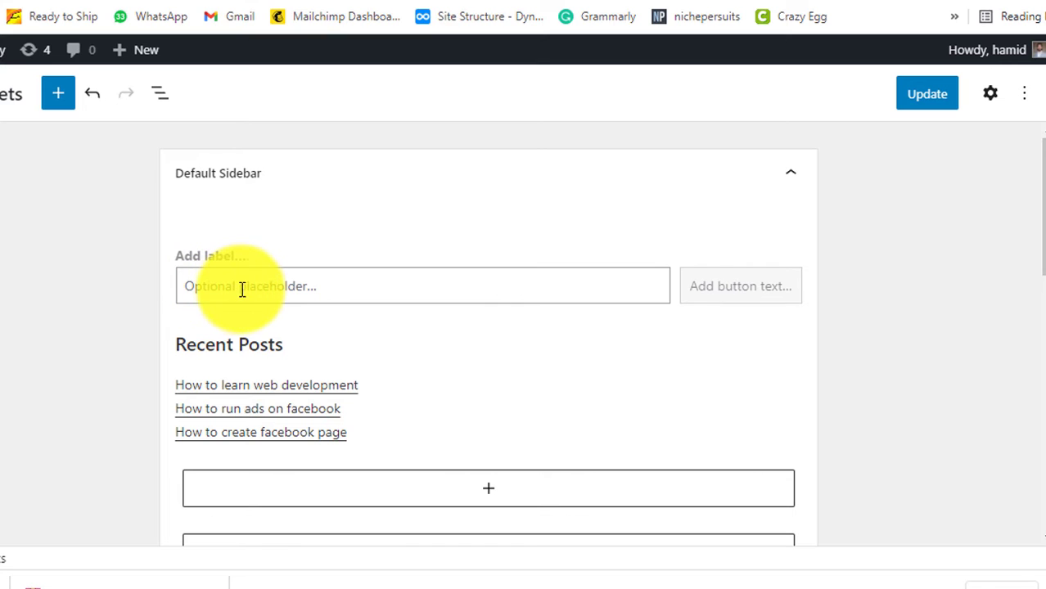
pyautogui.click(242, 287)
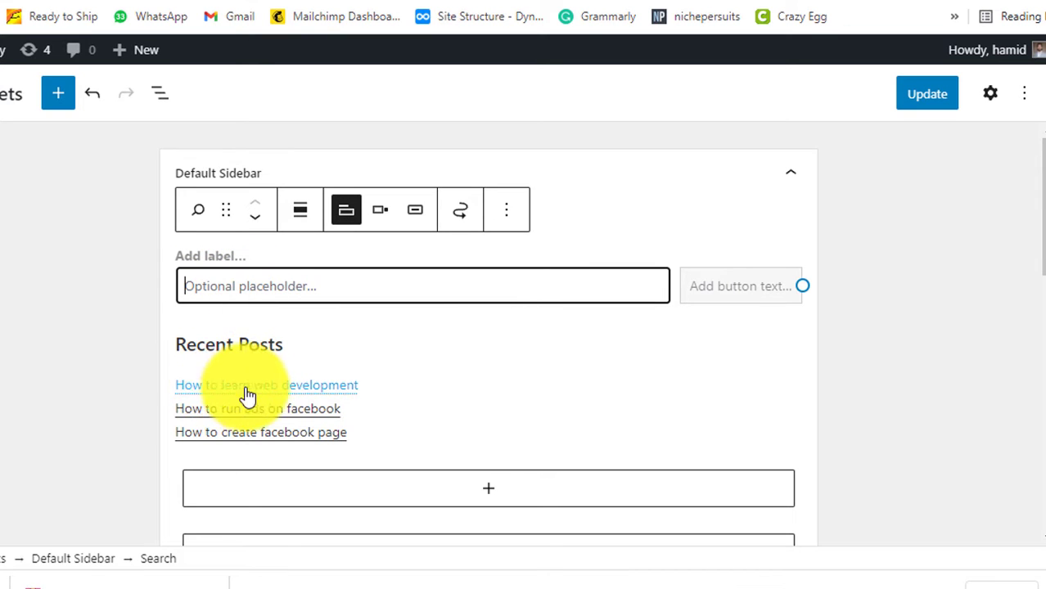
pyautogui.scroll(-5, 228, 366)
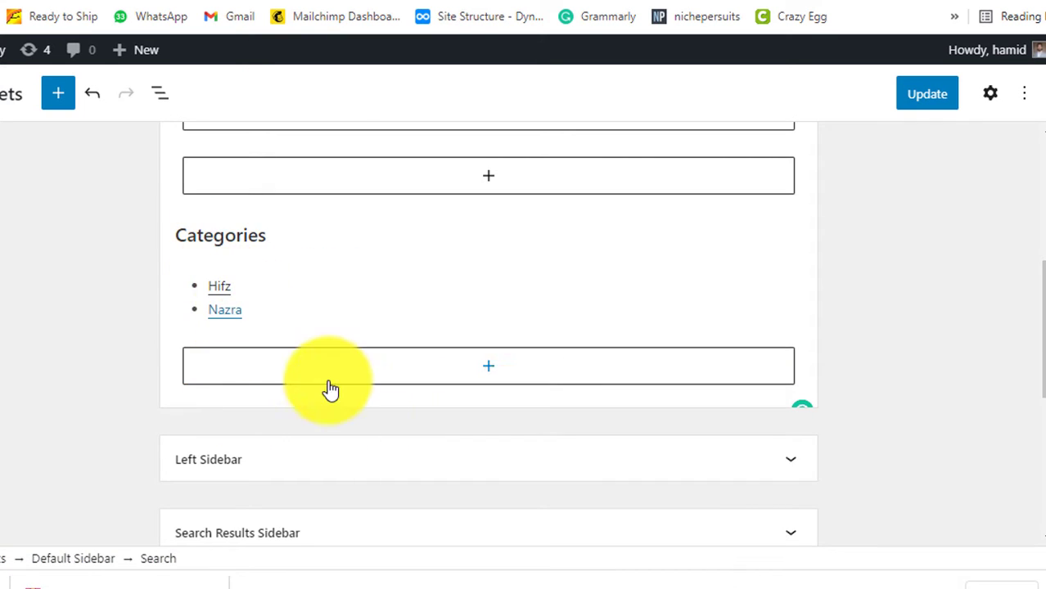
pyautogui.scroll(2, 854, 296)
pyautogui.click(928, 96)
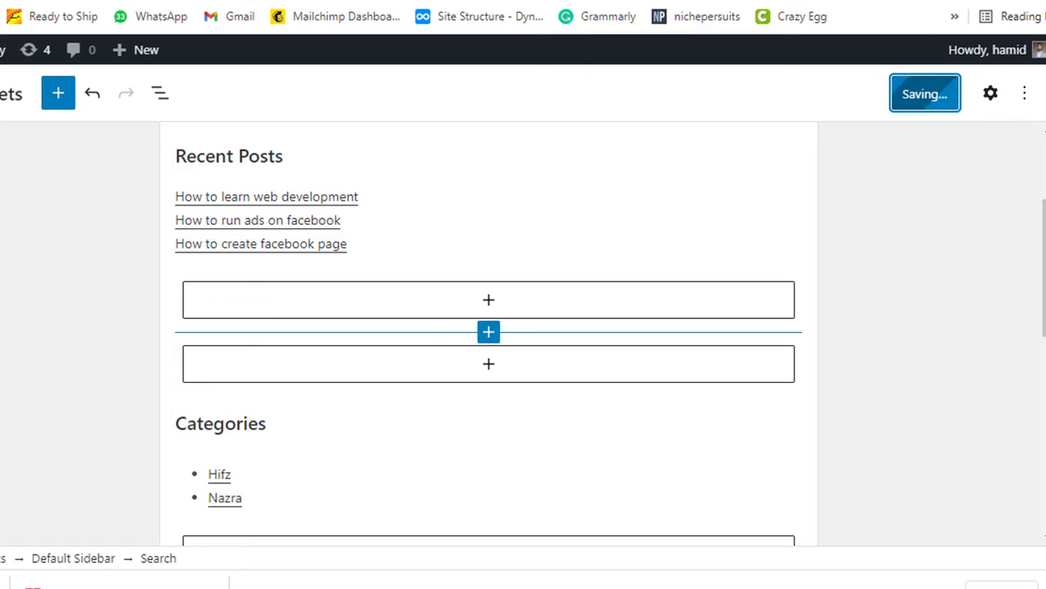
# Reload the live site to confirm the sidebar no longer shows Recent Comments or Archives
pyautogui.click(283, 26)
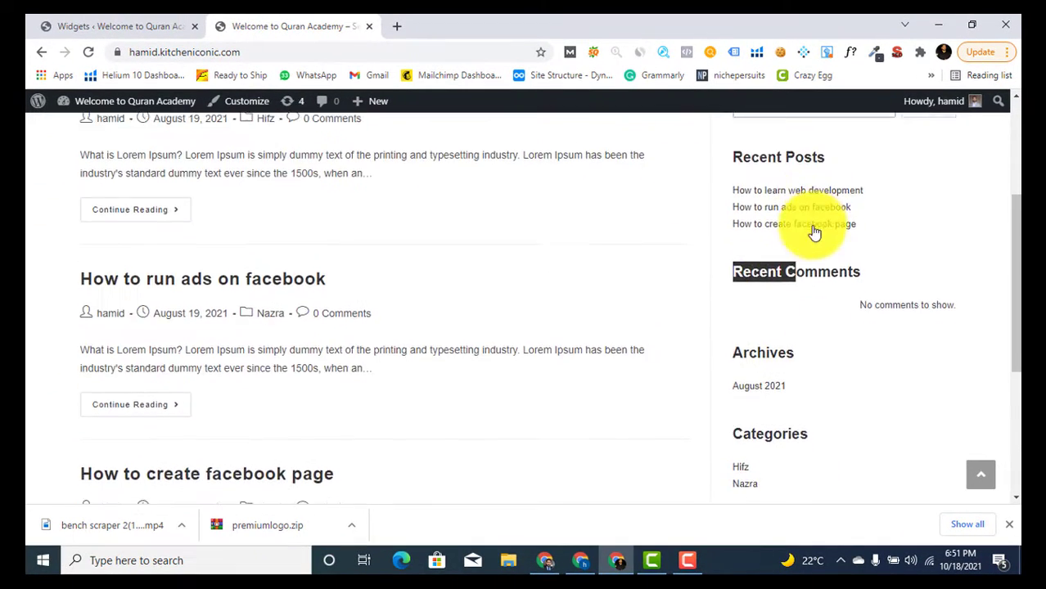
pyautogui.scroll(3, 810, 237)
pyautogui.scroll(-3, 802, 327)
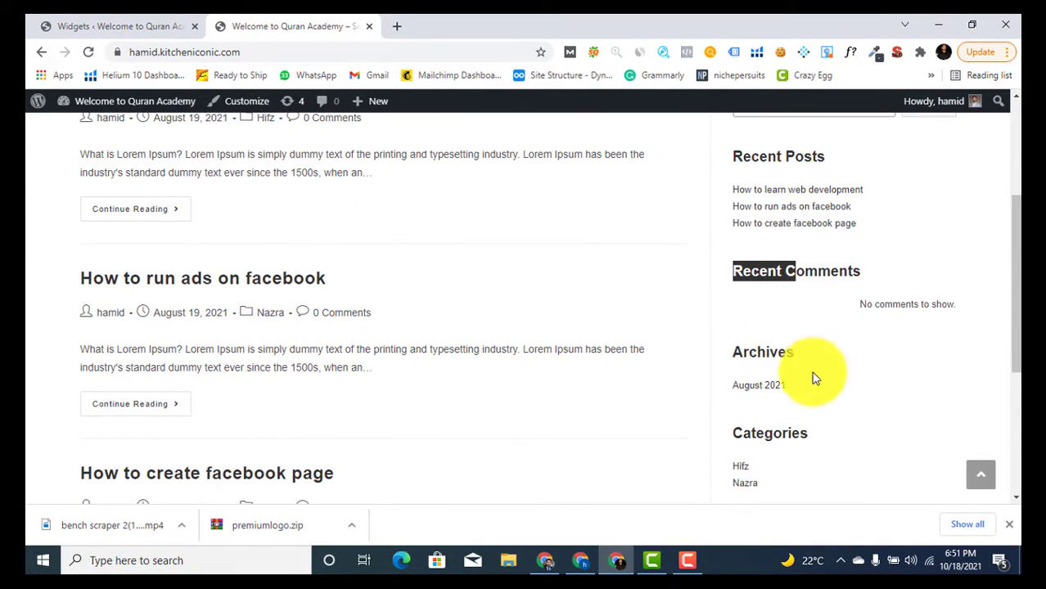
pyautogui.scroll(-3, 797, 364)
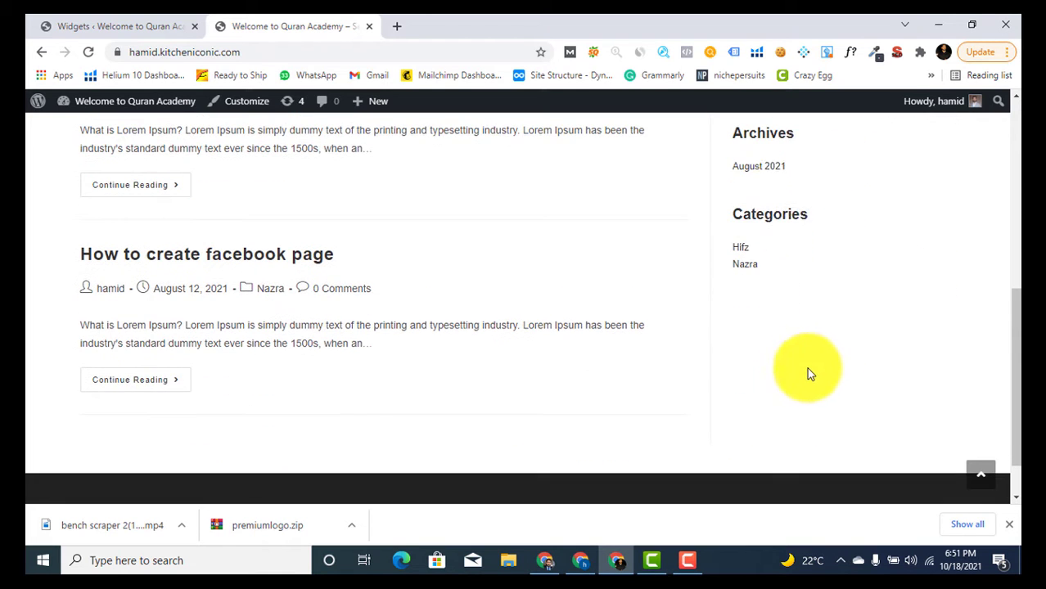
pyautogui.scroll(4, 740, 270)
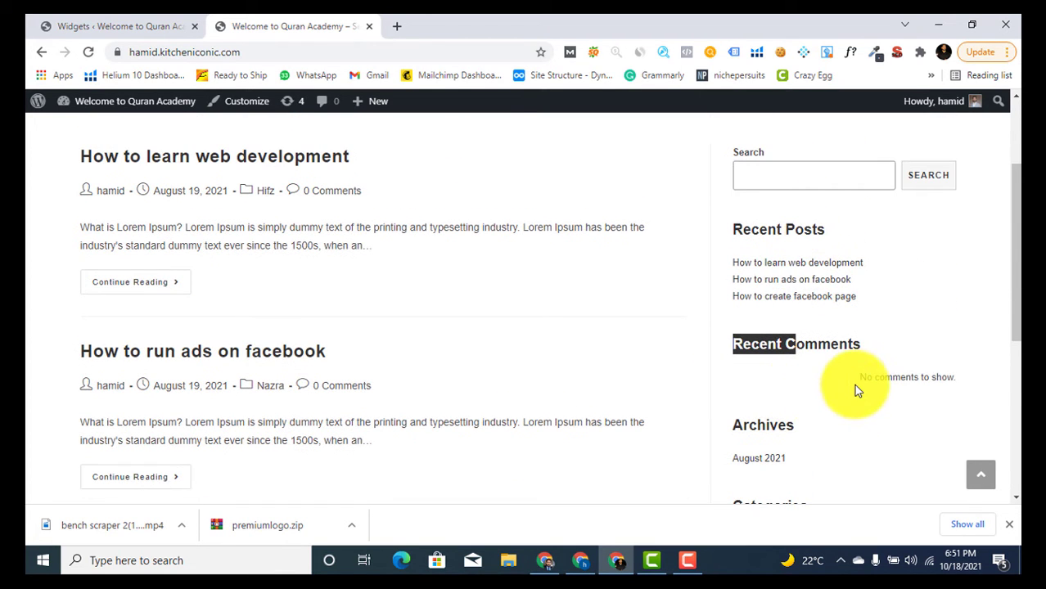
pyautogui.press('F5')
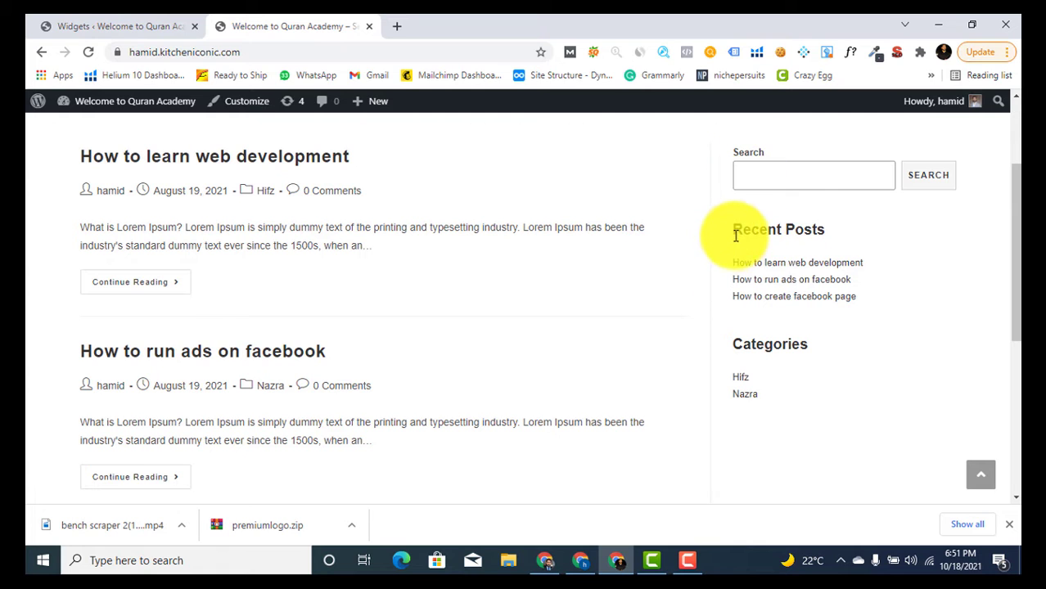
pyautogui.scroll(-2, 752, 414)
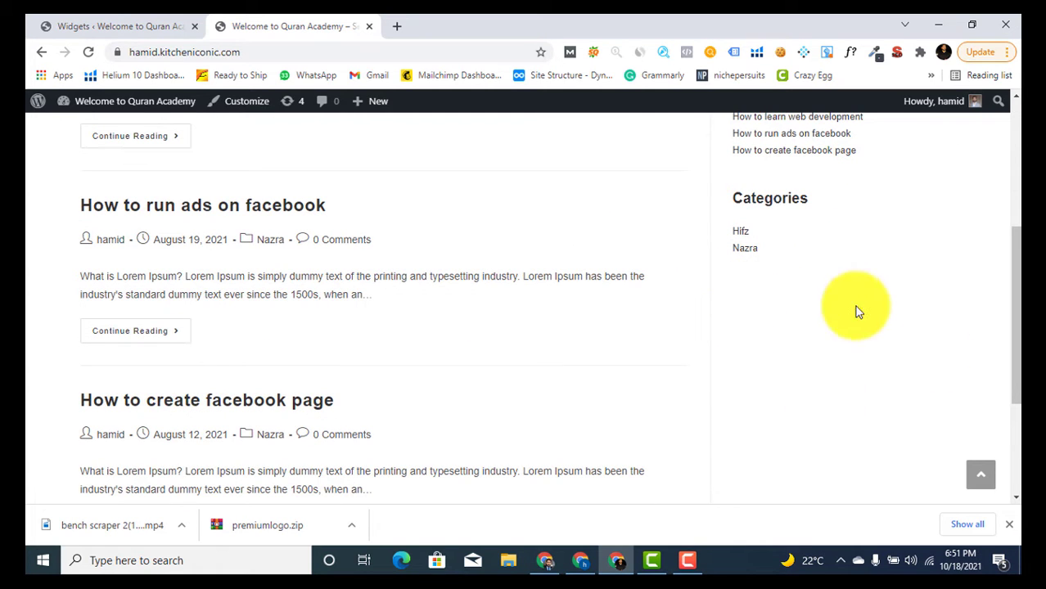
pyautogui.click(150, 20)
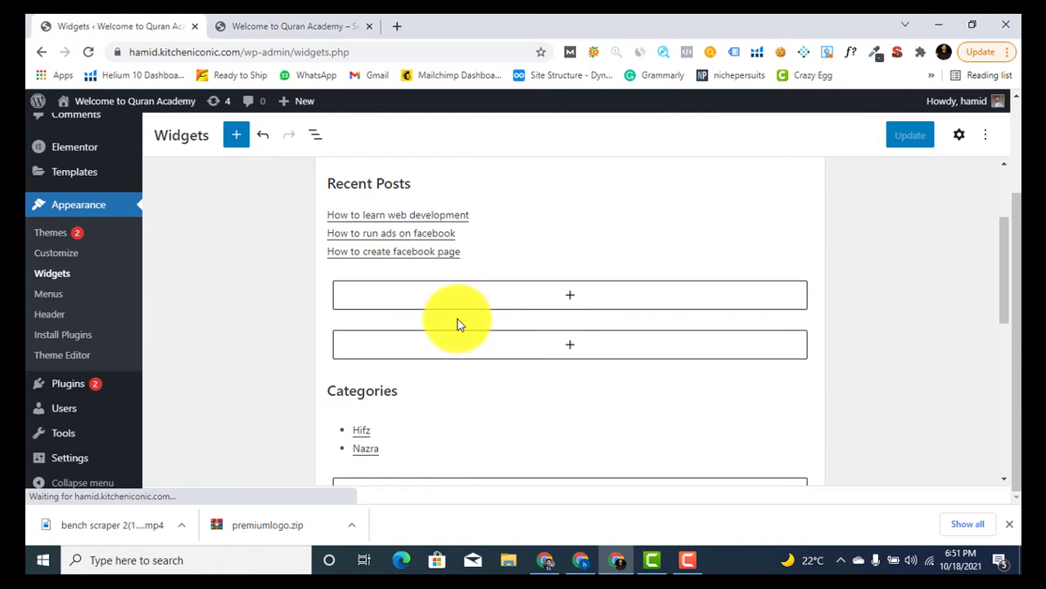
pyautogui.click(329, 23)
pyautogui.scroll(3, 838, 344)
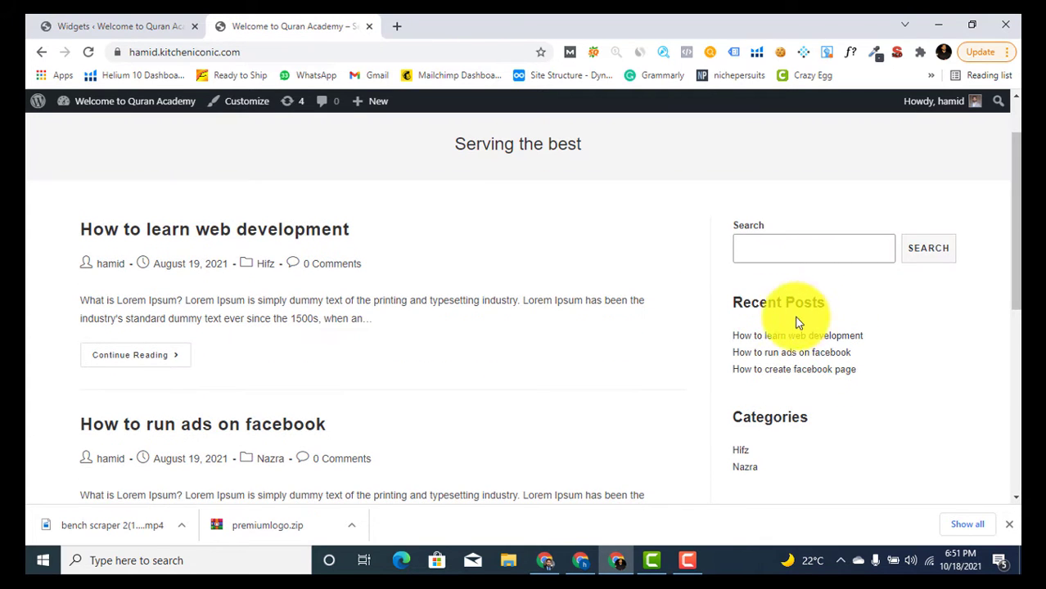
pyautogui.scroll(-2, 747, 366)
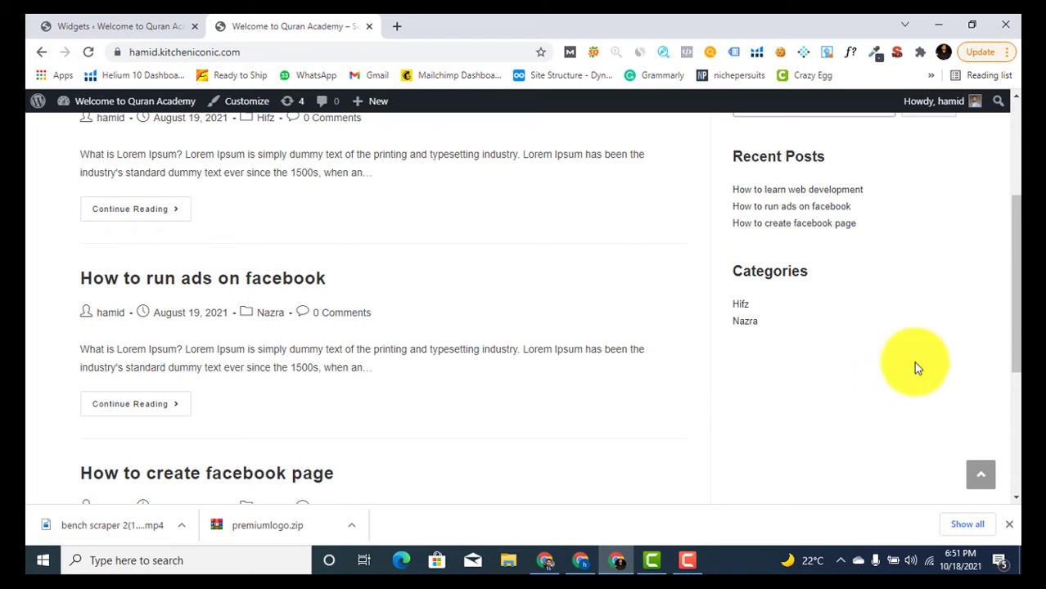
pyautogui.click(155, 20)
pyautogui.scroll(-2, 517, 323)
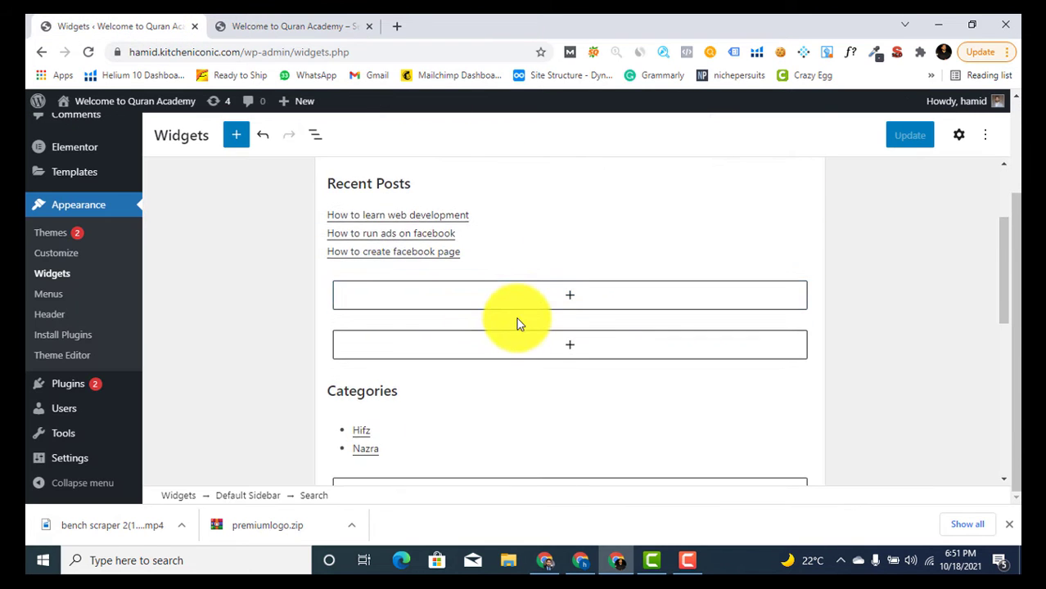
pyautogui.scroll(1, 517, 329)
pyautogui.scroll(-2, 540, 319)
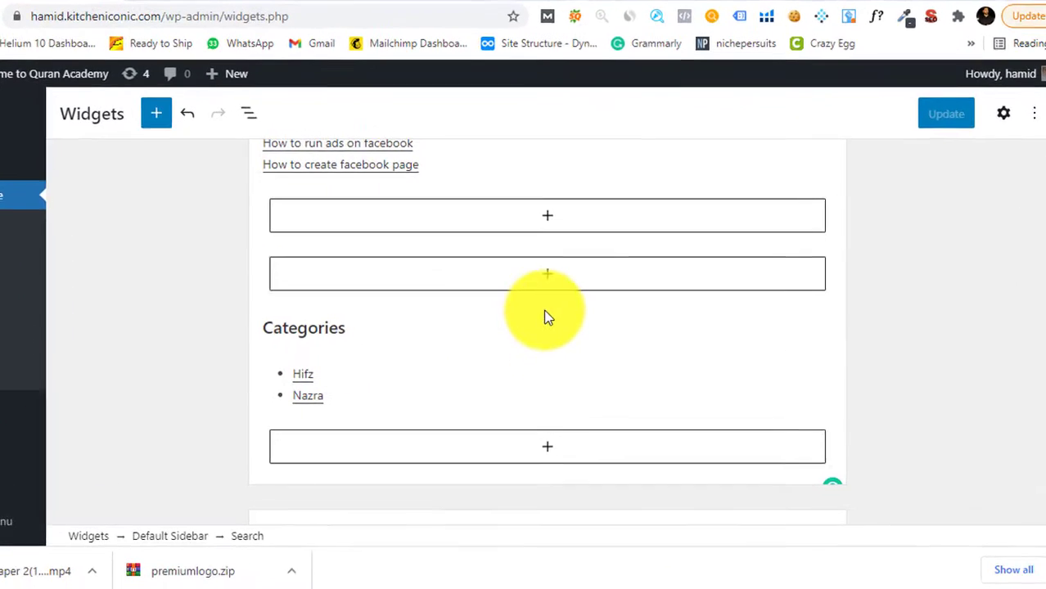
pyautogui.scroll(-4, 548, 317)
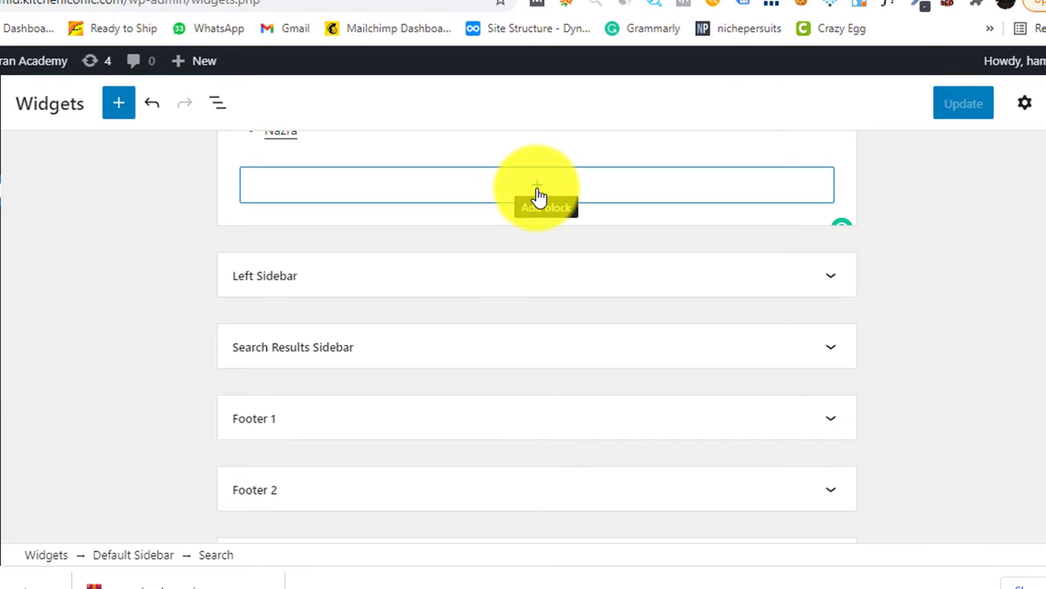
# Add an Image block with the uploaded 'How to create a WordPress Menu' picture and save
pyautogui.click(537, 195)
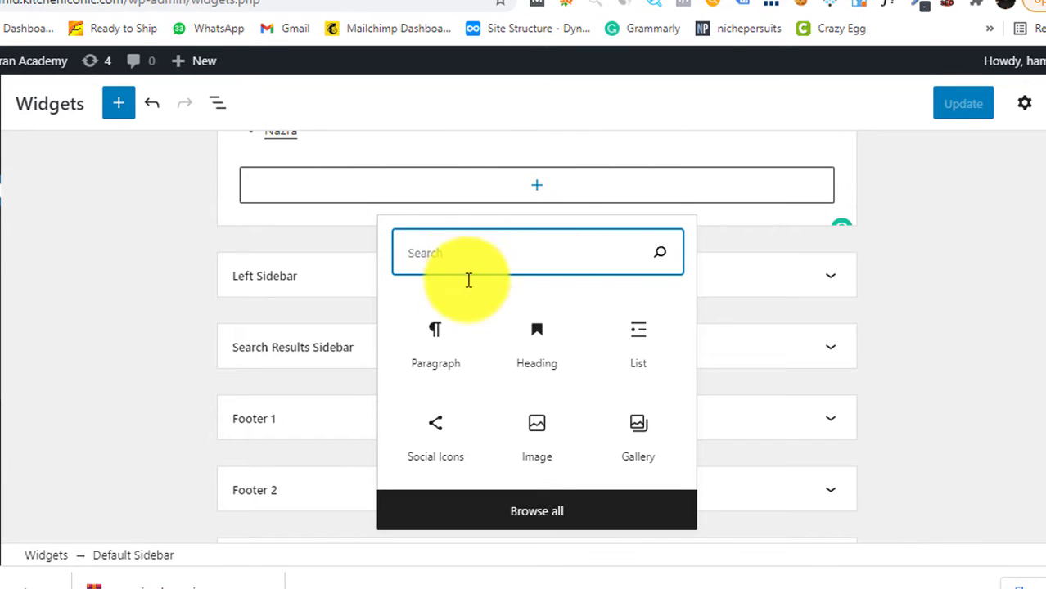
pyautogui.write('imag')
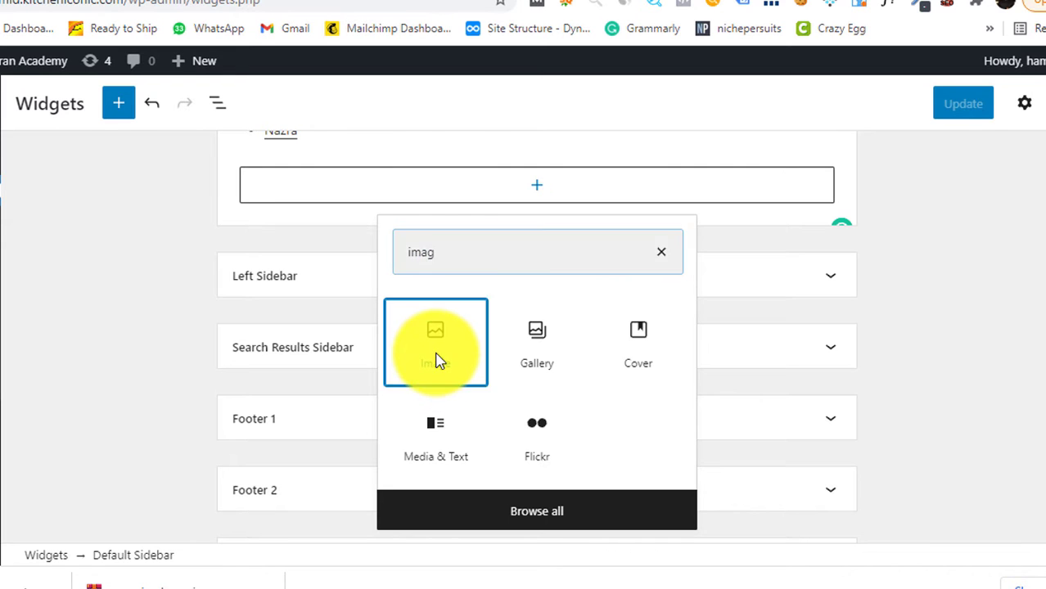
pyautogui.click(437, 293)
pyautogui.click(282, 298)
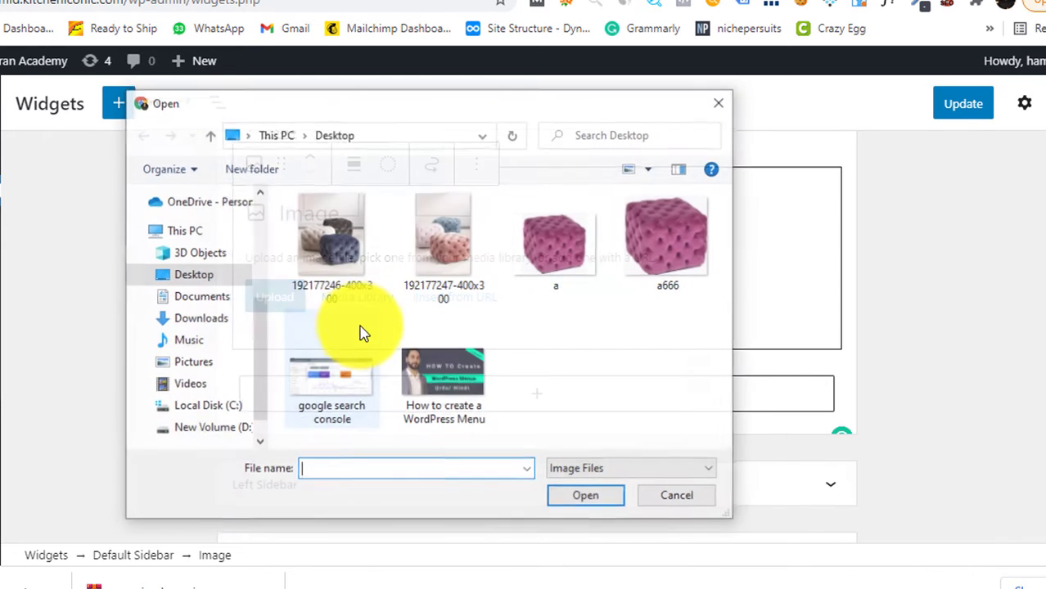
pyautogui.click(413, 405)
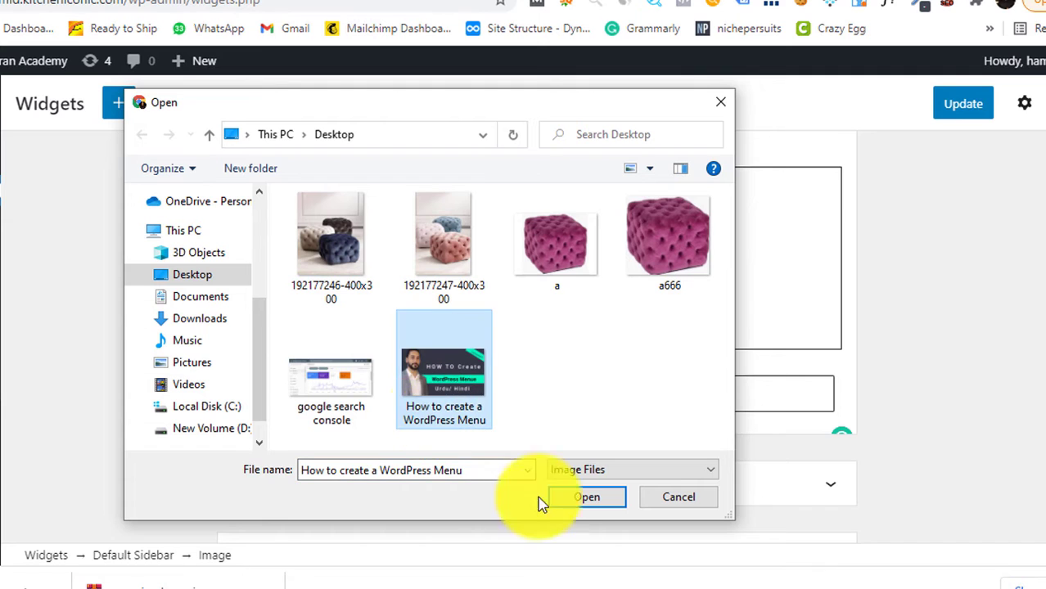
pyautogui.click(582, 497)
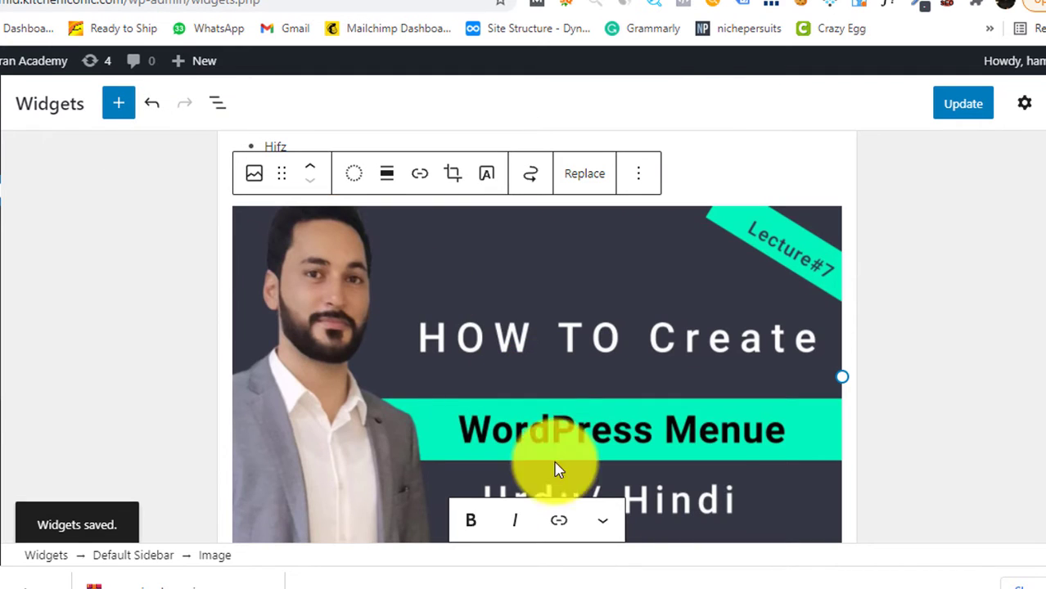
pyautogui.click(963, 106)
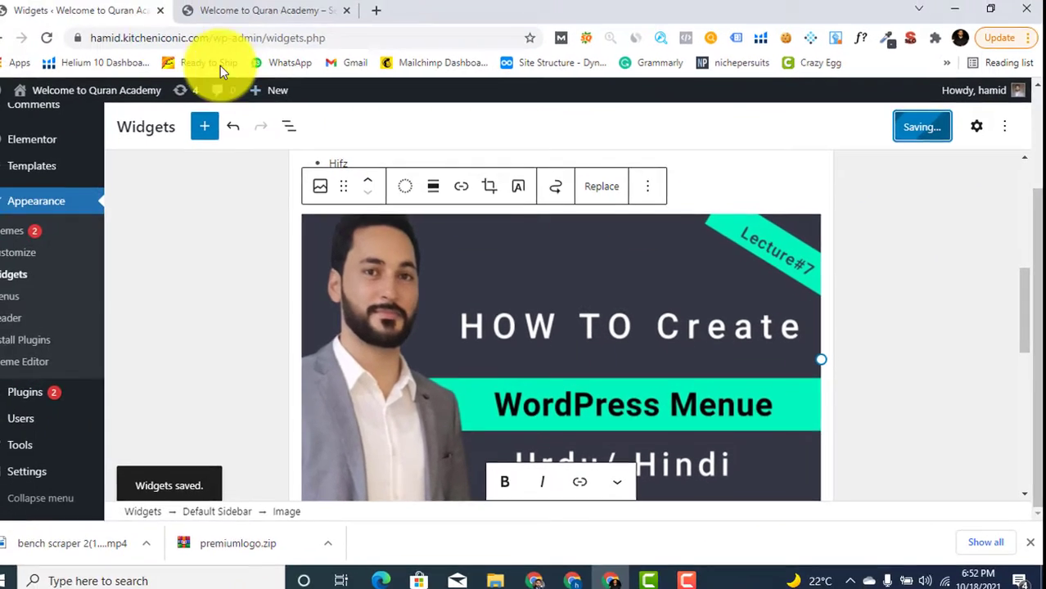
# Reload the live site and scroll to the new image beneath Categories
pyautogui.click(275, 24)
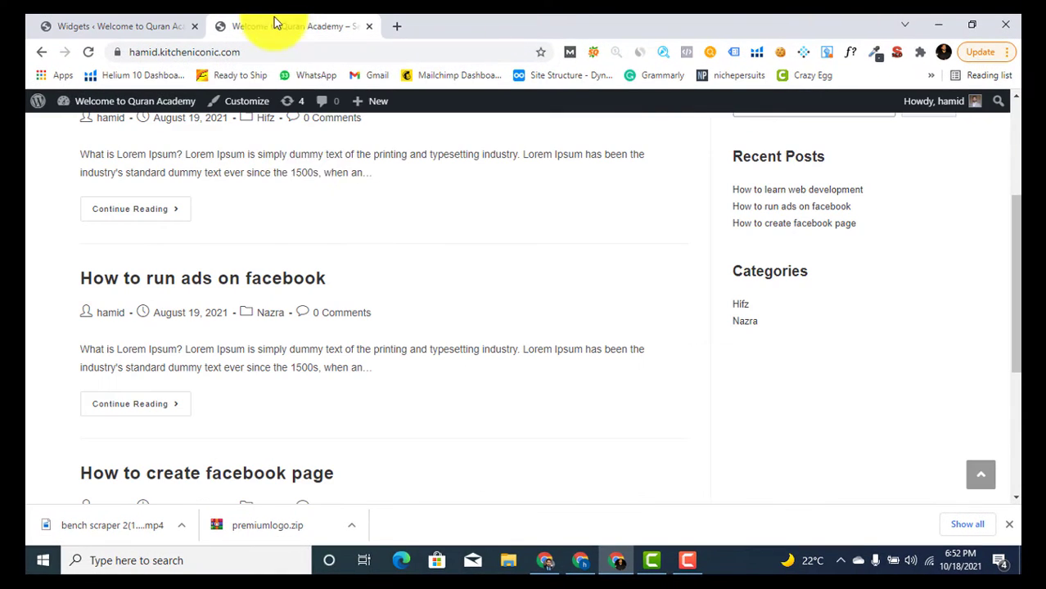
pyautogui.click(90, 54)
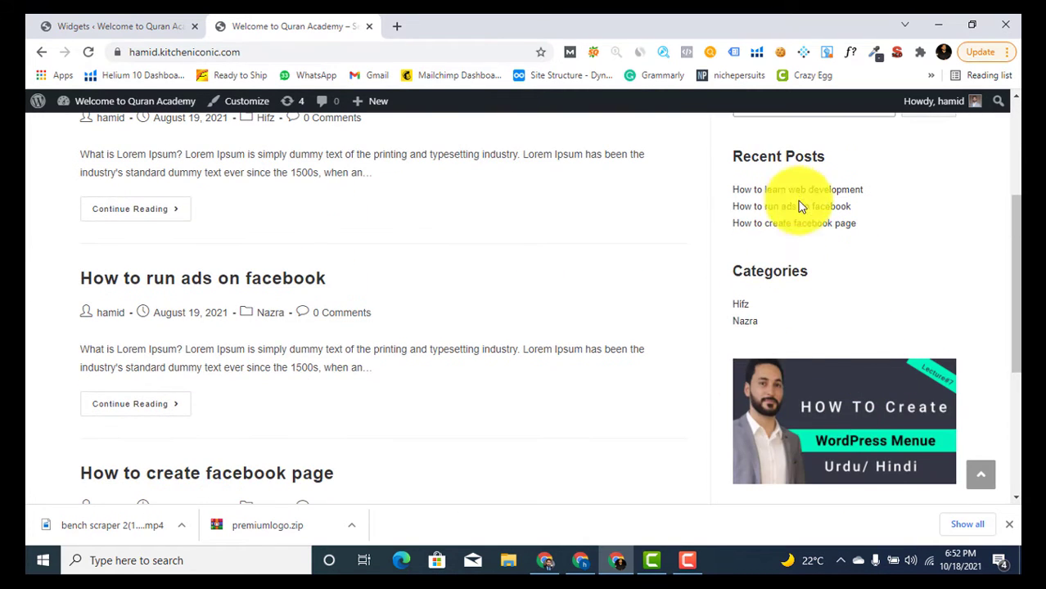
pyautogui.scroll(5, 819, 392)
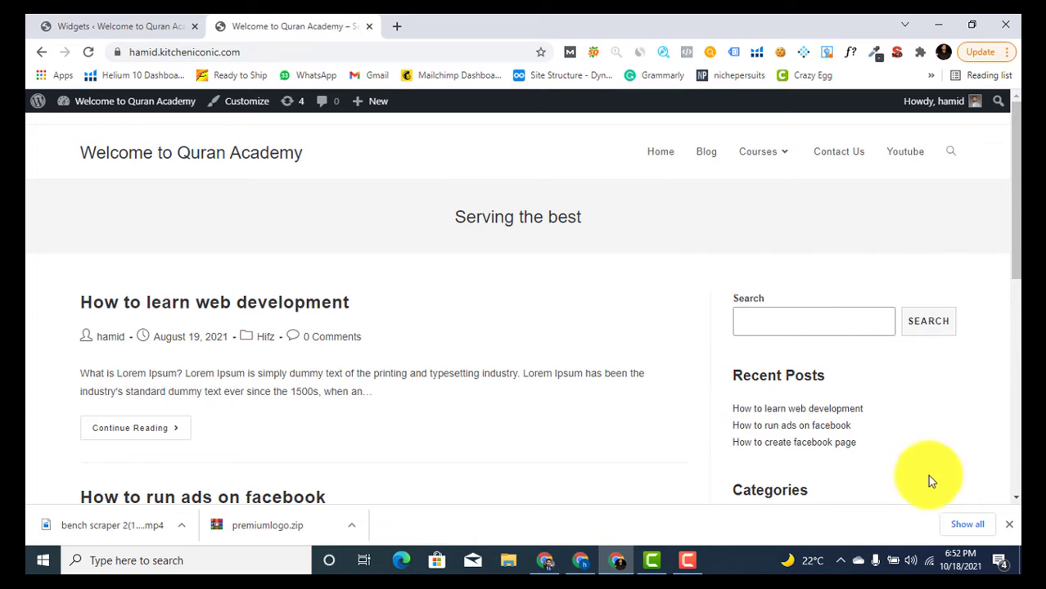
pyautogui.scroll(-1, 864, 367)
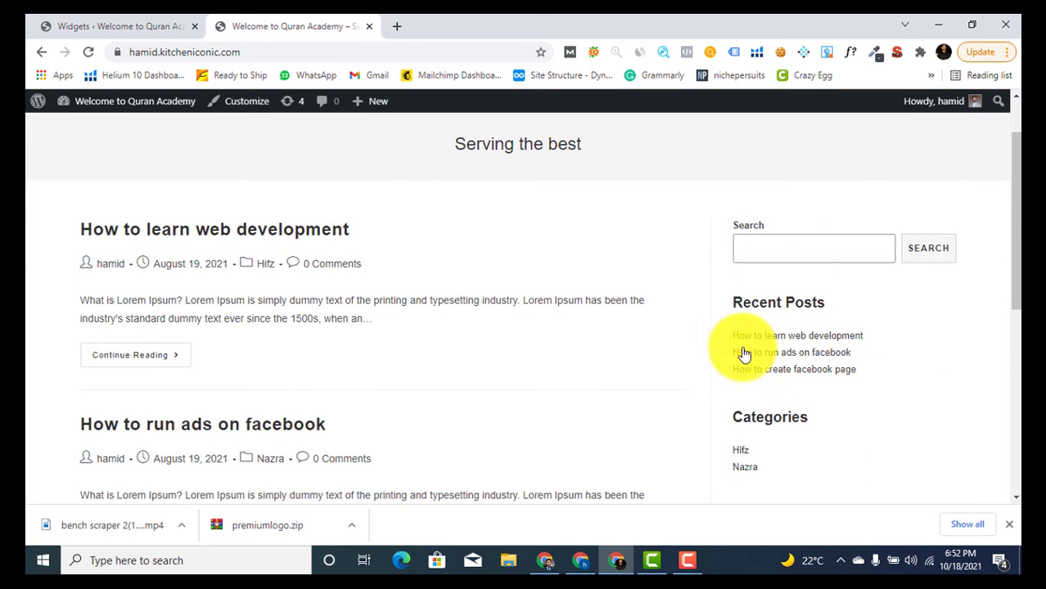
pyautogui.scroll(-2, 859, 336)
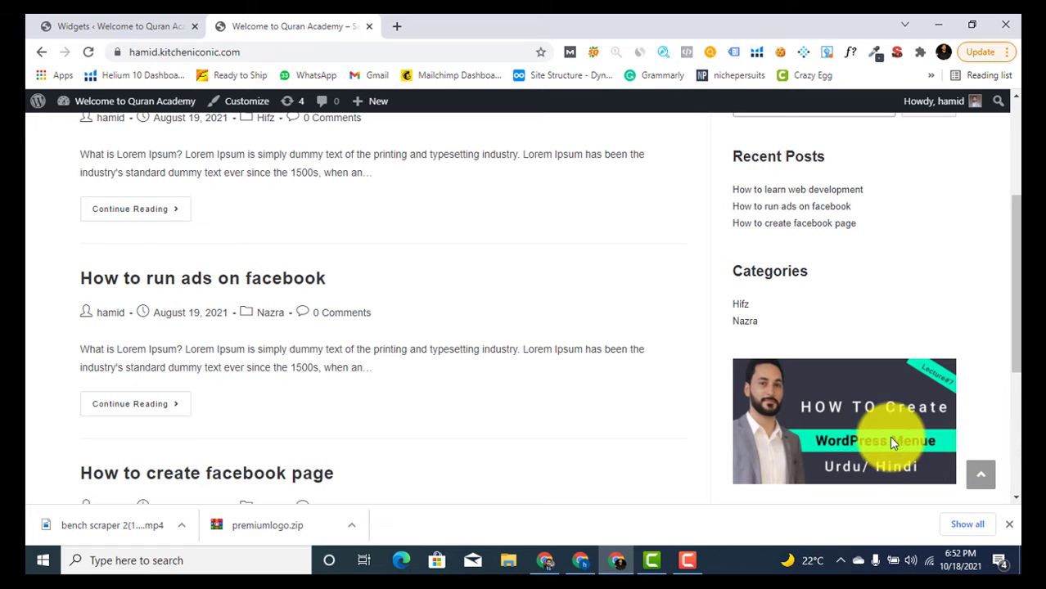
pyautogui.scroll(-3, 876, 320)
pyautogui.scroll(3, 846, 373)
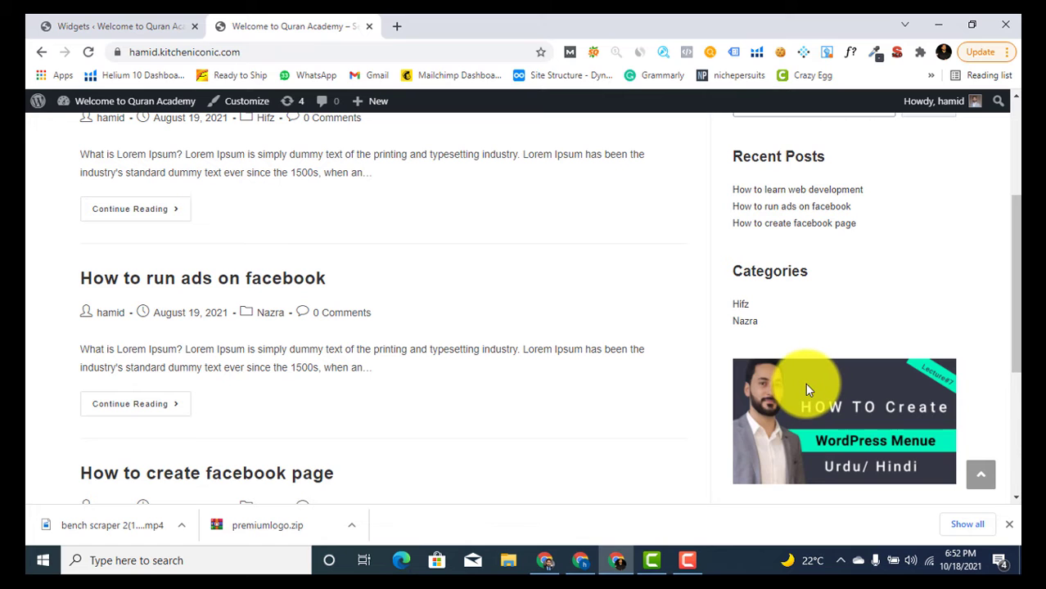
pyautogui.scroll(2, 806, 384)
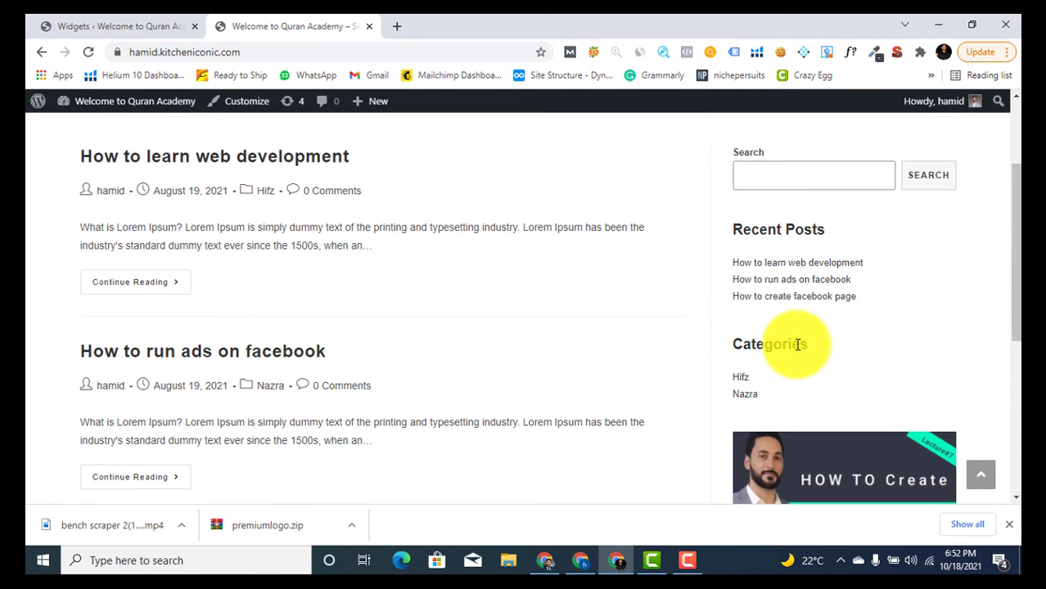
pyautogui.scroll(-5, 796, 344)
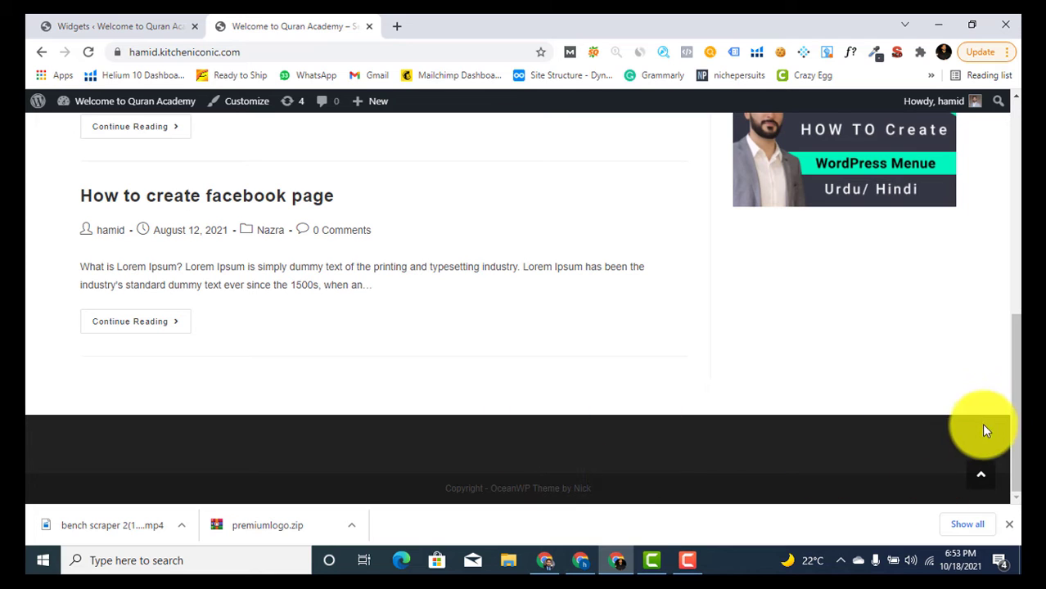
pyautogui.scroll(5, 673, 401)
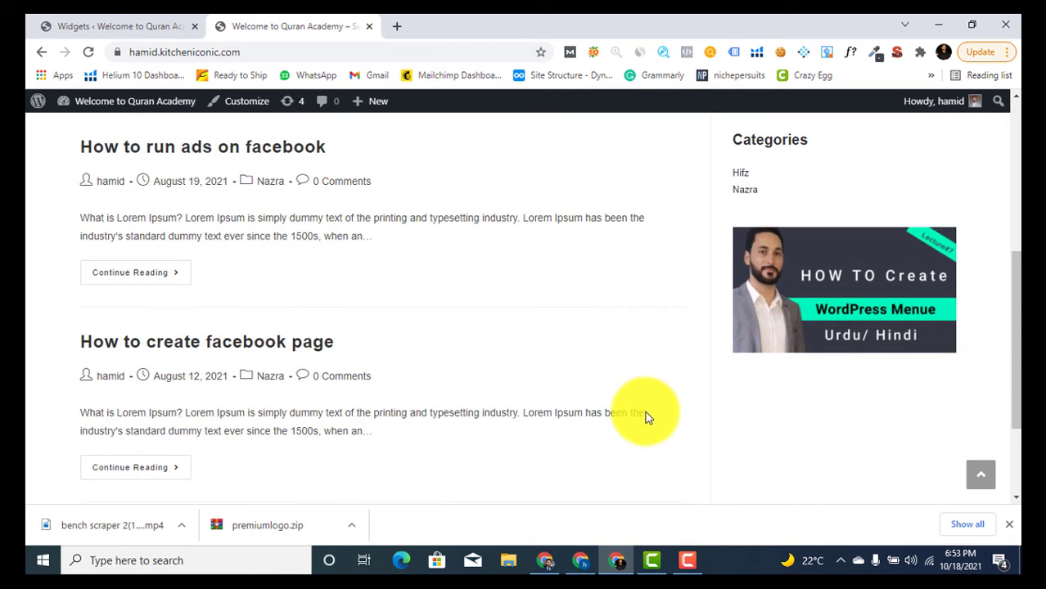
# Collapse the Default and Left Sidebar areas and expand the empty Footer 1 area
pyautogui.click(82, 21)
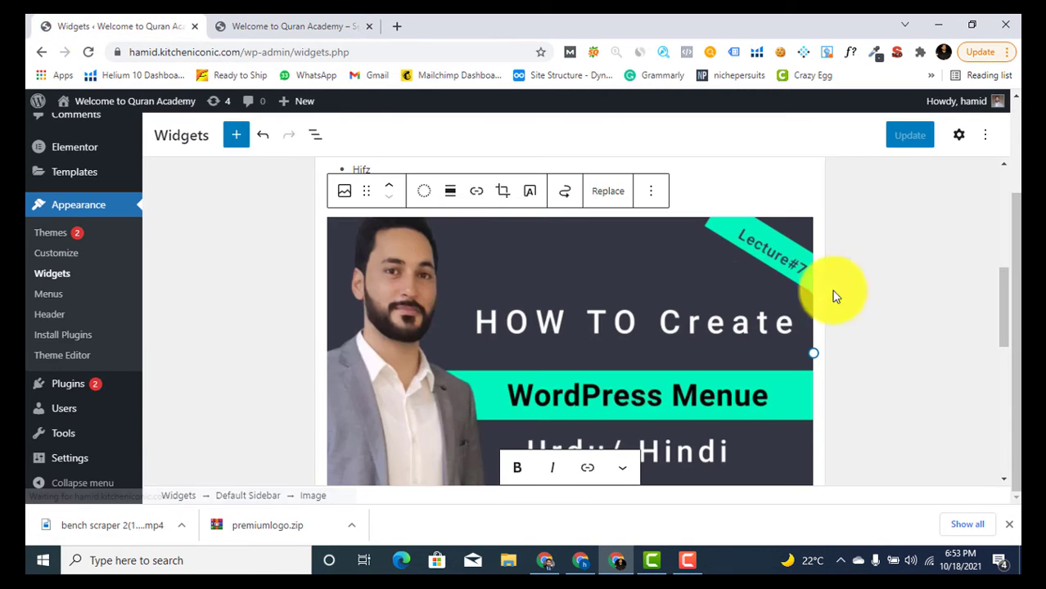
pyautogui.scroll(5, 843, 292)
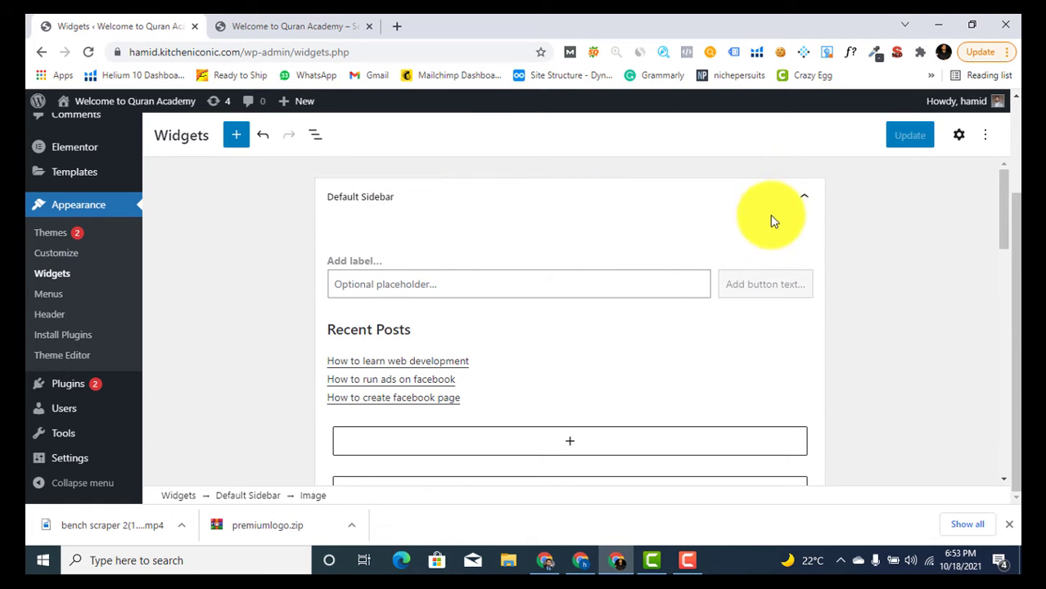
pyautogui.click(804, 199)
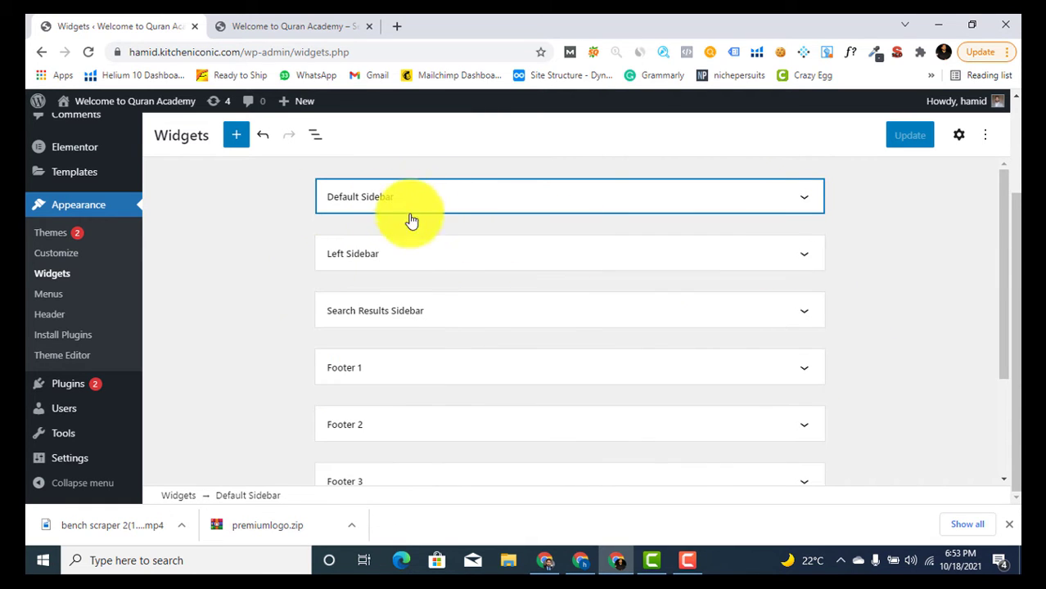
pyautogui.click(388, 264)
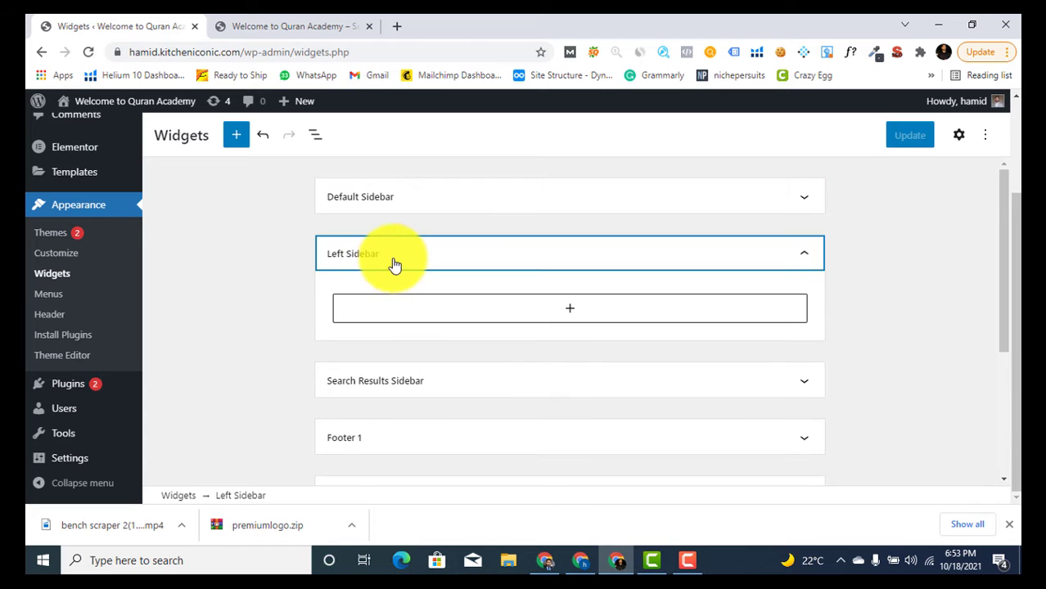
pyautogui.click(216, 20)
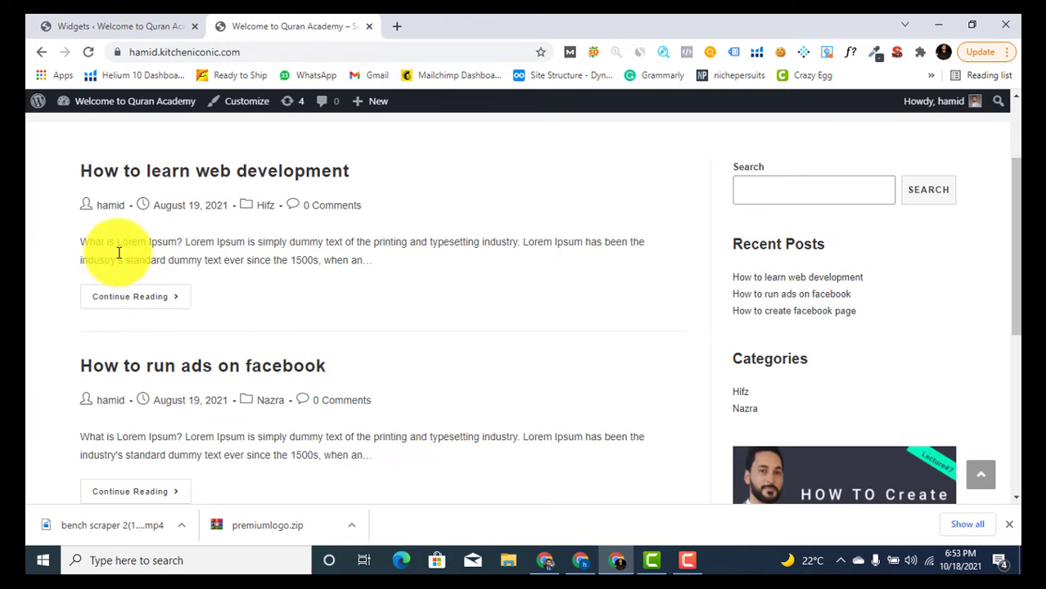
pyautogui.click(143, 20)
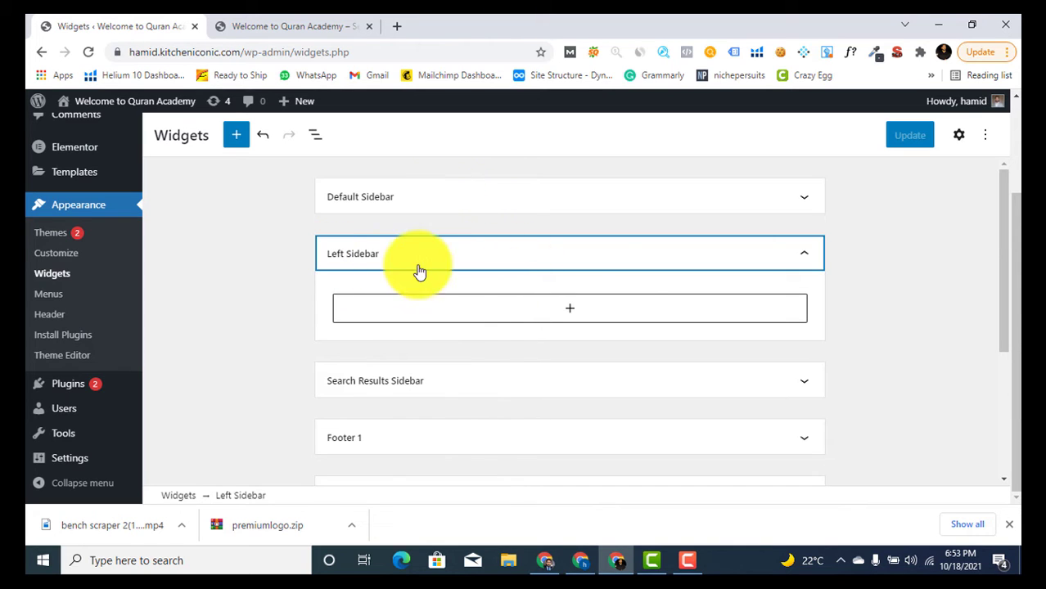
pyautogui.click(796, 264)
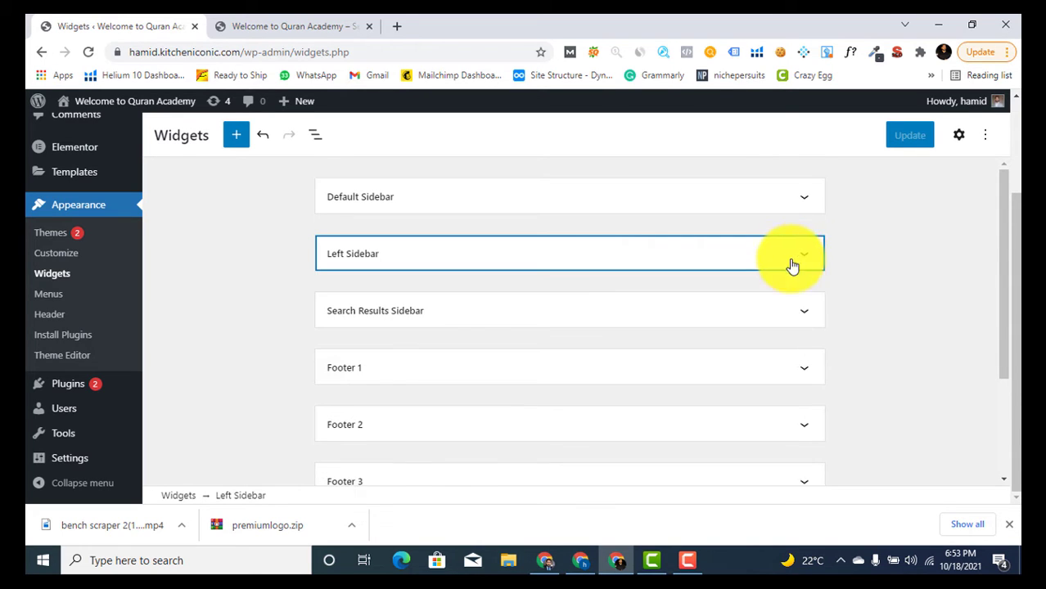
pyautogui.click(622, 368)
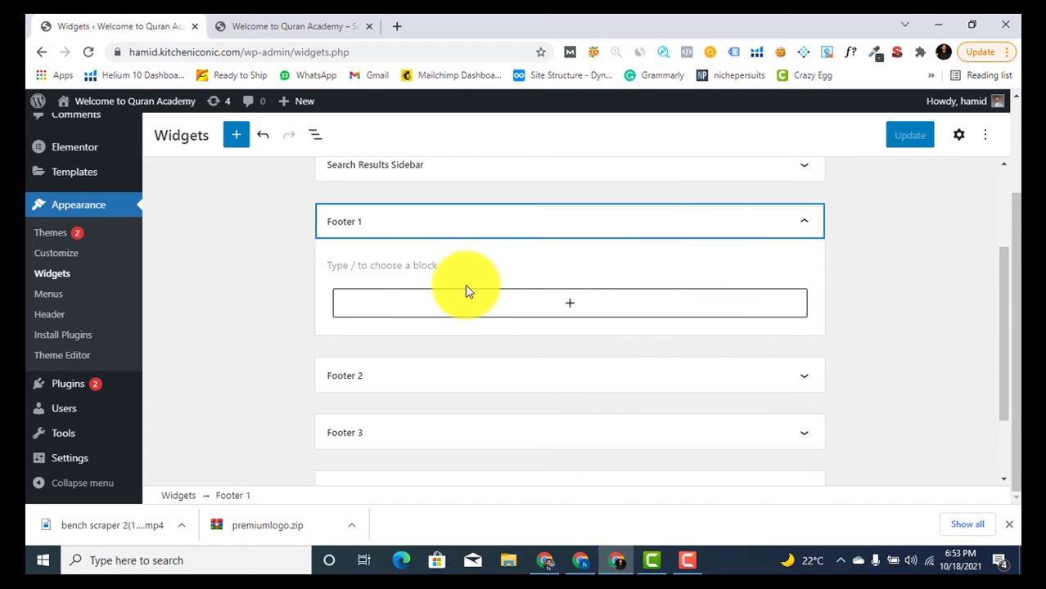
# Add an 'Our Team' heading block to Footer 1 and make it bold
pyautogui.click(407, 264)
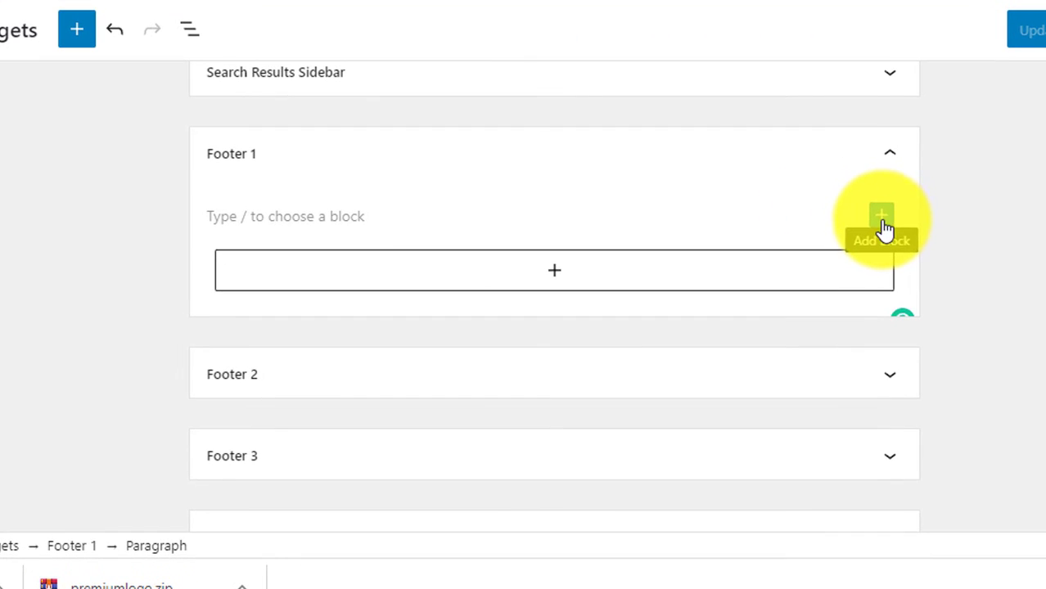
pyautogui.click(800, 268)
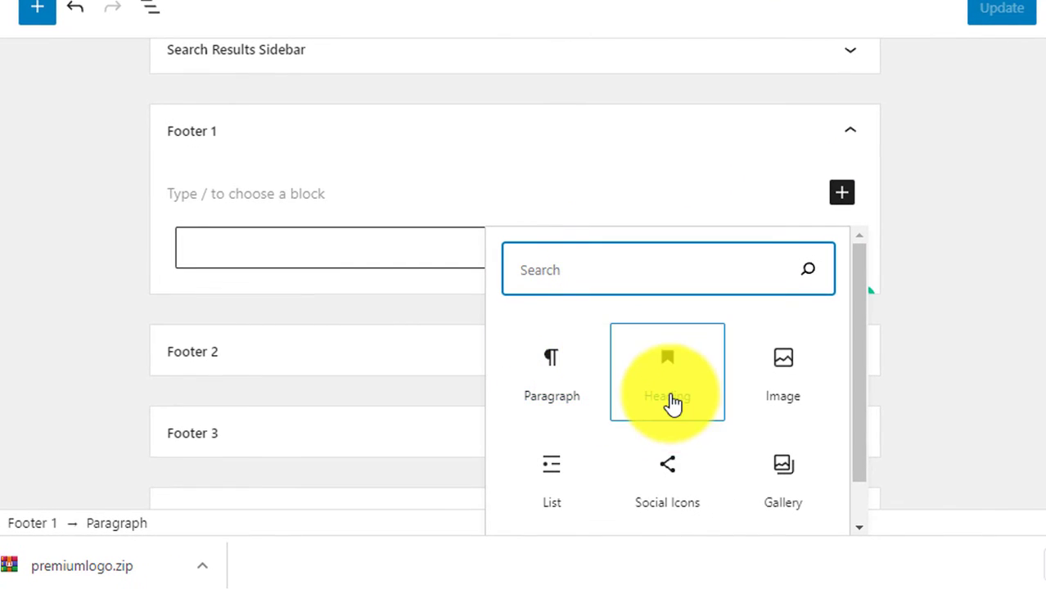
pyautogui.click(709, 410)
pyautogui.write('Our Team')
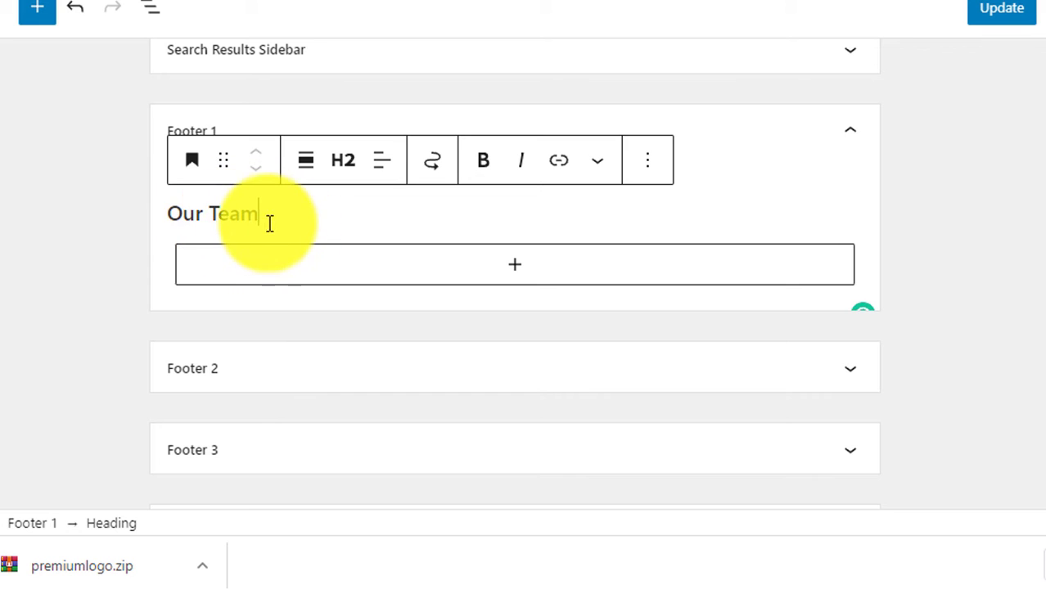
pyautogui.moveTo(269, 223); pyautogui.dragTo(168, 232)
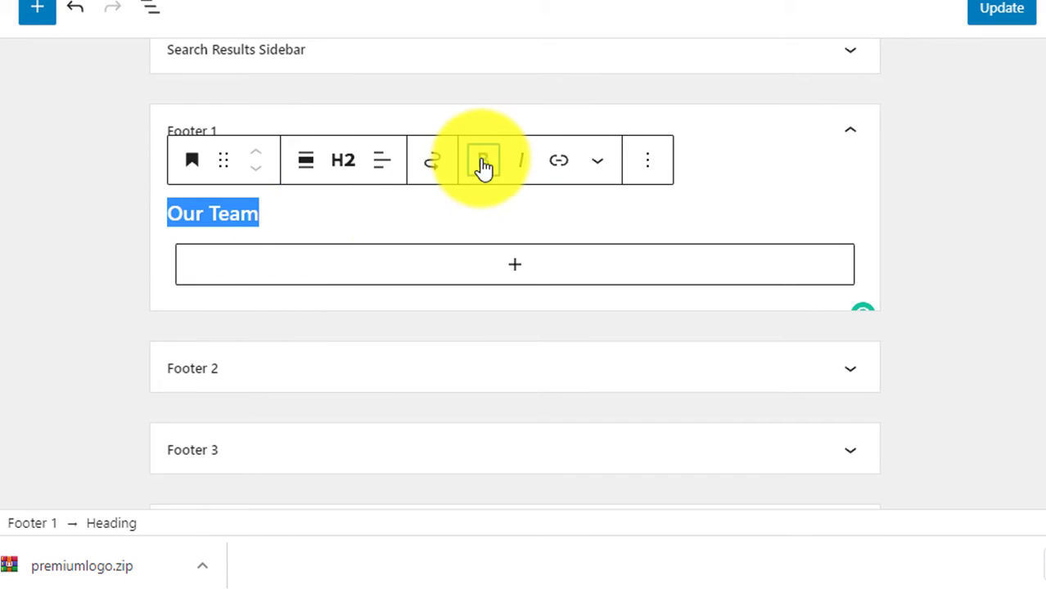
pyautogui.click(484, 164)
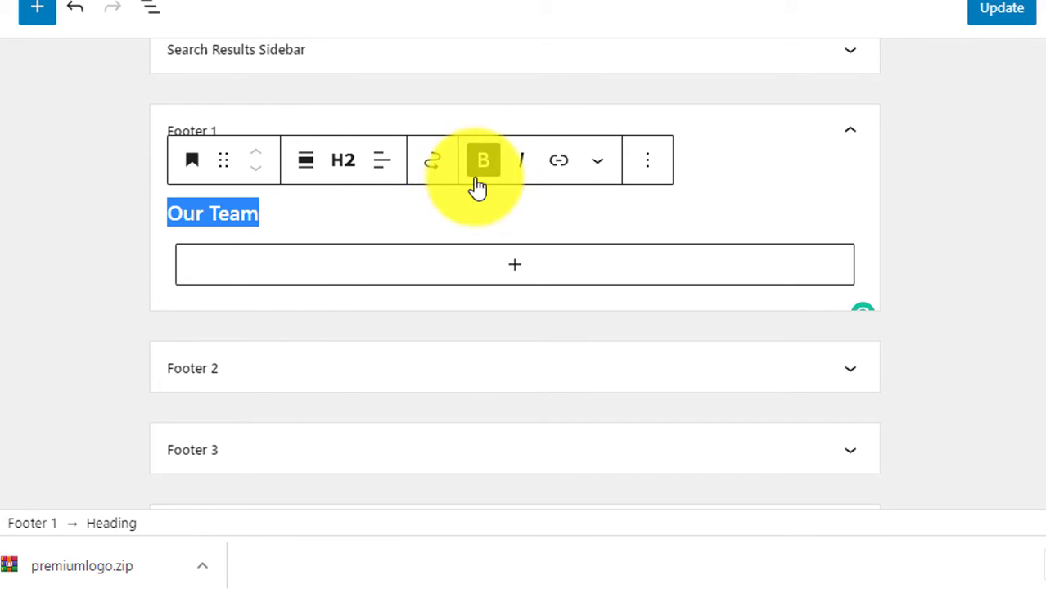
# Paste the team description into a new paragraph and apply a text colour
pyautogui.click(489, 268)
pyautogui.click(391, 115)
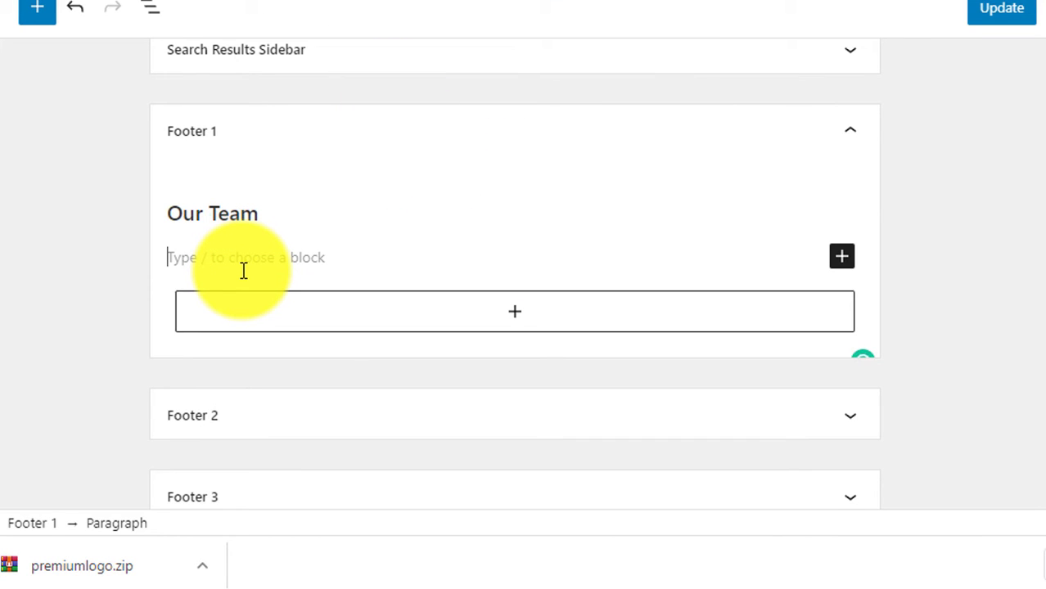
pyautogui.write('Our team consists of qualified digital marketers who provide the best services to the clinets.')
pyautogui.tripleClick(208, 214)
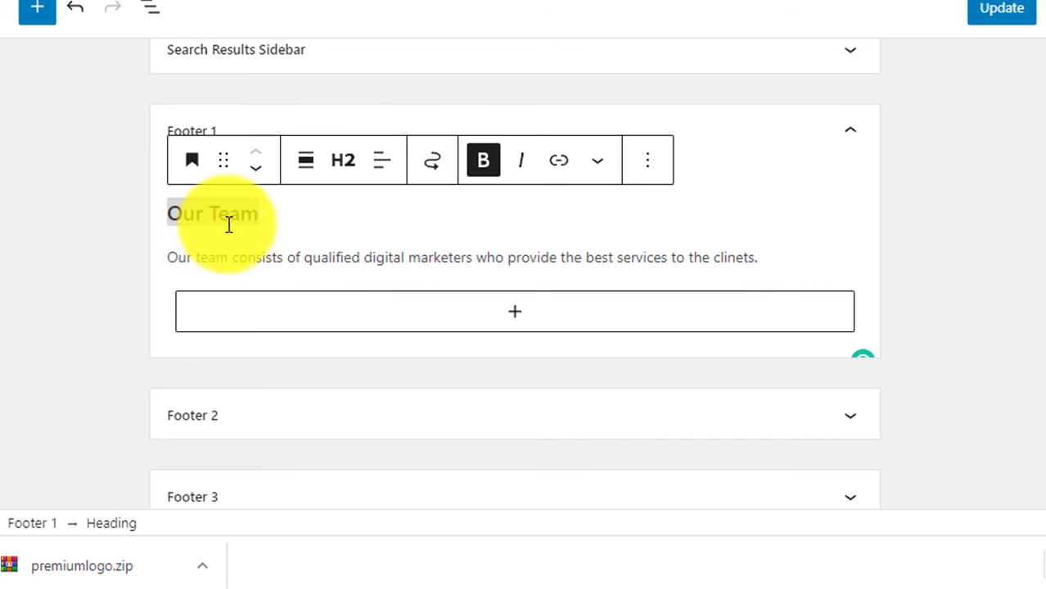
pyautogui.click(649, 168)
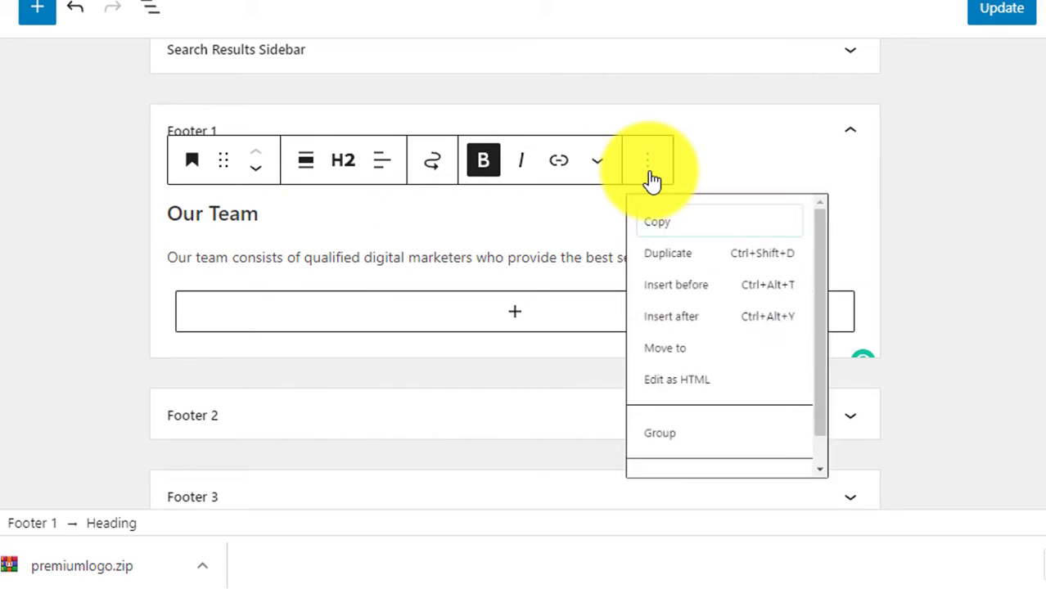
pyautogui.scroll(-1, 741, 444)
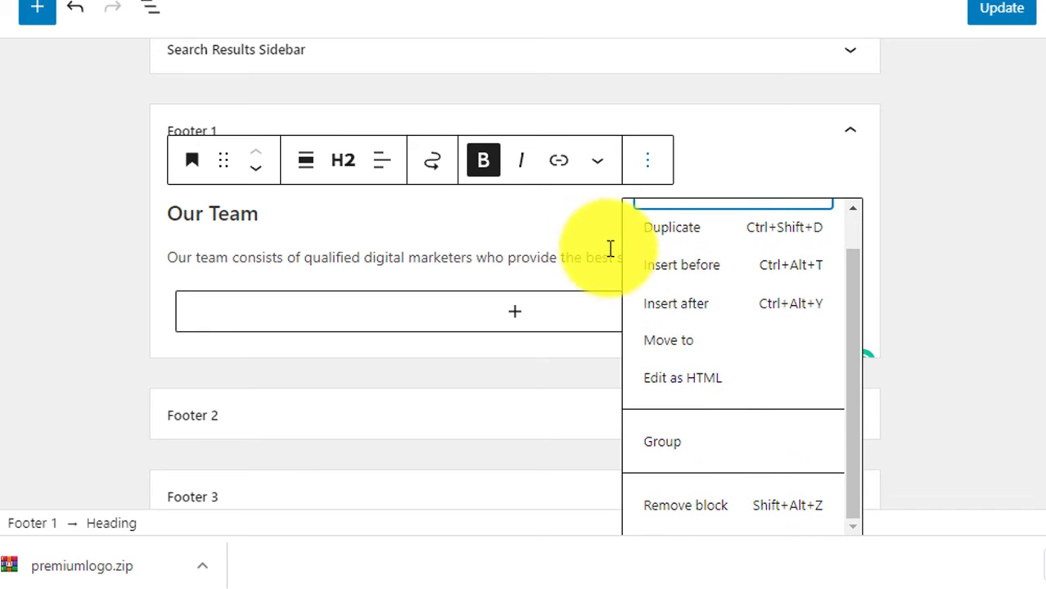
pyautogui.click(598, 175)
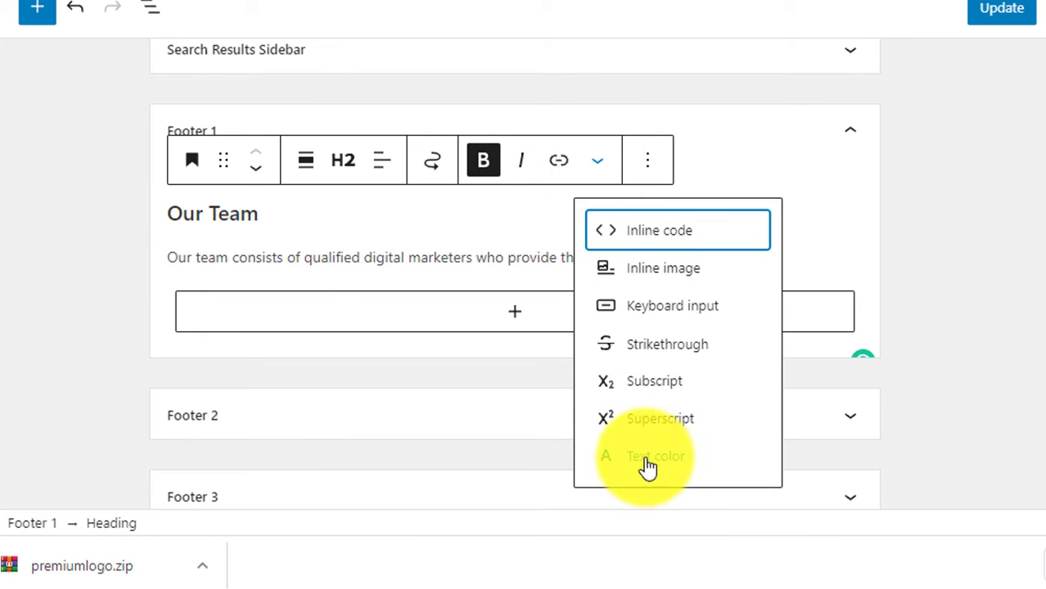
pyautogui.click(643, 466)
pyautogui.click(229, 279)
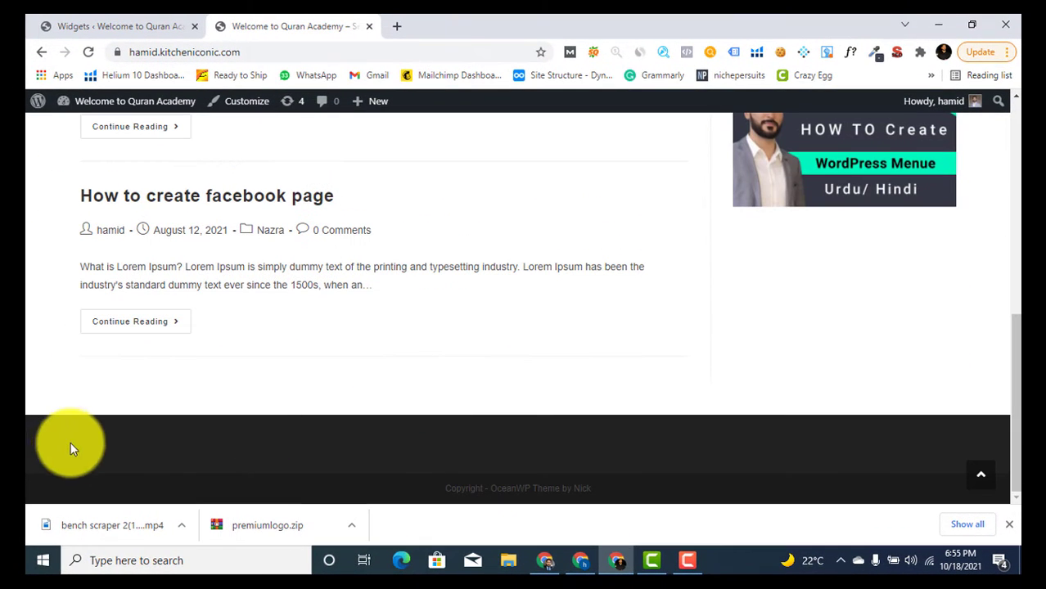
# Make the Footer 1 paragraph white, click Update, and check the live footer
pyautogui.click(62, 25)
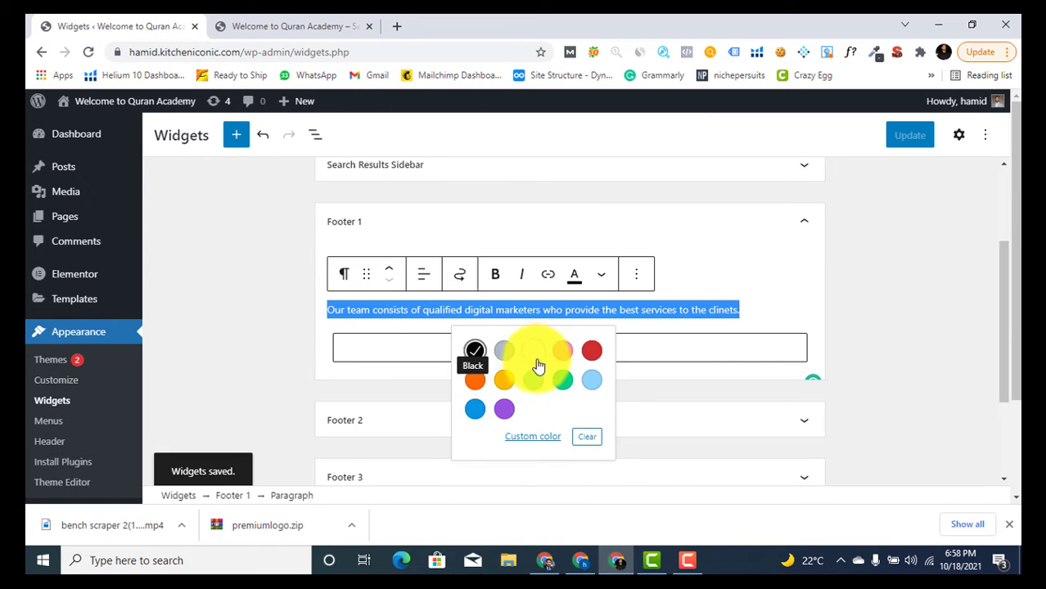
pyautogui.click(533, 352)
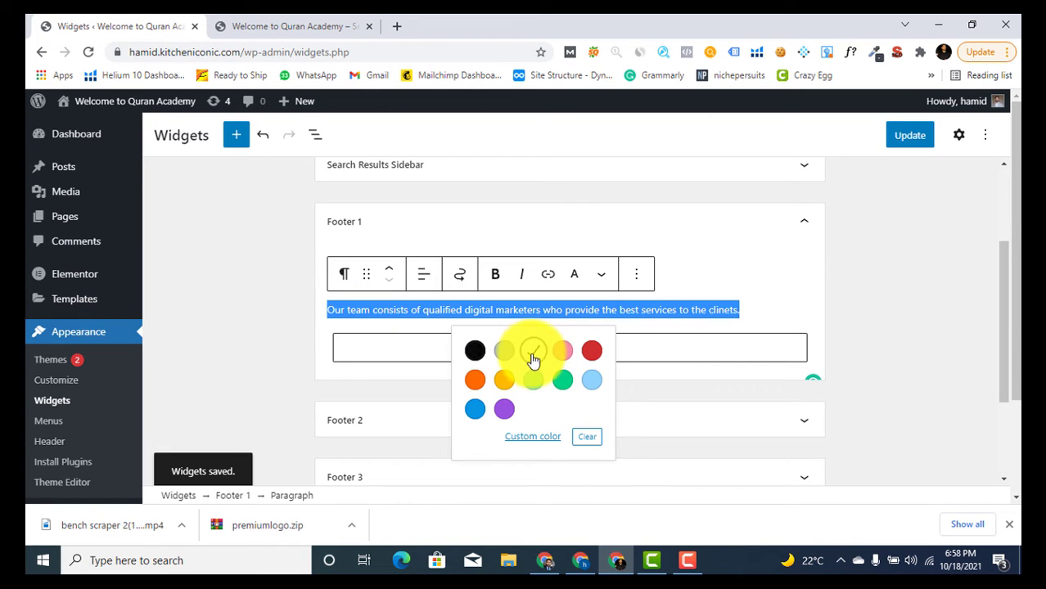
pyautogui.click(906, 138)
pyautogui.click(291, 26)
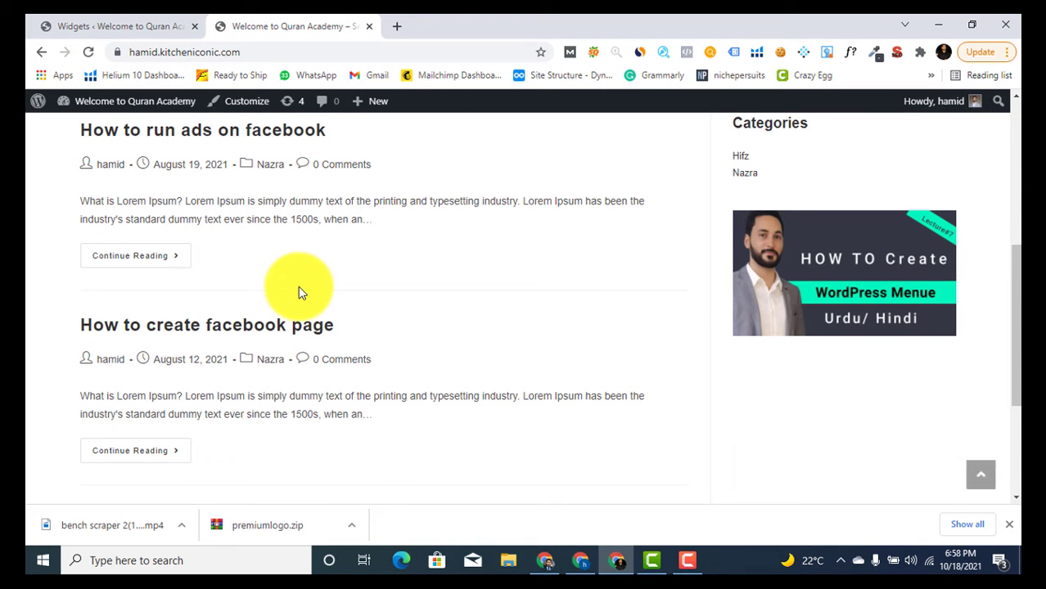
pyautogui.scroll(-3, 300, 292)
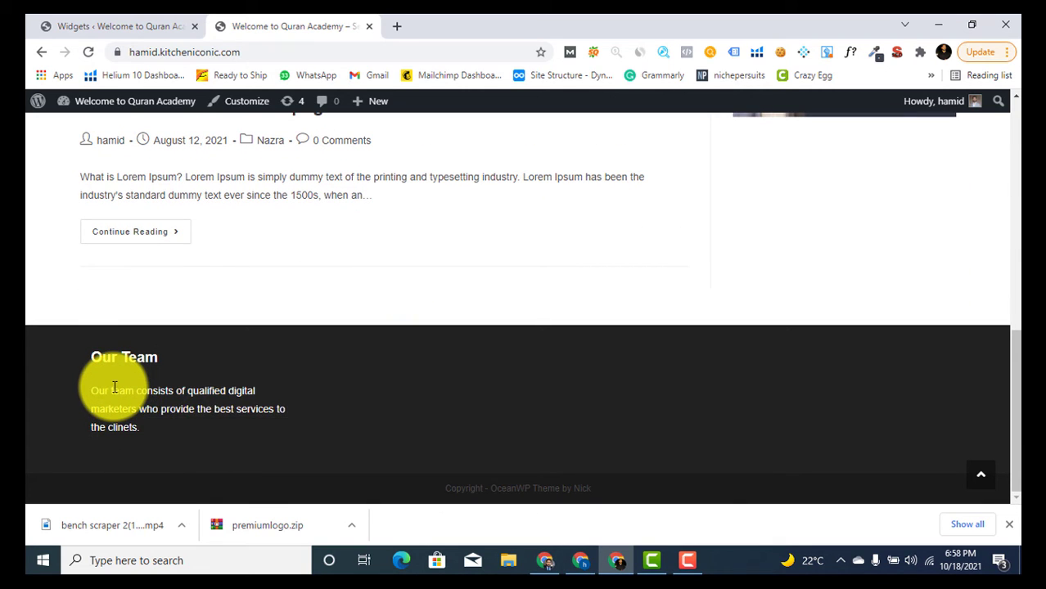
pyautogui.click(141, 27)
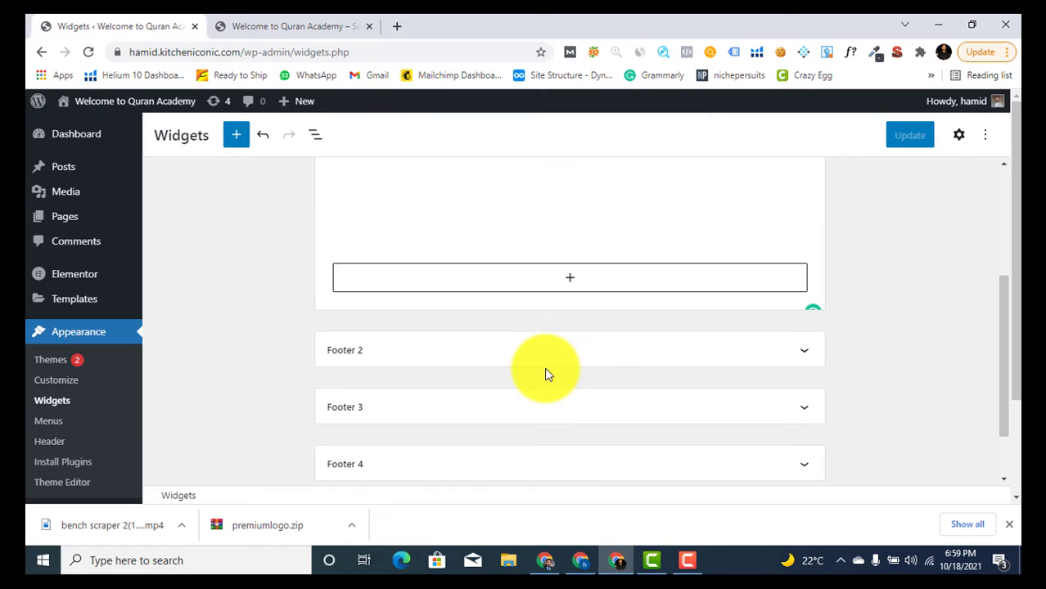
# Add a List block to Footer 2 with Home, Contact Us, About Us, Visit our office
pyautogui.click(582, 360)
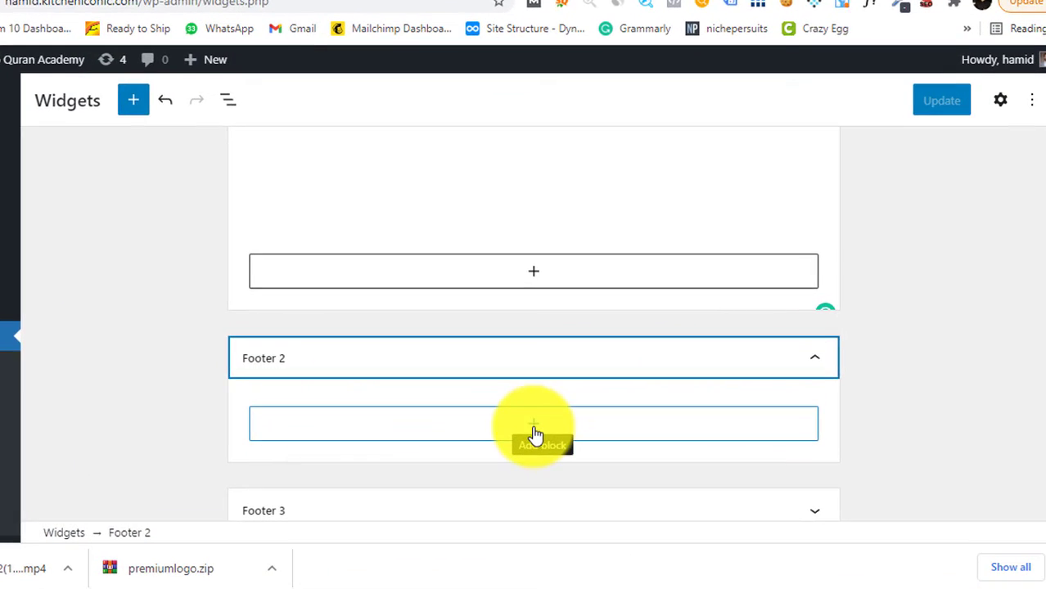
pyautogui.click(533, 432)
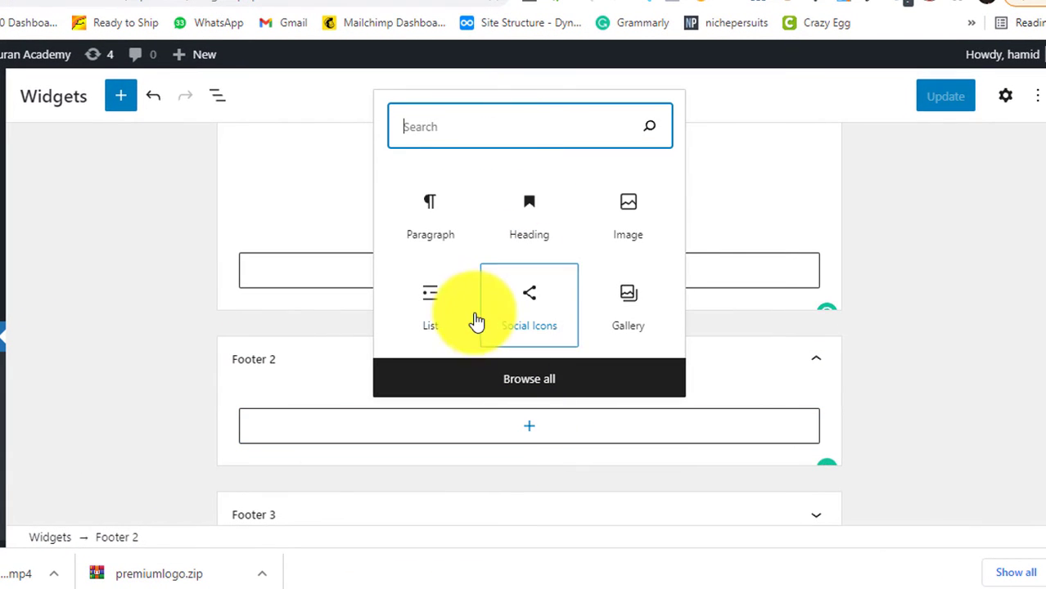
pyautogui.click(439, 304)
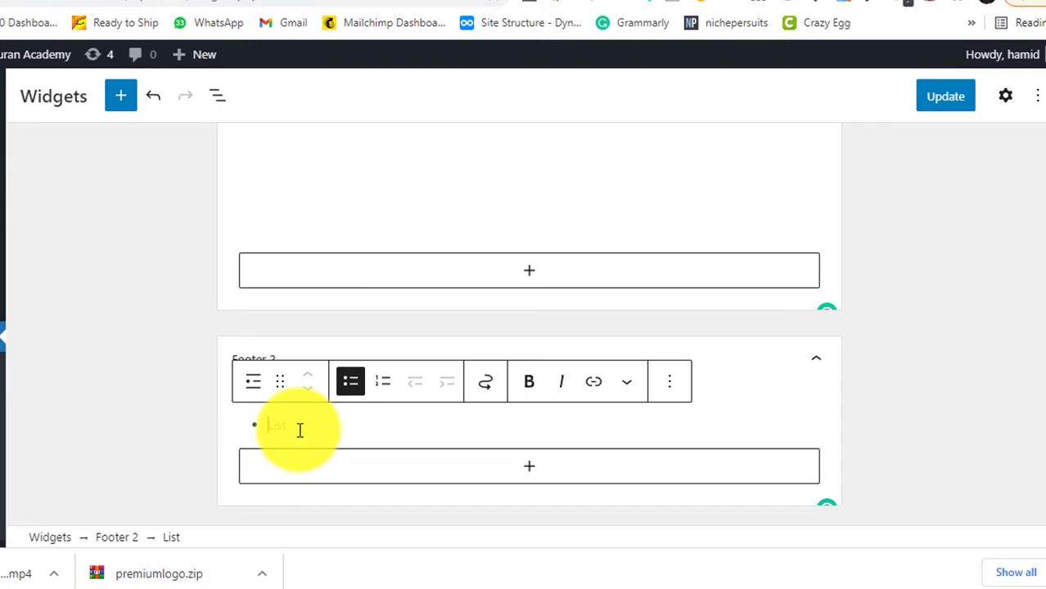
pyautogui.write('Ho')
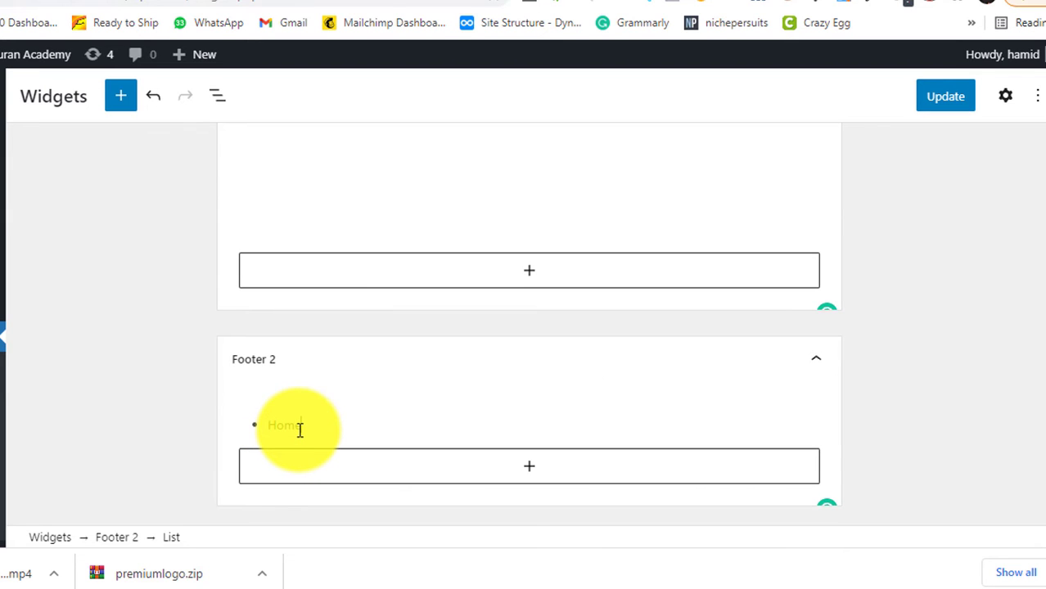
pyautogui.write('me')
pyautogui.press('Return')
pyautogui.write('Con')
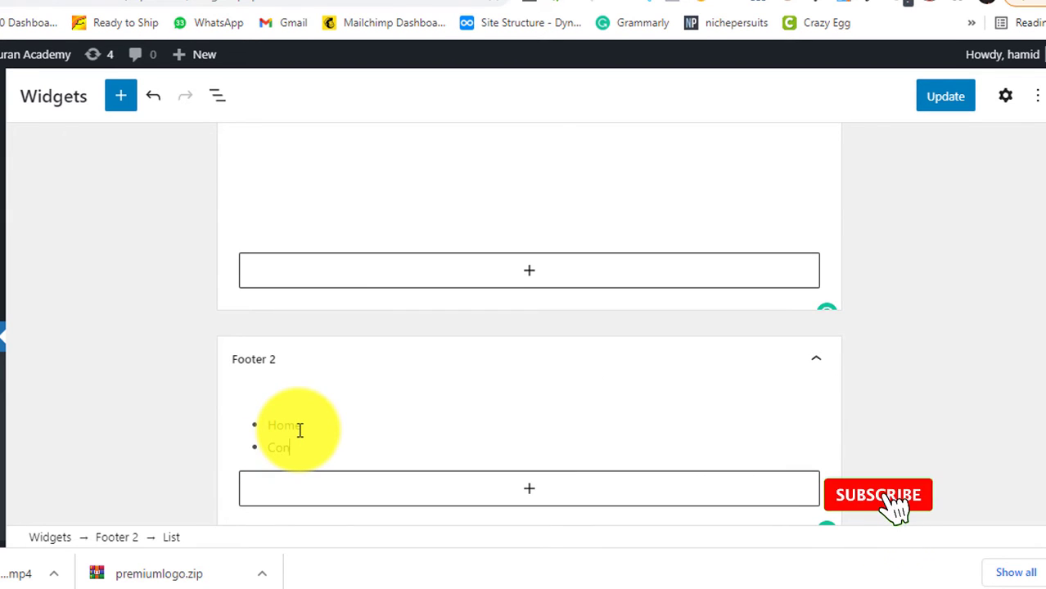
pyautogui.write('tact Us')
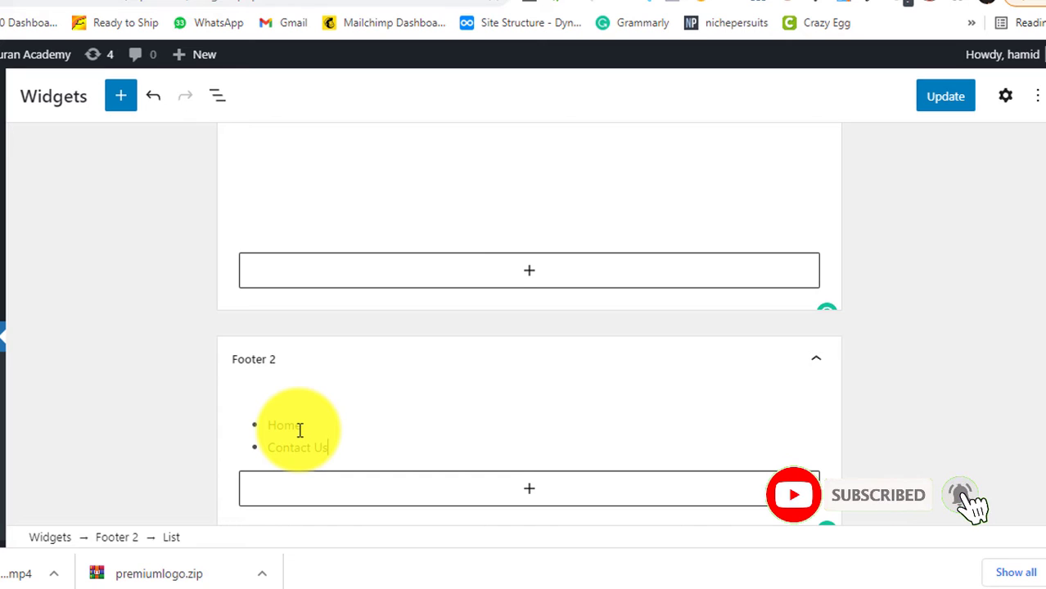
pyautogui.press('Return')
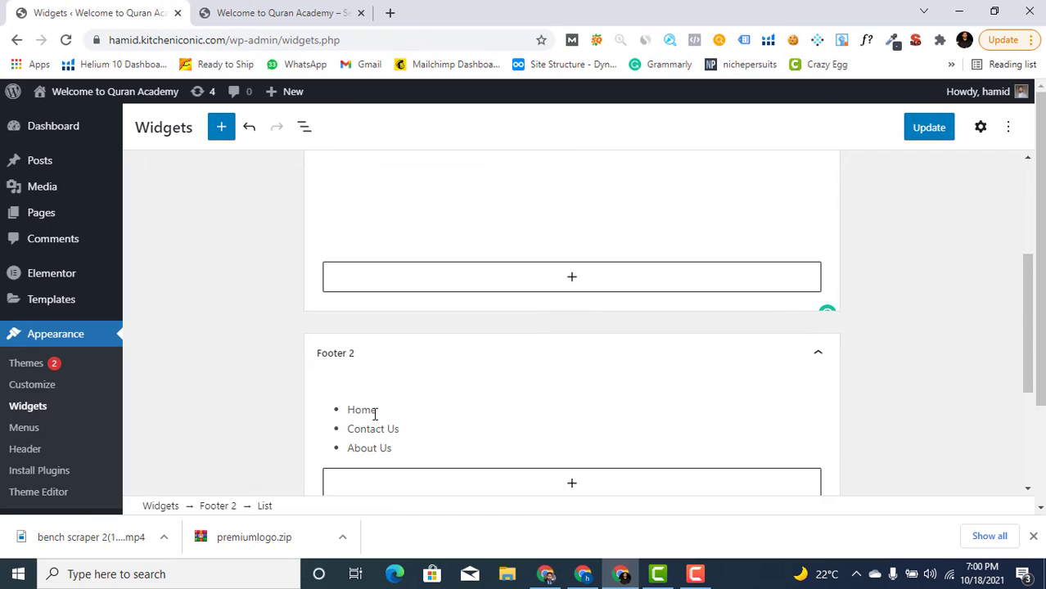
pyautogui.press('Return')
pyautogui.write('Visit our office')
pyautogui.doubleClick(374, 411)
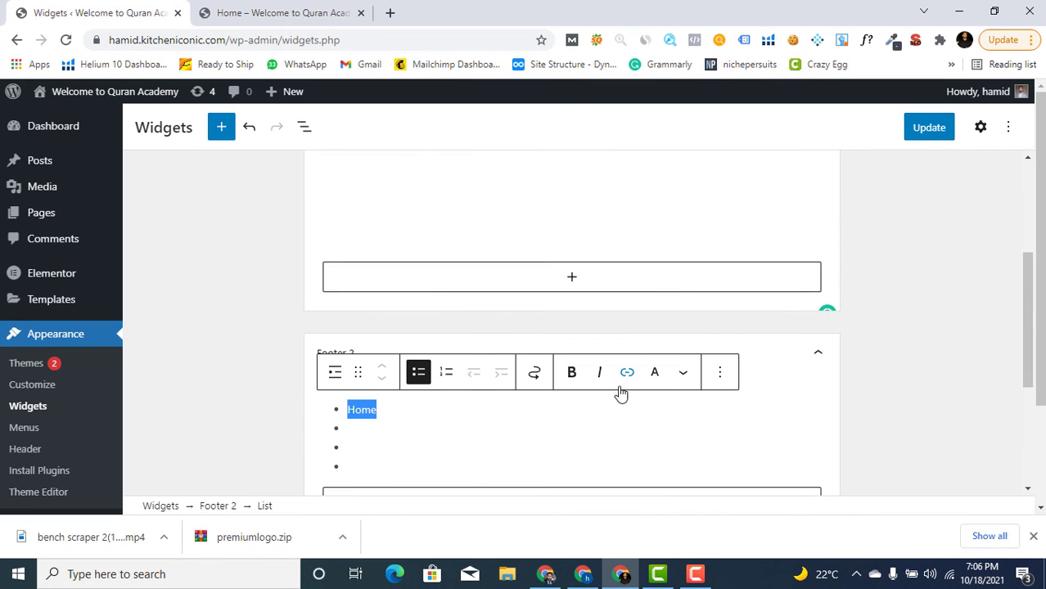
# Link the Footer 2 Home item to the pasted home page address
pyautogui.click(626, 378)
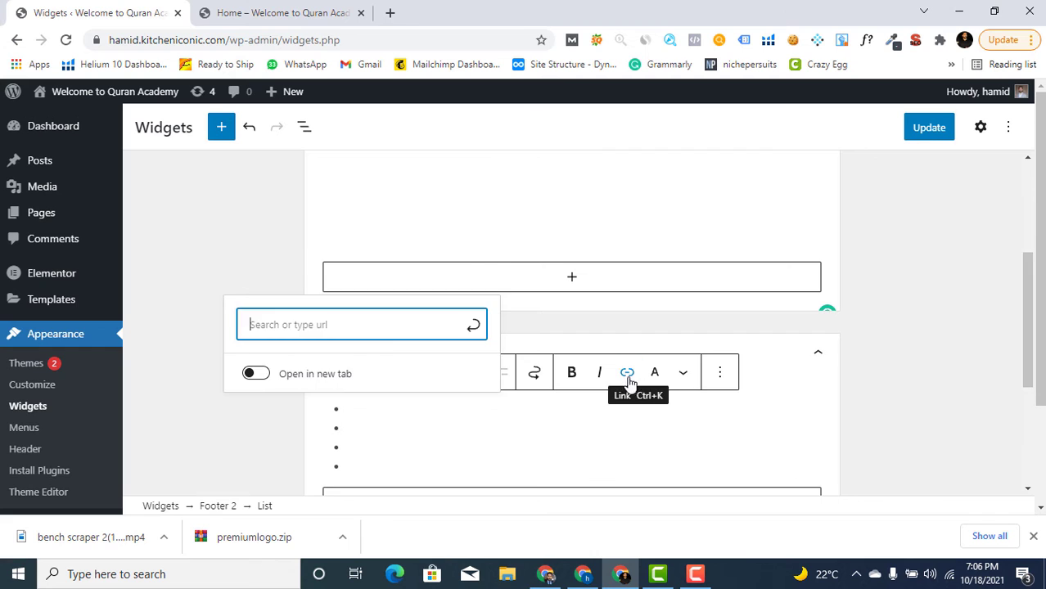
pyautogui.write('https://hamid.kitcheniconic.com/home/')
pyautogui.click(414, 325)
# Link Contact Us, About Us and Visit our office to the placeholder #
pyautogui.click(626, 375)
pyautogui.moveTo(394, 428)
pyautogui.mouseDown()
pyautogui.moveTo(345, 428)
pyautogui.moveTo(345, 466)
pyautogui.mouseUp()
pyautogui.write('#')
pyautogui.press('Return')
pyautogui.click(625, 375)
pyautogui.write('#')
pyautogui.press('Return')
pyautogui.click(626, 375)
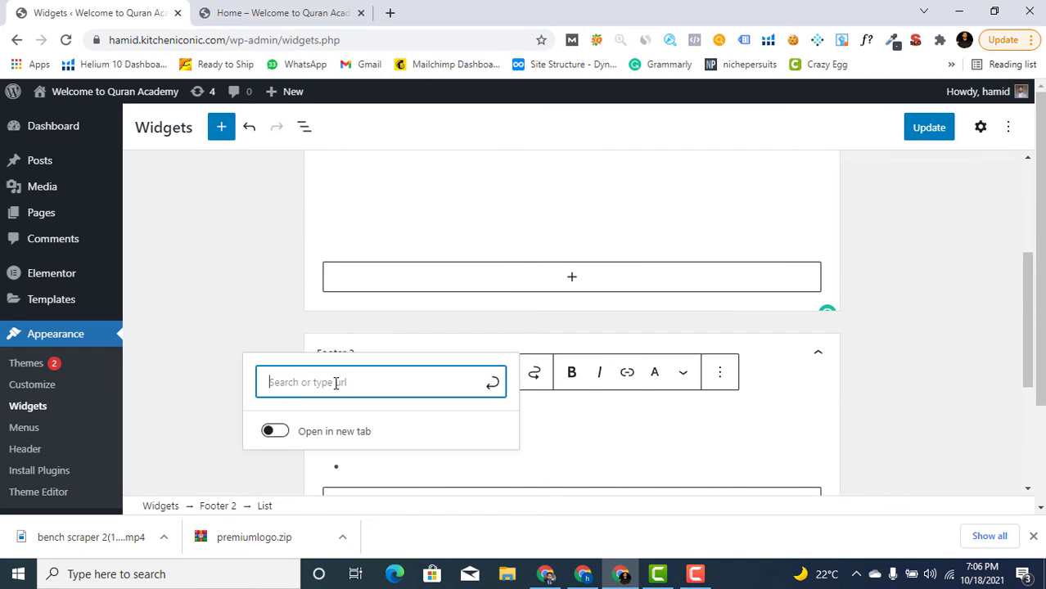
pyautogui.write('#')
pyautogui.press('Return')
pyautogui.click(362, 410)
# Check the Our Team footer text on the live page, then expand the empty Footer 3 area
pyautogui.scroll(-2, 362, 273)
pyautogui.doubleClick(361, 256)
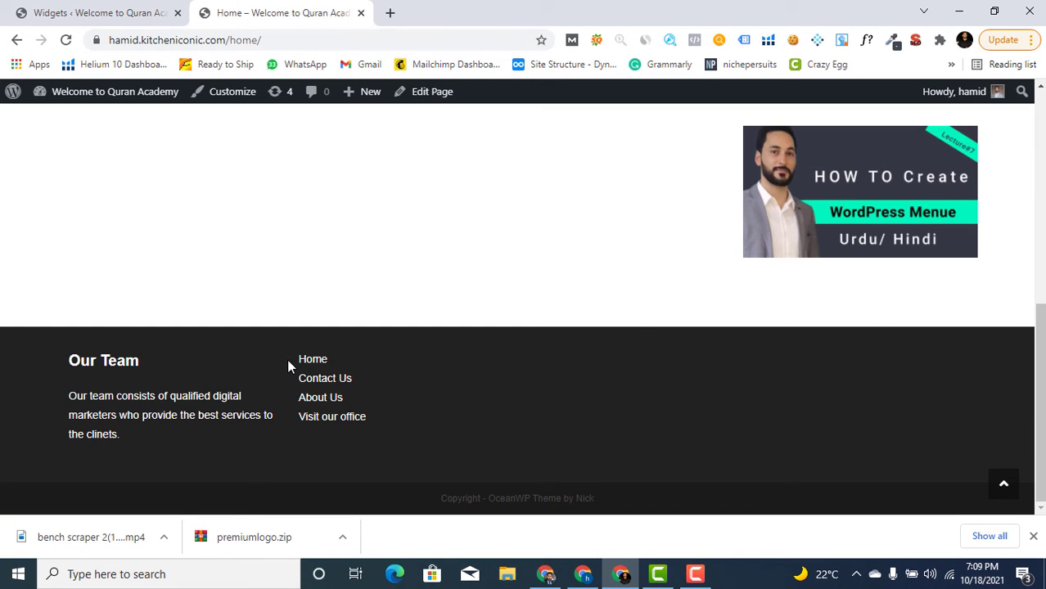
pyautogui.moveTo(288, 366); pyautogui.dragTo(355, 447)
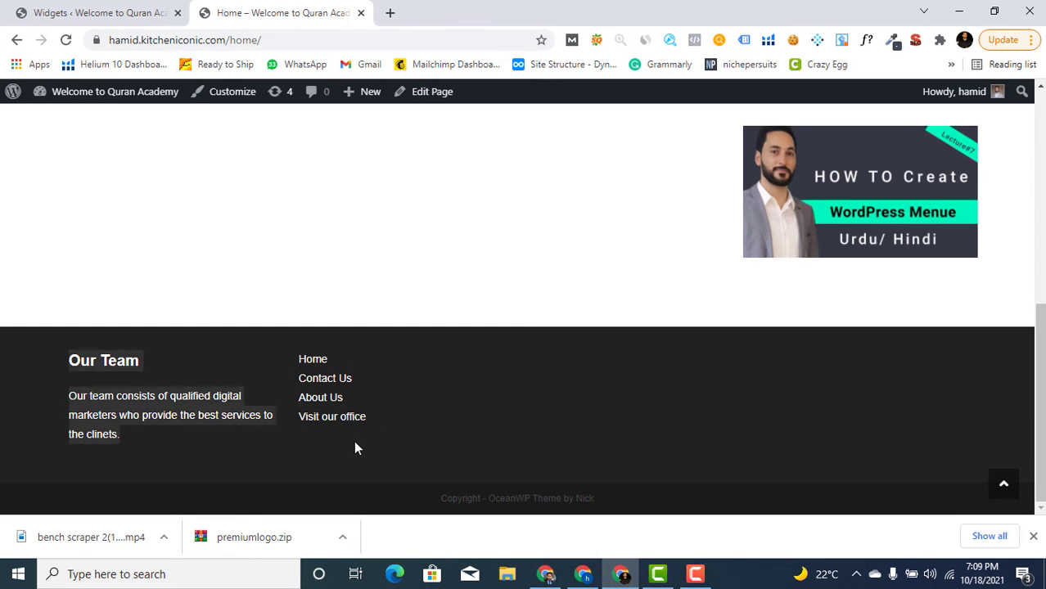
pyautogui.click(396, 444)
pyautogui.click(51, 14)
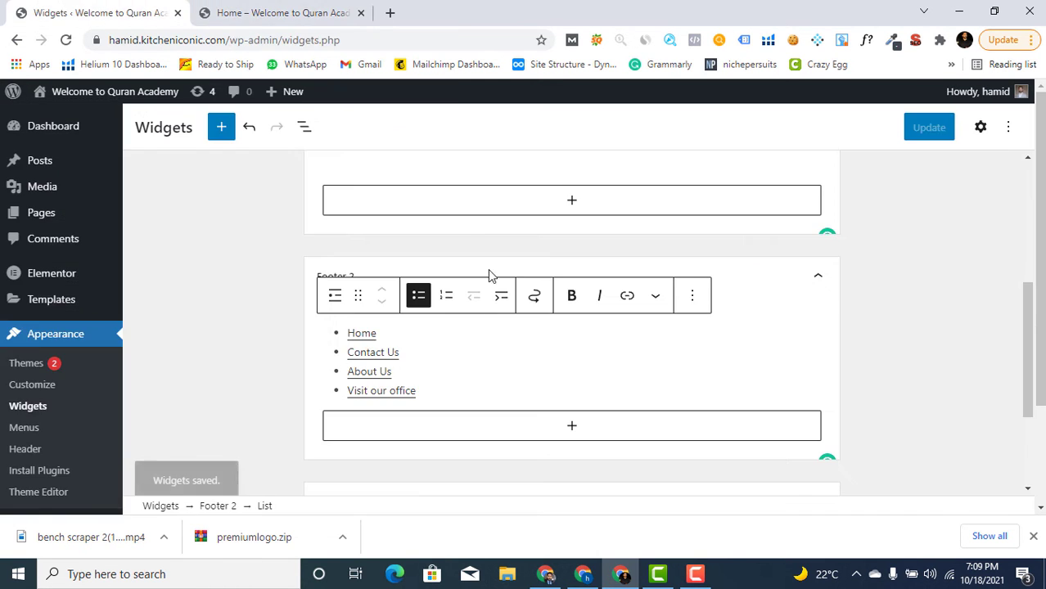
pyautogui.scroll(-2, 696, 399)
pyautogui.click(355, 362)
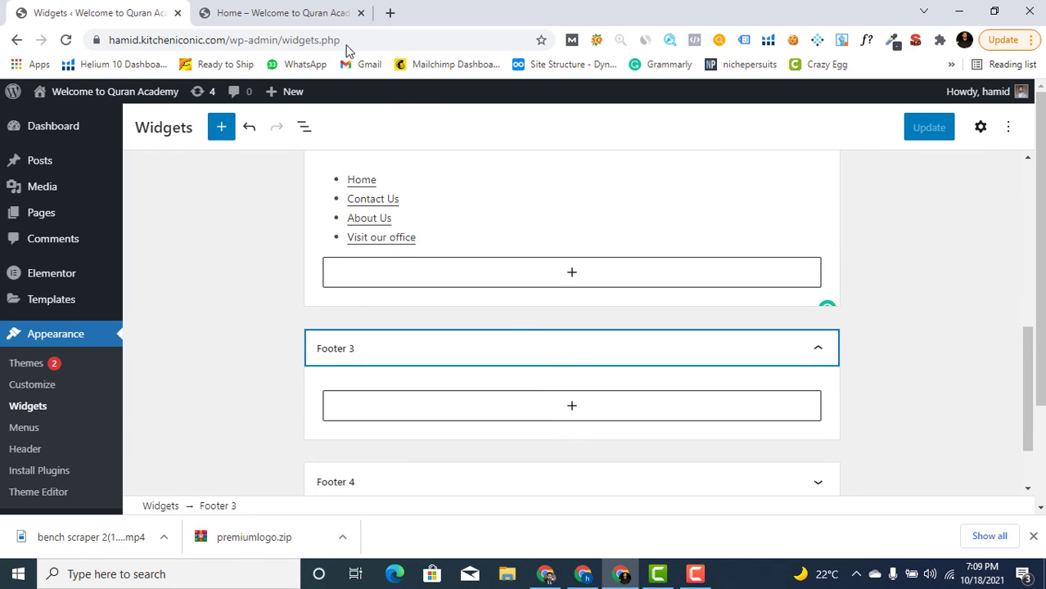
# Add a Social Icons block to Footer 3, searching the inserter for 'so'
pyautogui.click(311, 13)
pyautogui.click(152, 10)
pyautogui.click(569, 409)
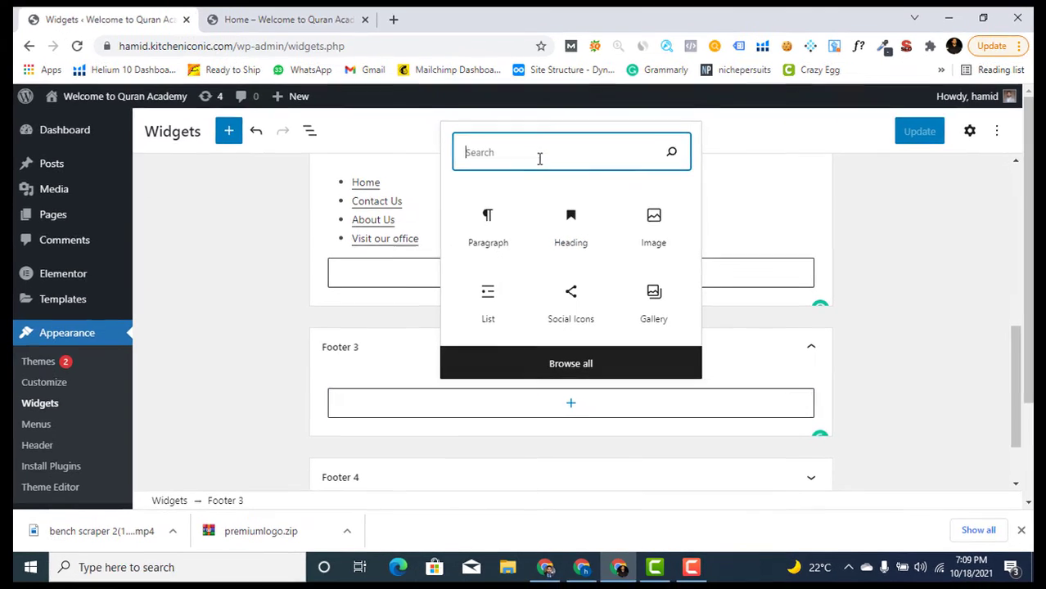
pyautogui.write('so')
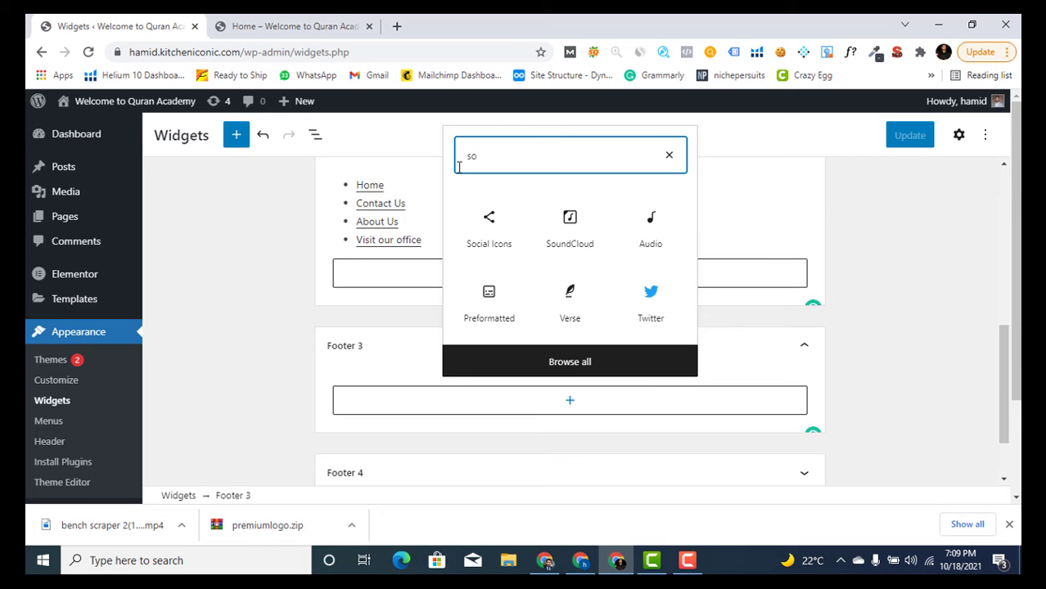
pyautogui.click(495, 239)
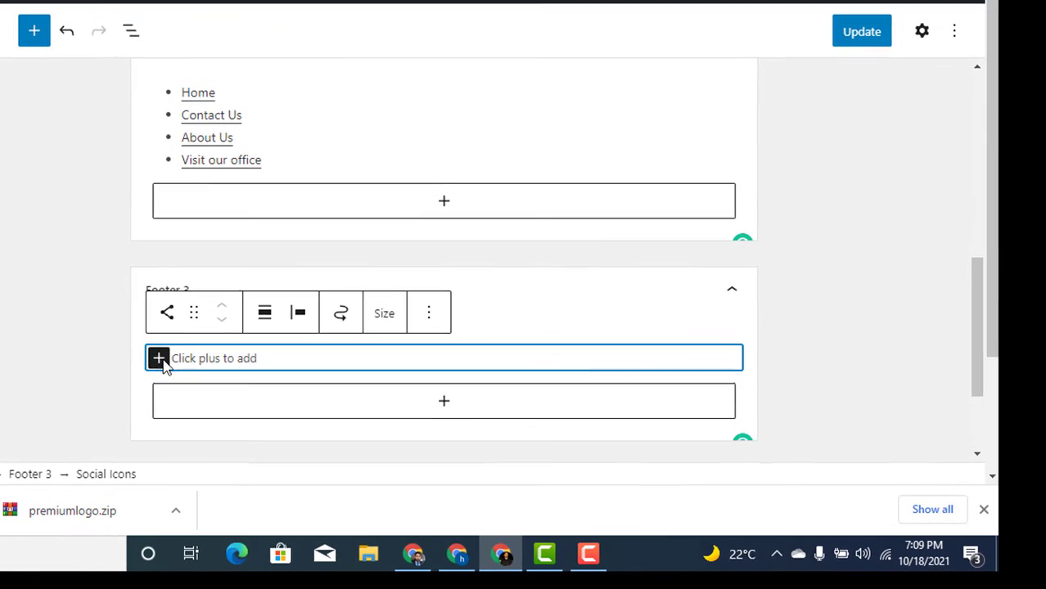
# Add Facebook, Instagram, LinkedIn and YouTube icons to the Social Icons block
pyautogui.click(159, 358)
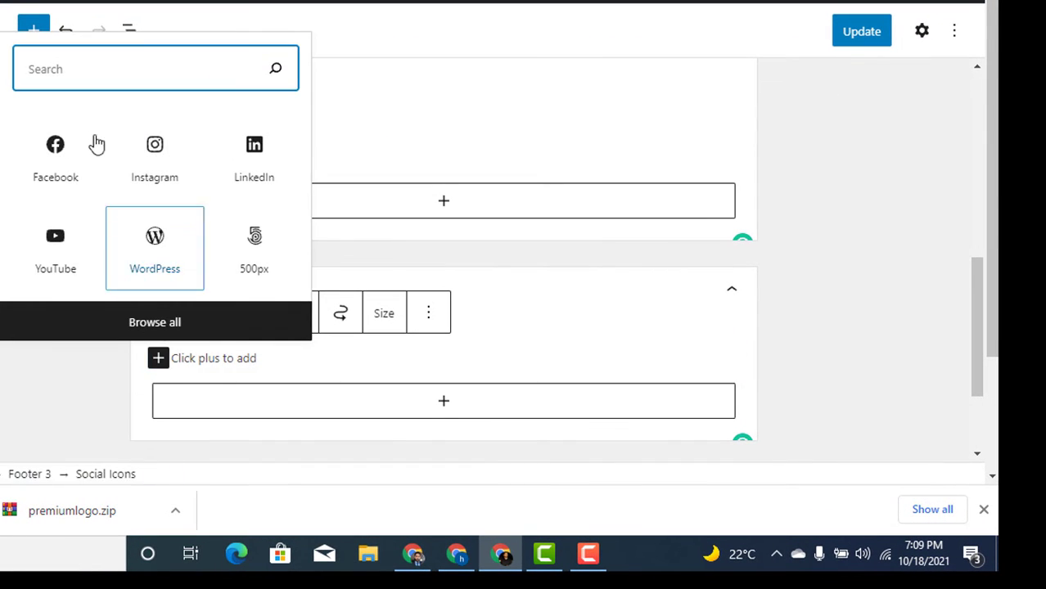
pyautogui.click(54, 141)
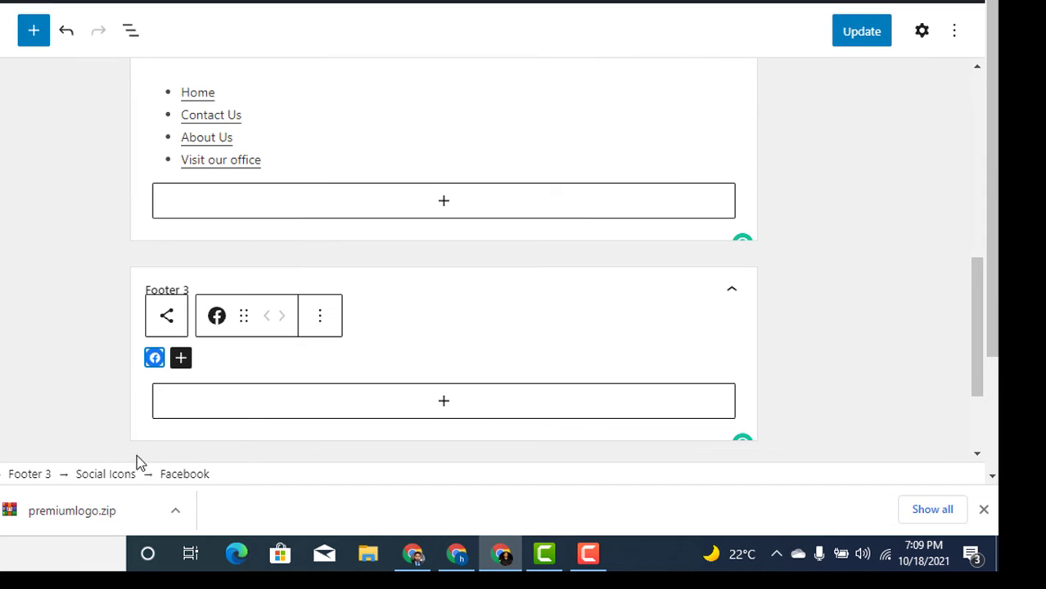
pyautogui.click(181, 357)
pyautogui.click(177, 190)
pyautogui.click(206, 357)
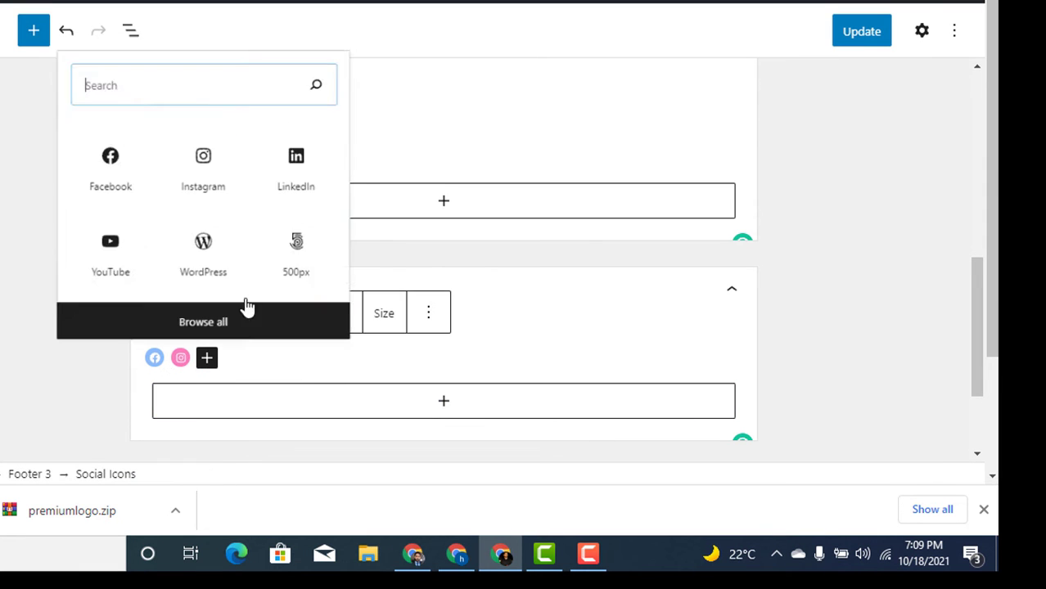
pyautogui.click(307, 173)
pyautogui.click(233, 358)
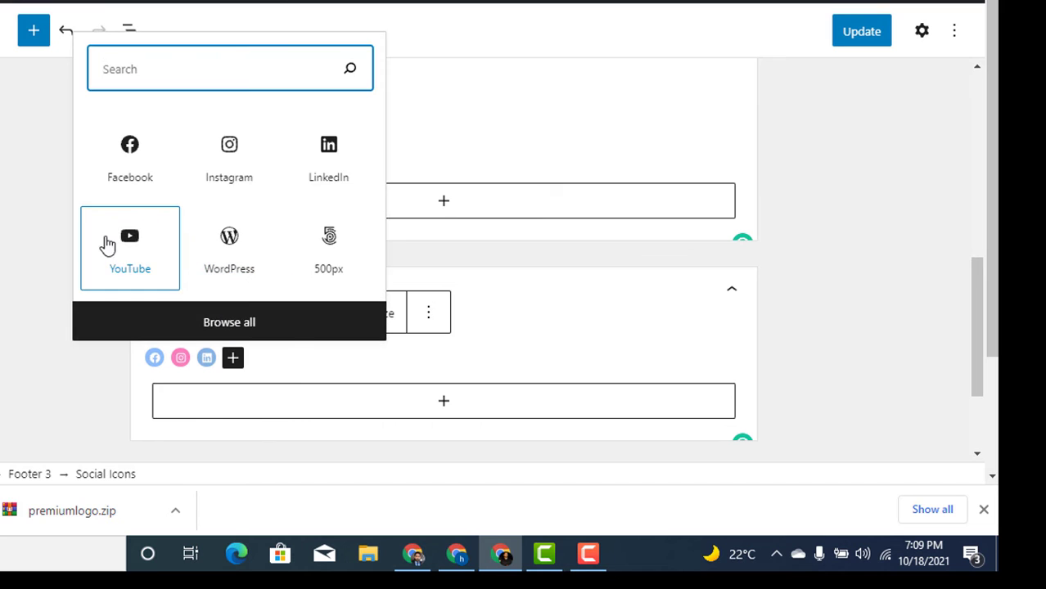
pyautogui.click(107, 242)
# Set the Facebook icon's link to #
pyautogui.click(154, 360)
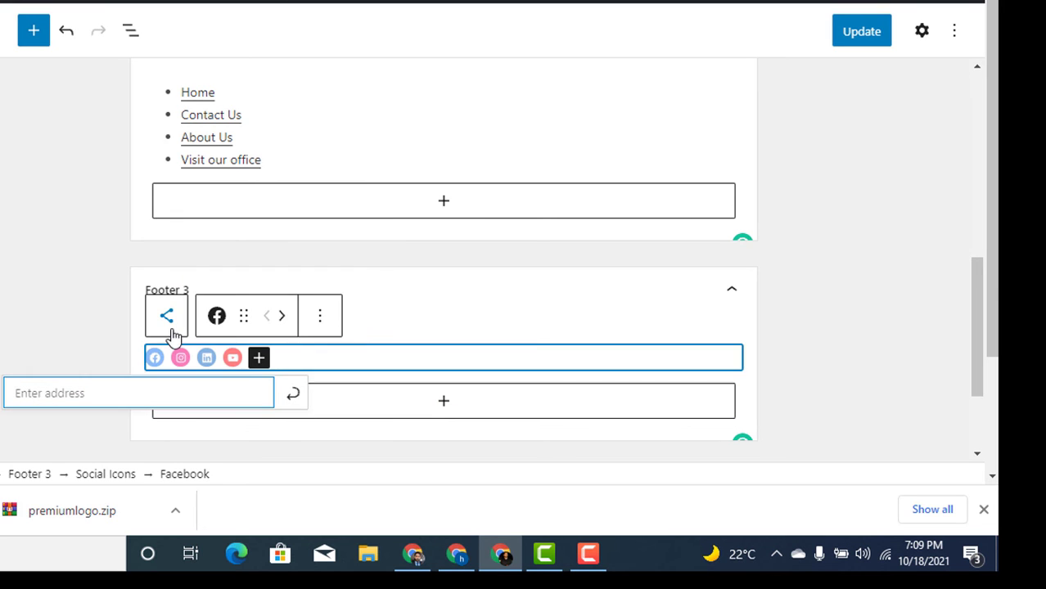
pyautogui.click(161, 365)
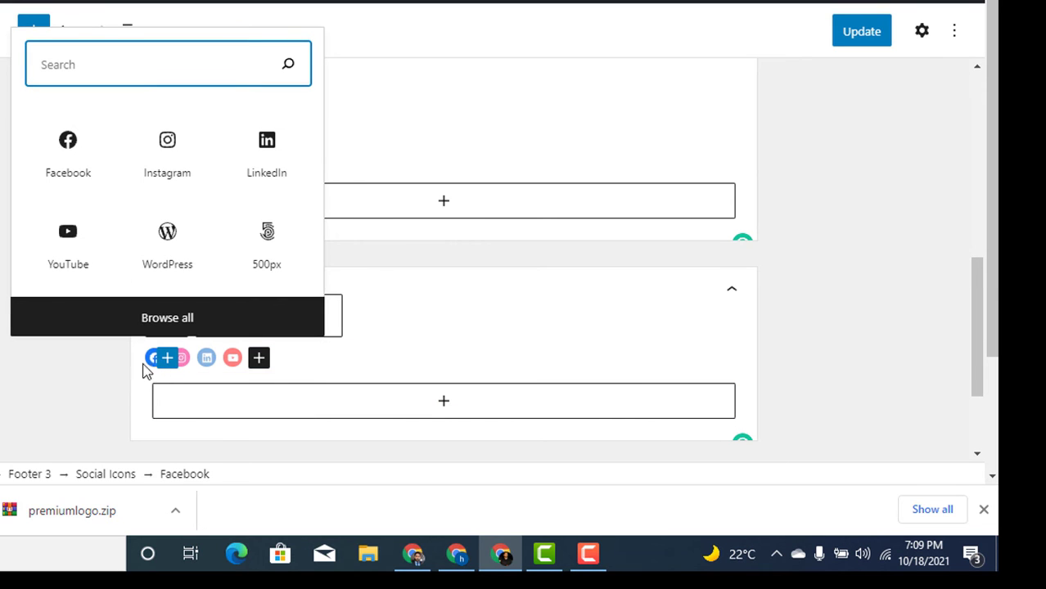
pyautogui.click(117, 373)
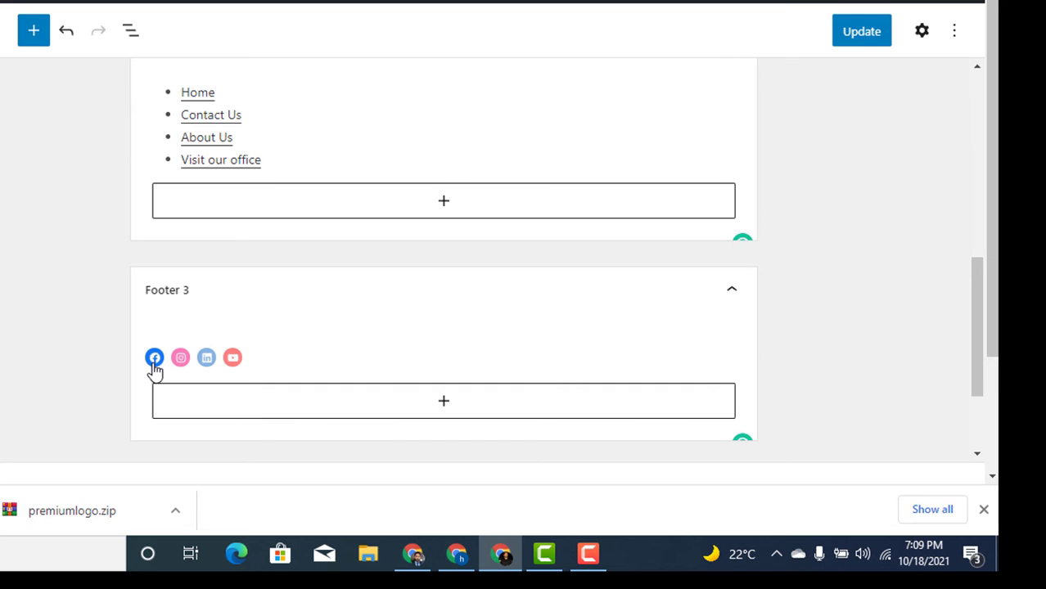
pyautogui.click(153, 367)
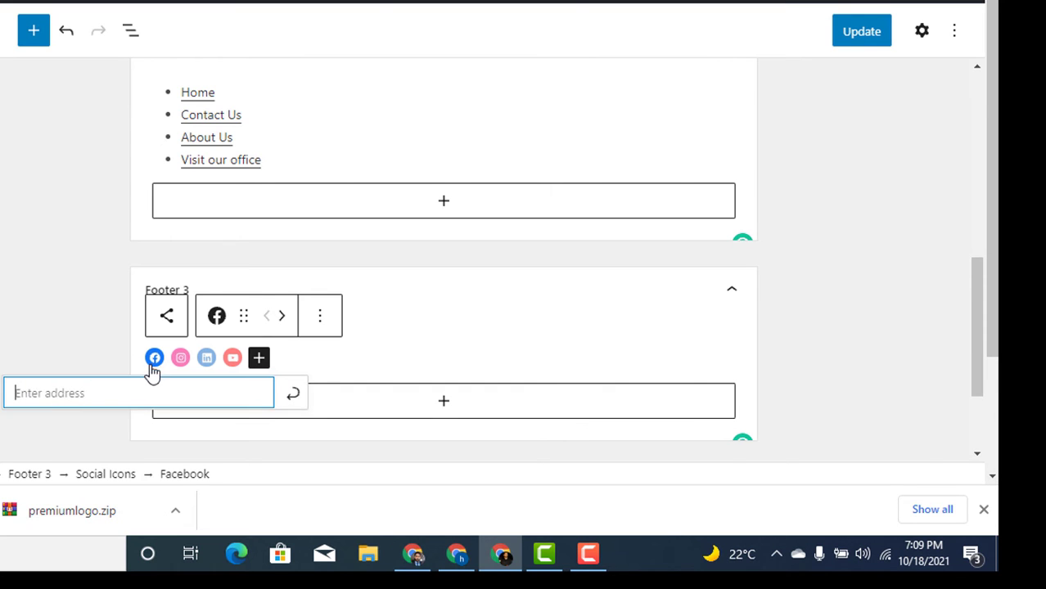
pyautogui.click(66, 305)
pyautogui.click(152, 360)
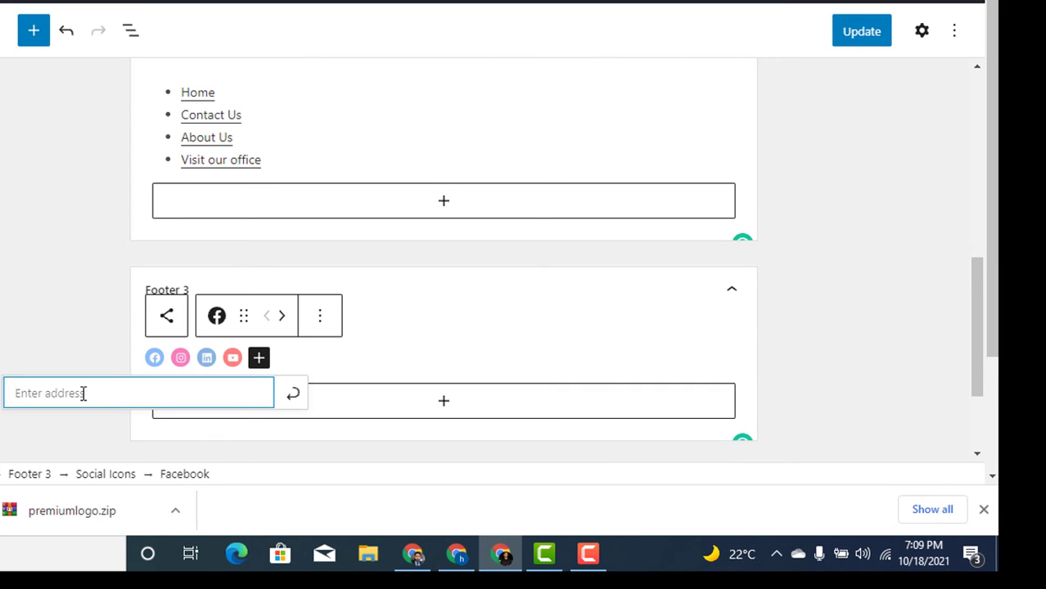
pyautogui.write('#')
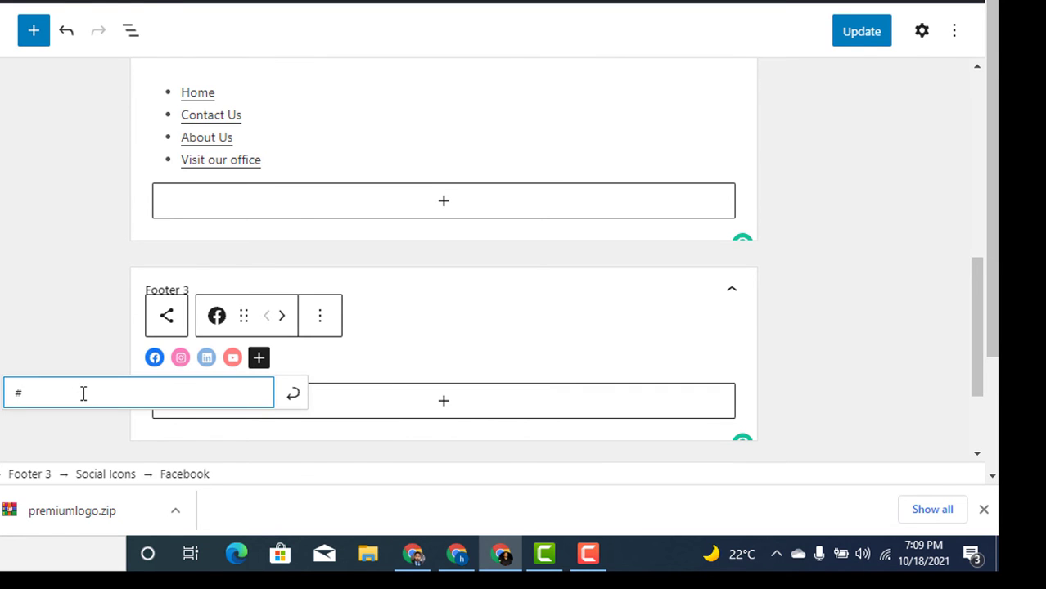
pyautogui.press('Return')
# Set the Instagram icon's link to #
pyautogui.click(167, 357)
pyautogui.click(168, 358)
pyautogui.click(155, 357)
pyautogui.press('Return')
pyautogui.click(180, 358)
pyautogui.write('#')
pyautogui.press('Return')
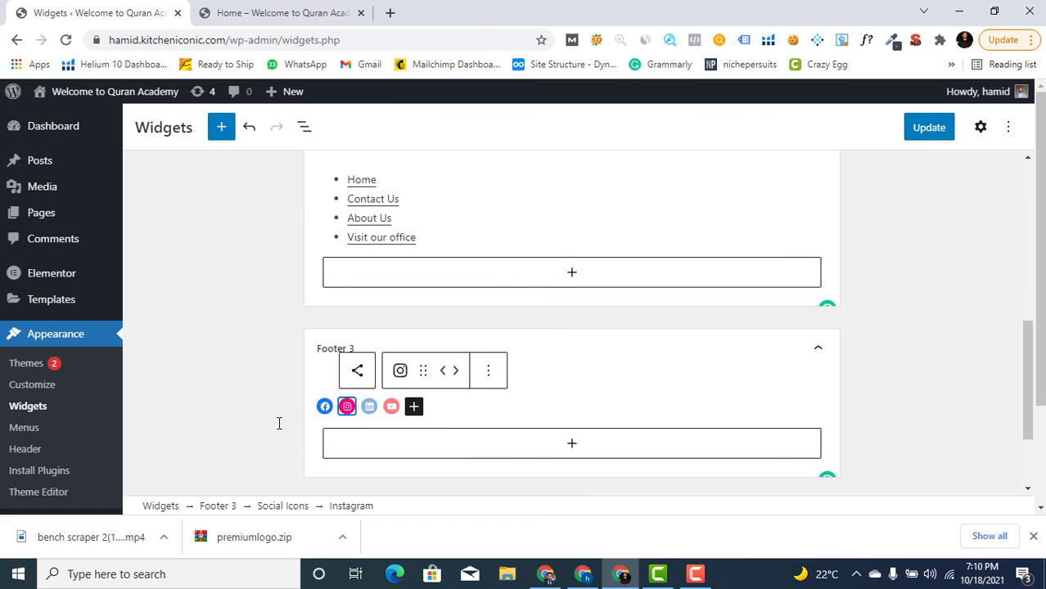
# Link the LinkedIn and YouTube icons to # and save the widgets with Update
pyautogui.click(369, 406)
pyautogui.write('#')
pyautogui.press('Return')
pyautogui.click(391, 407)
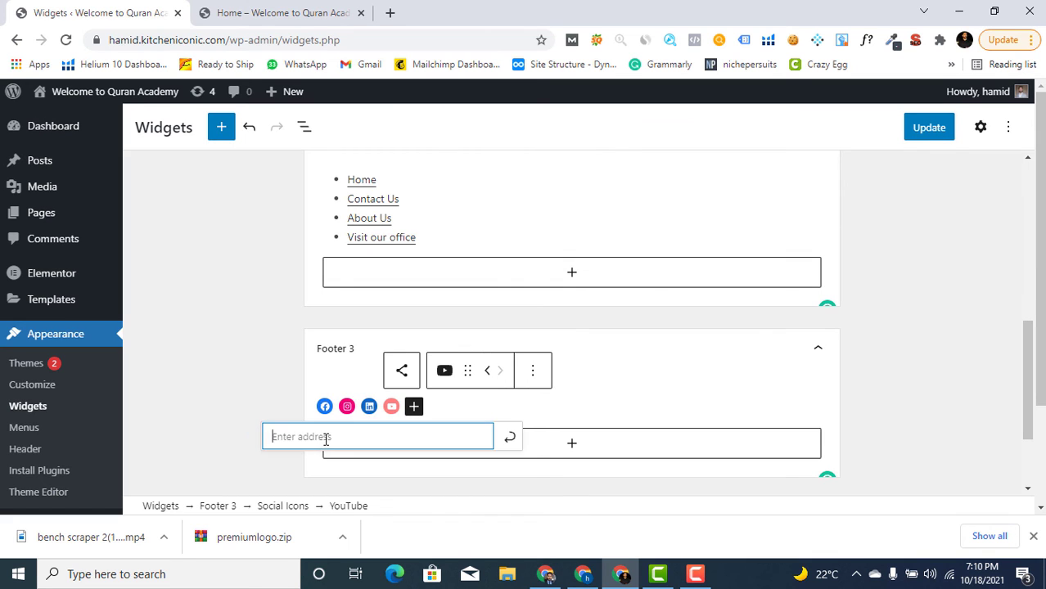
pyautogui.write('#')
pyautogui.press('Return')
pyautogui.click(925, 126)
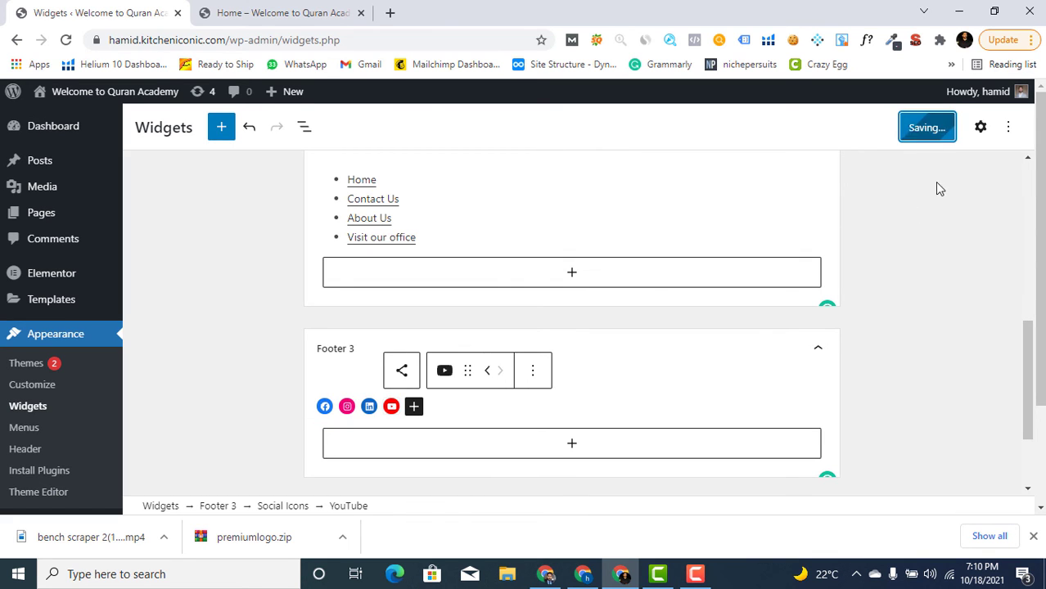
pyautogui.click(274, 13)
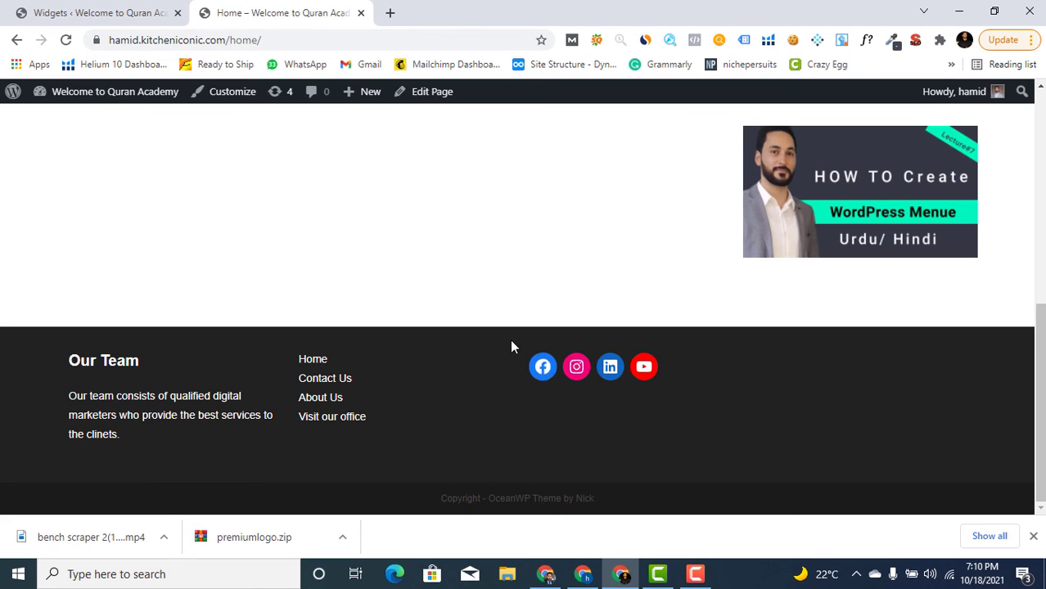
# Go back from the live footer preview to the Widgets editor
pyautogui.click(151, 12)
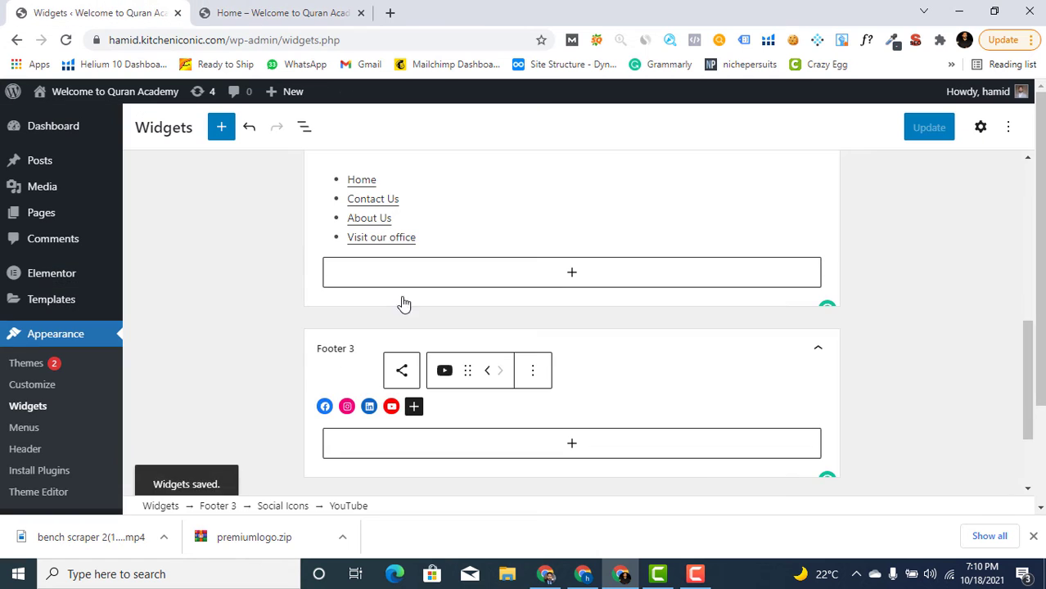
# Add a 'My Contact Info' heading to the Footer 4 widget area
pyautogui.scroll(-3, 610, 407)
pyautogui.click(389, 401)
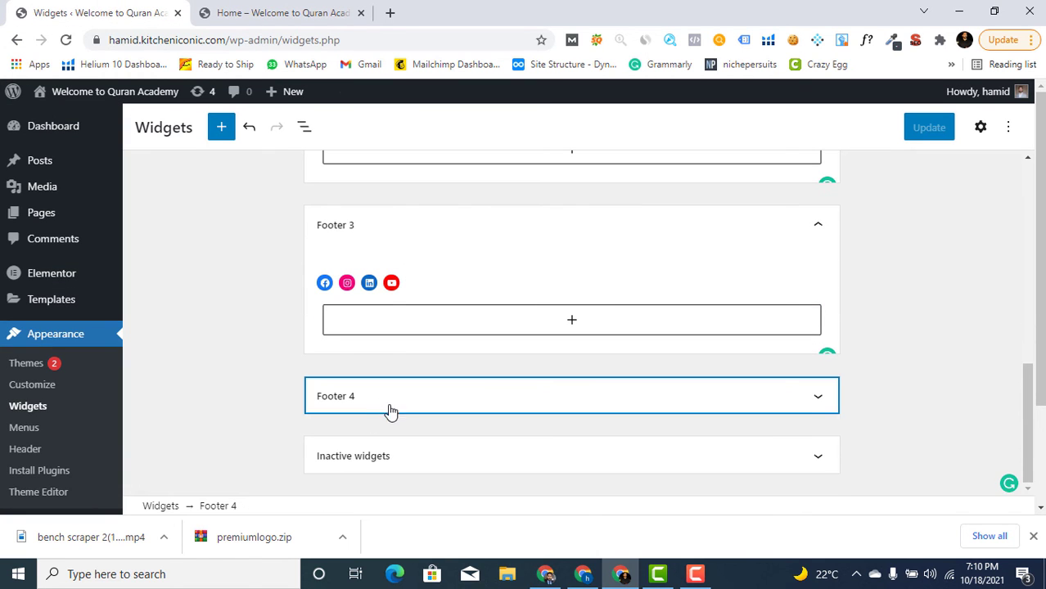
pyautogui.scroll(-1, 502, 367)
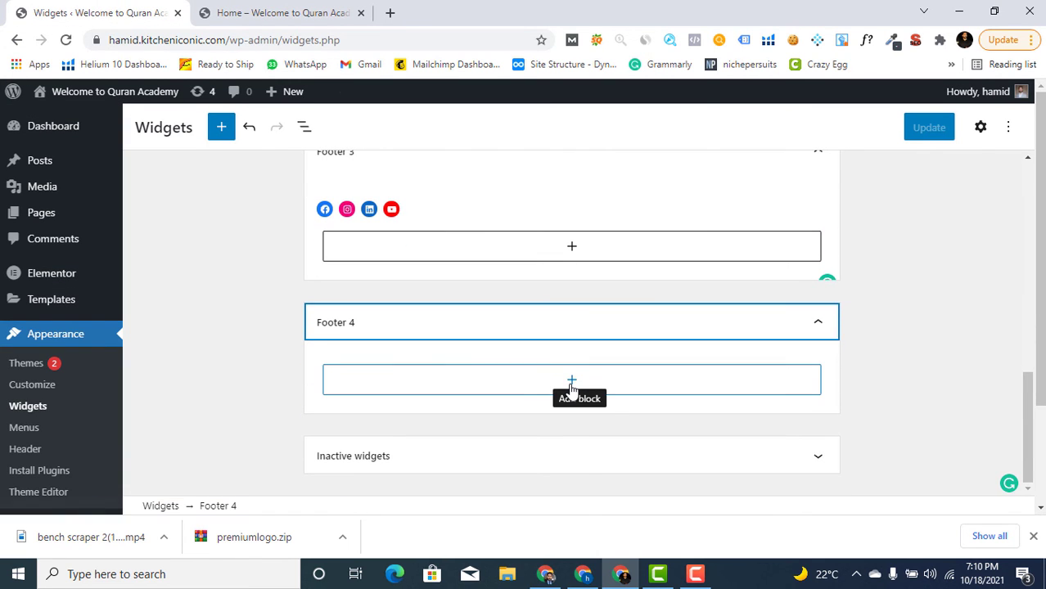
pyautogui.click(569, 382)
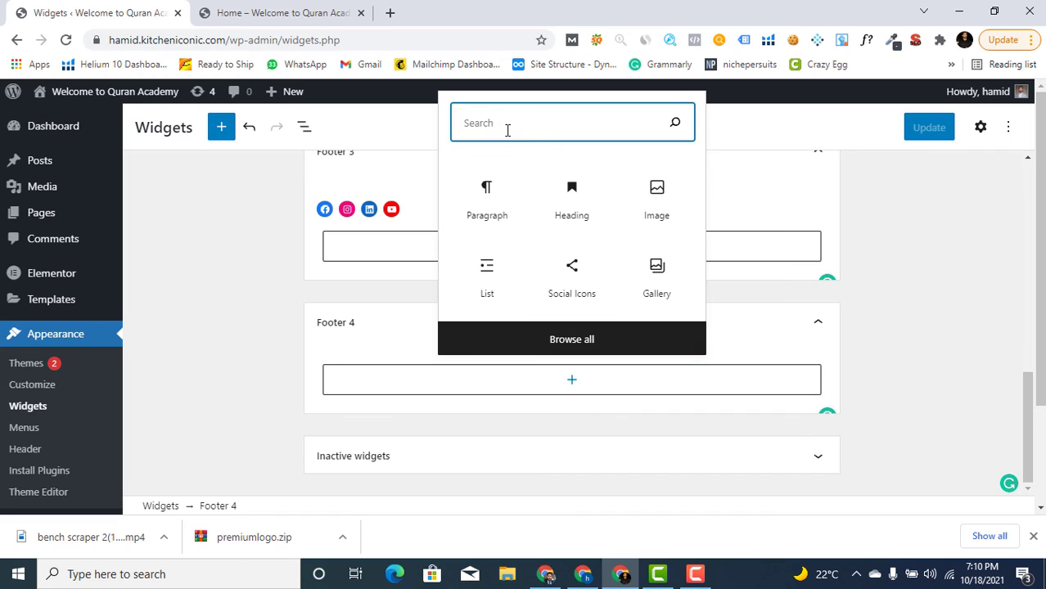
pyautogui.click(574, 197)
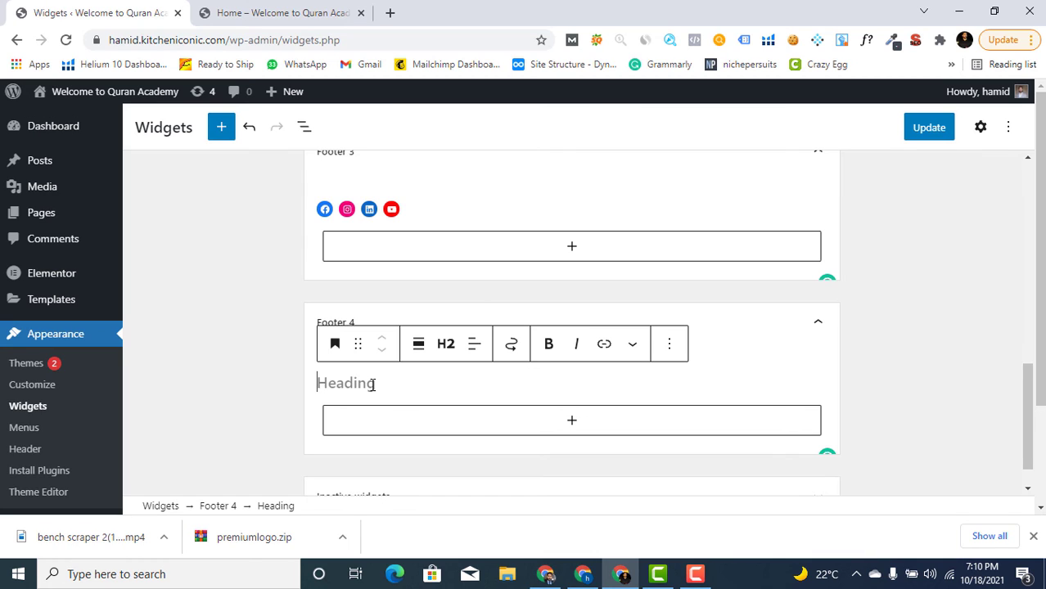
pyautogui.write('My Contact In')
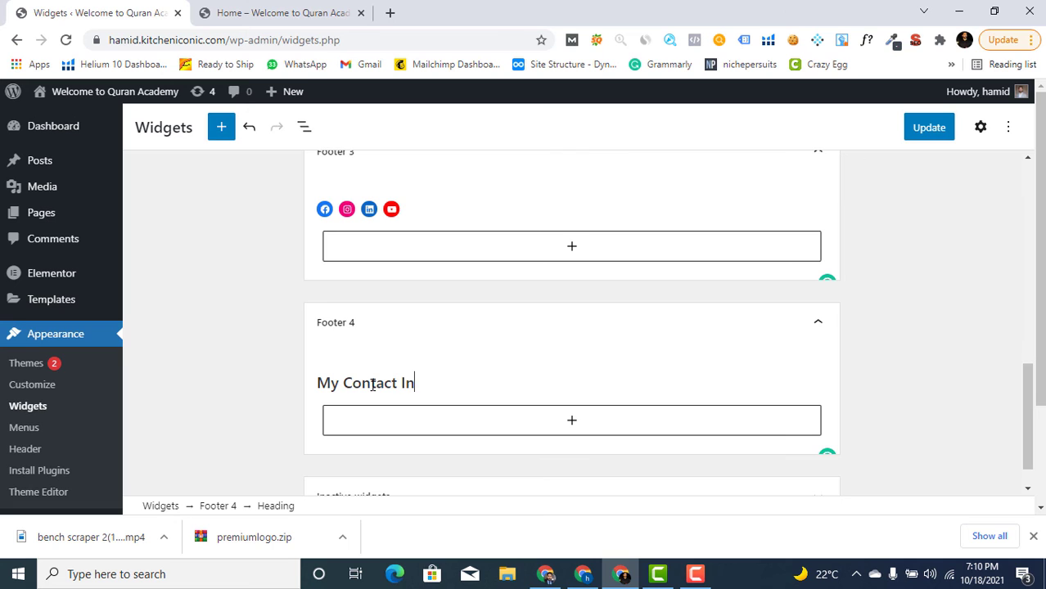
pyautogui.write('for')
pyautogui.press('BackSpace')
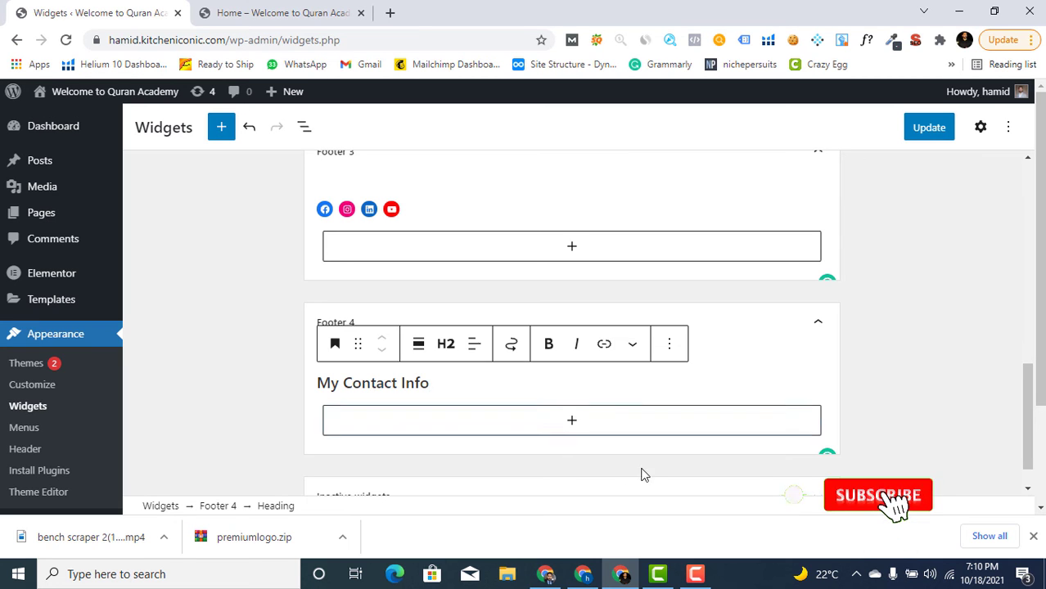
# Add a paragraph with the contact phone number below the heading
pyautogui.click(577, 423)
pyautogui.click(494, 249)
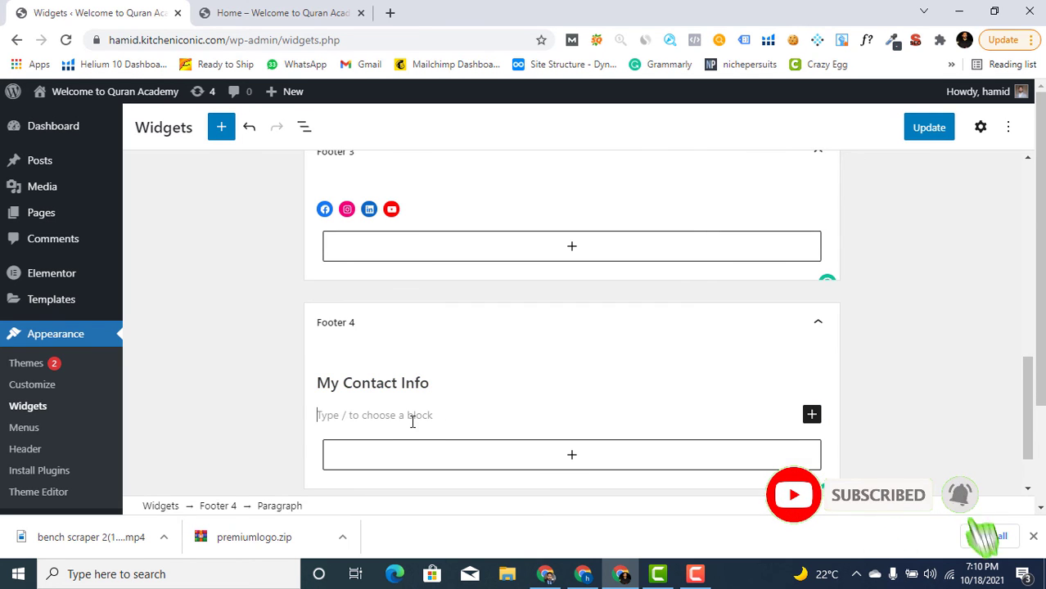
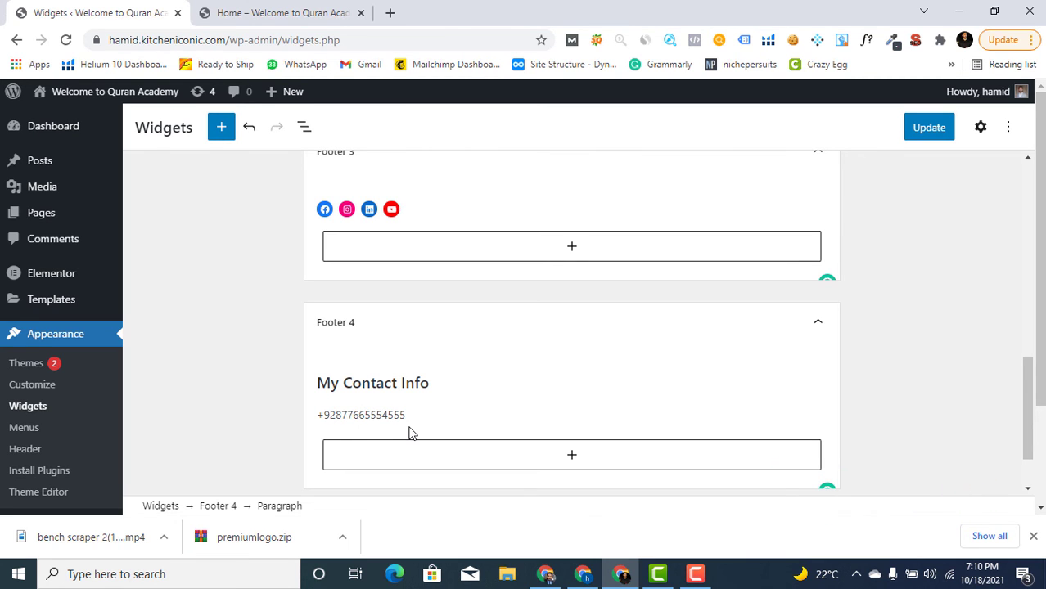
pyautogui.click(219, 395)
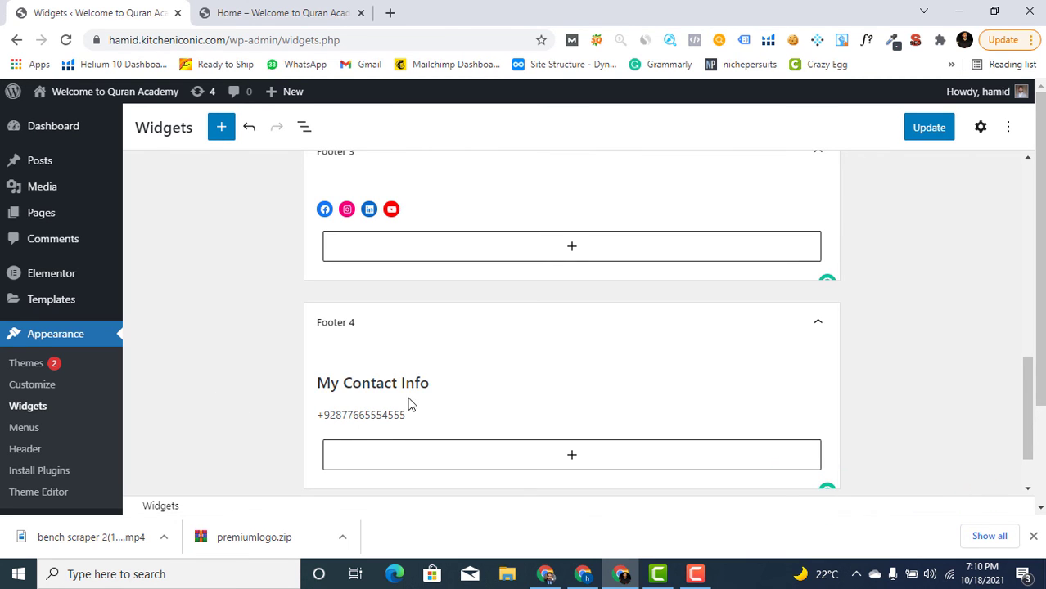
pyautogui.moveTo(433, 385); pyautogui.dragTo(303, 390)
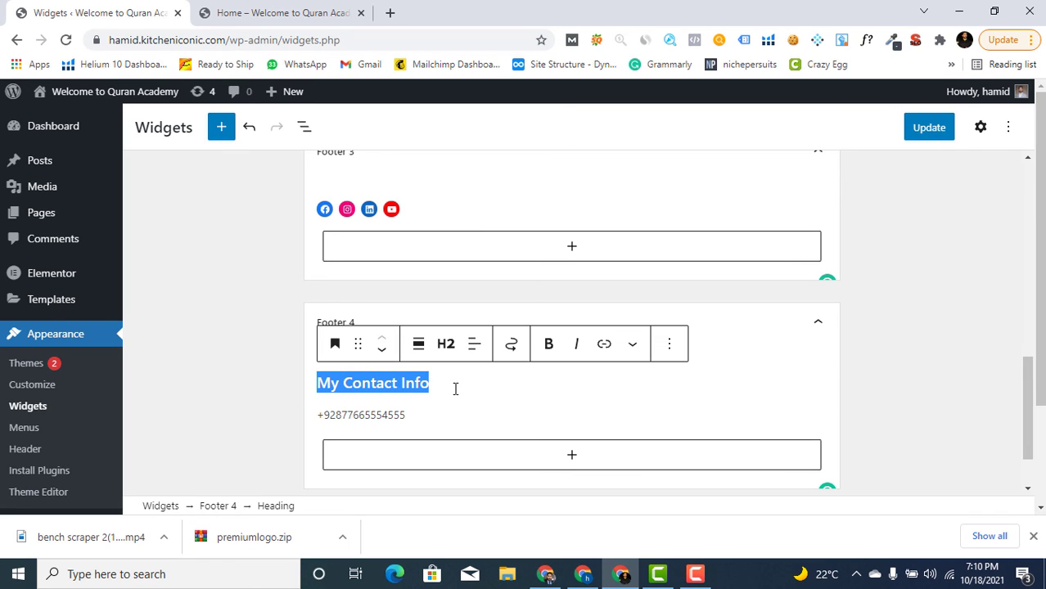
# Set the My Contact Info heading and the phone number text colour to White
pyautogui.click(637, 354)
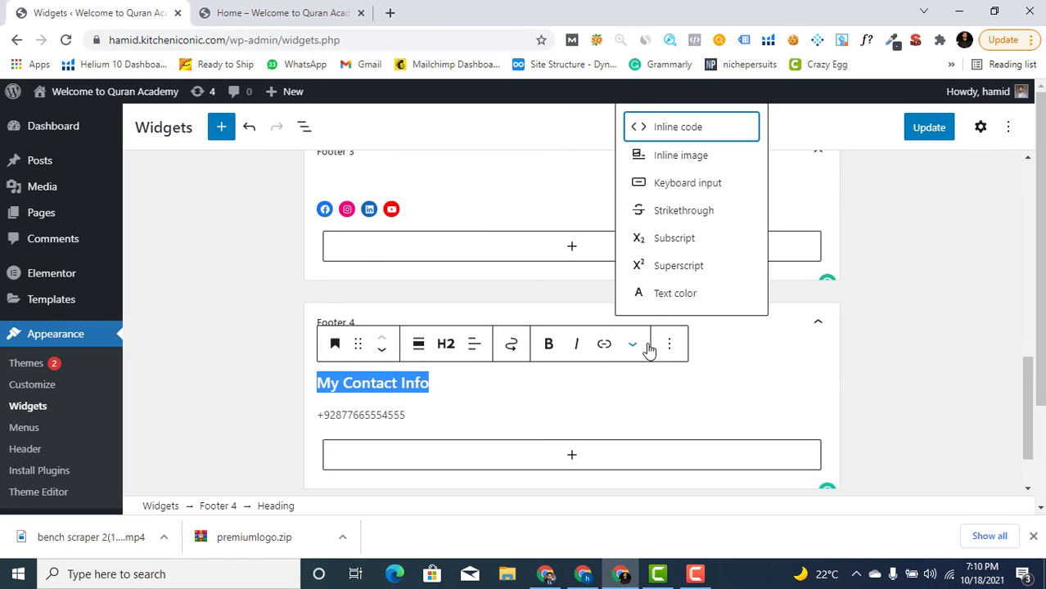
pyautogui.click(655, 301)
pyautogui.click(372, 248)
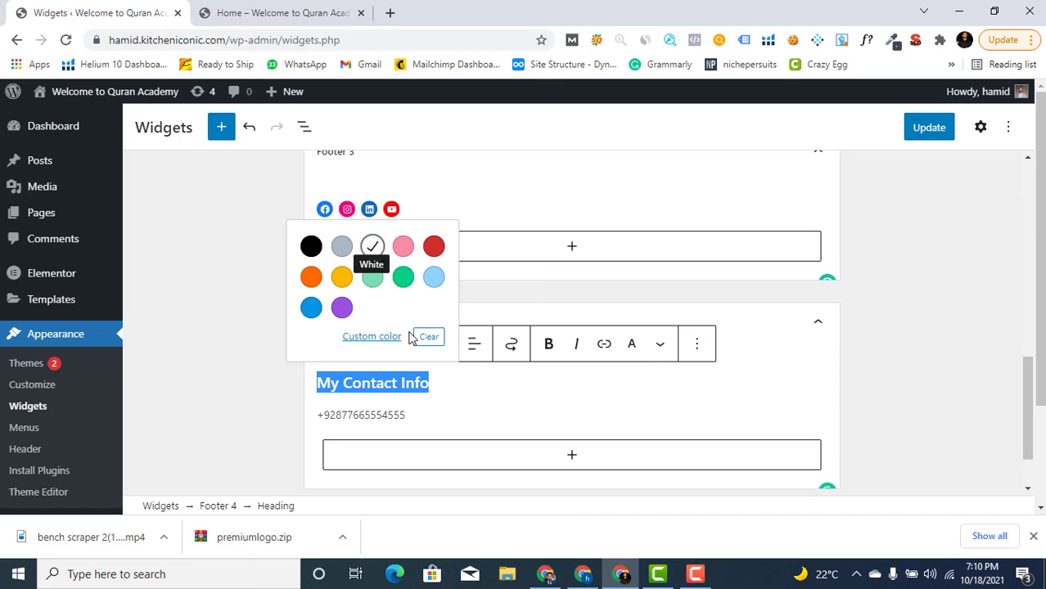
pyautogui.click(426, 423)
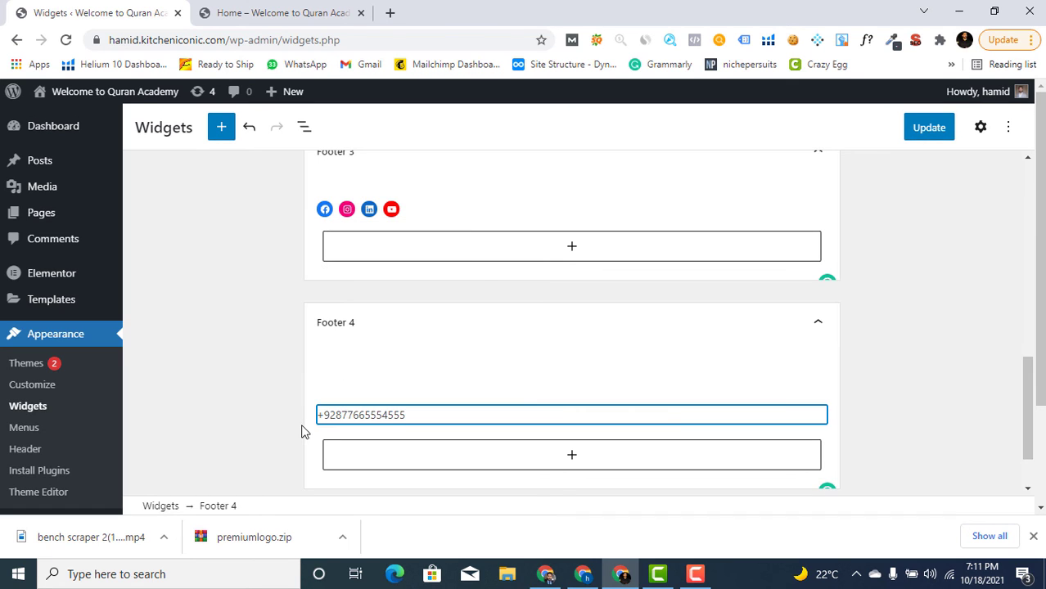
pyautogui.moveTo(305, 432); pyautogui.dragTo(453, 406)
pyautogui.click(391, 415)
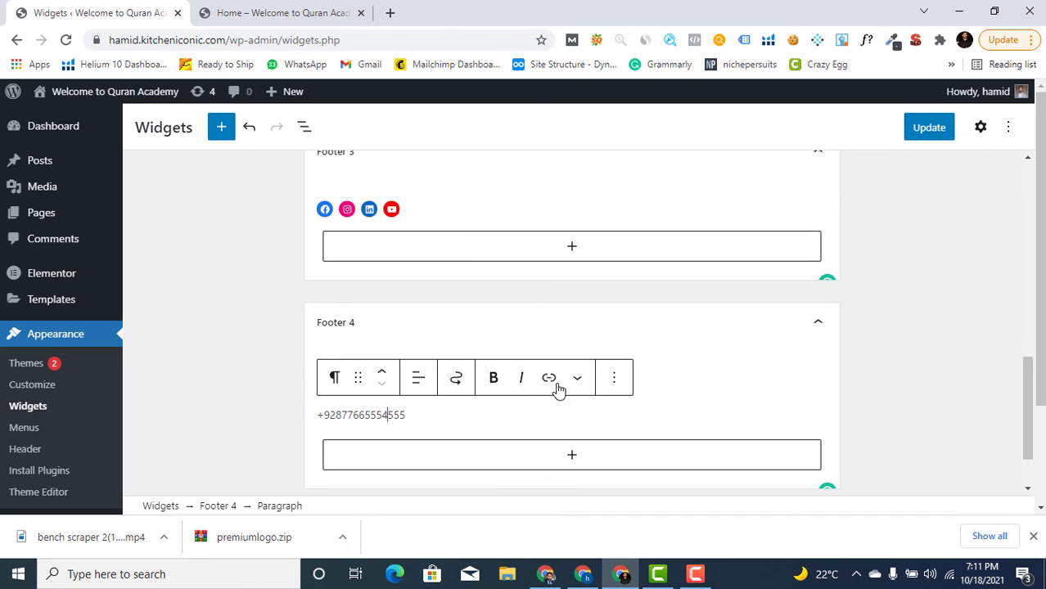
pyautogui.click(582, 380)
pyautogui.click(591, 335)
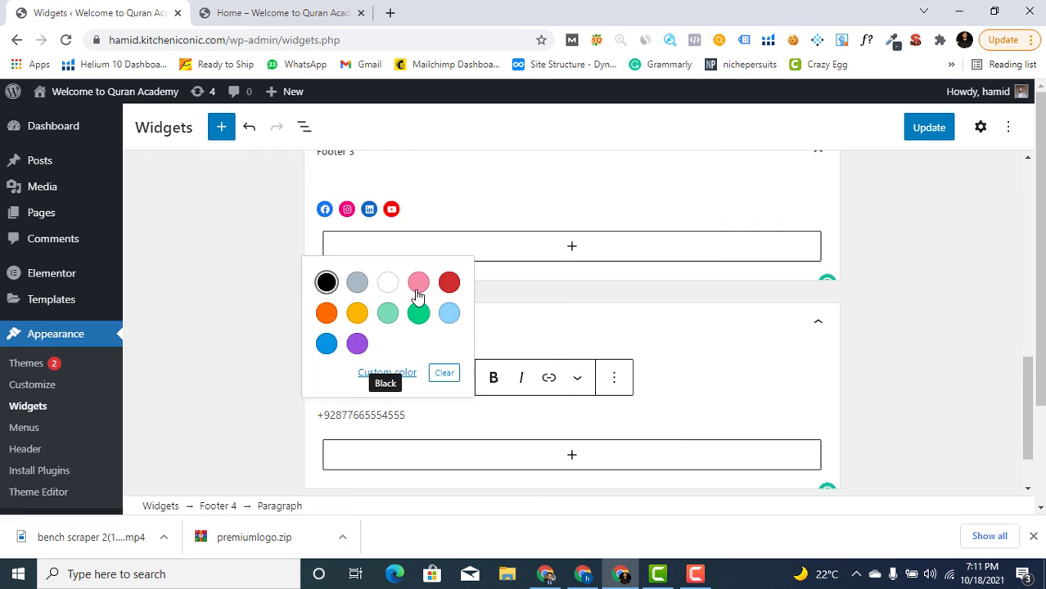
pyautogui.click(391, 282)
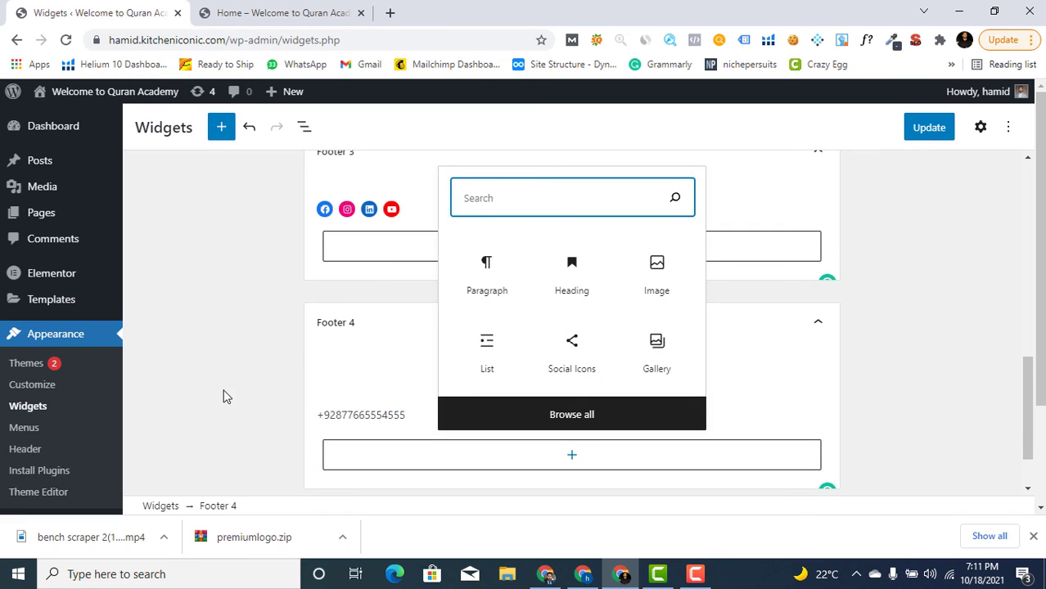
# Reapply White to the whole phone number, including the plus, and save with Update
pyautogui.click(253, 410)
pyautogui.click(399, 418)
pyautogui.doubleClick(402, 419)
pyautogui.tripleClick(402, 419)
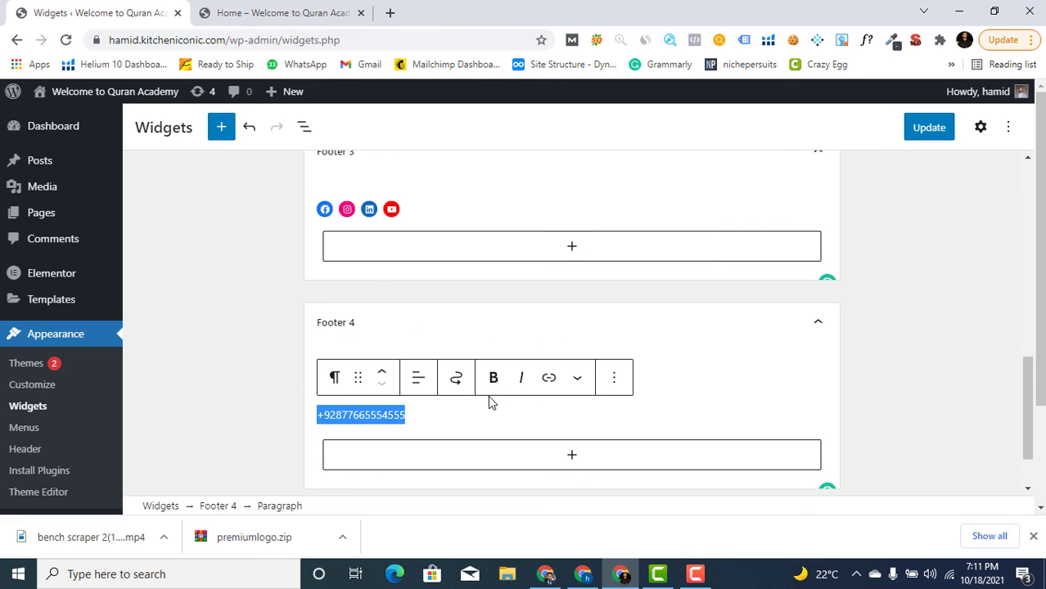
pyautogui.click(576, 377)
pyautogui.click(600, 328)
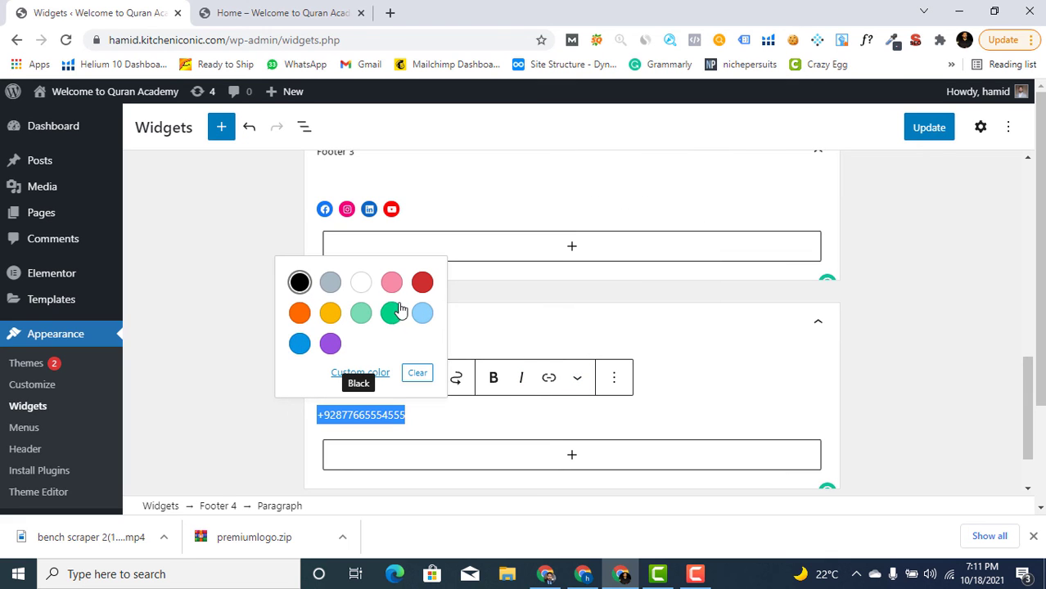
pyautogui.click(362, 281)
pyautogui.click(231, 434)
pyautogui.click(924, 132)
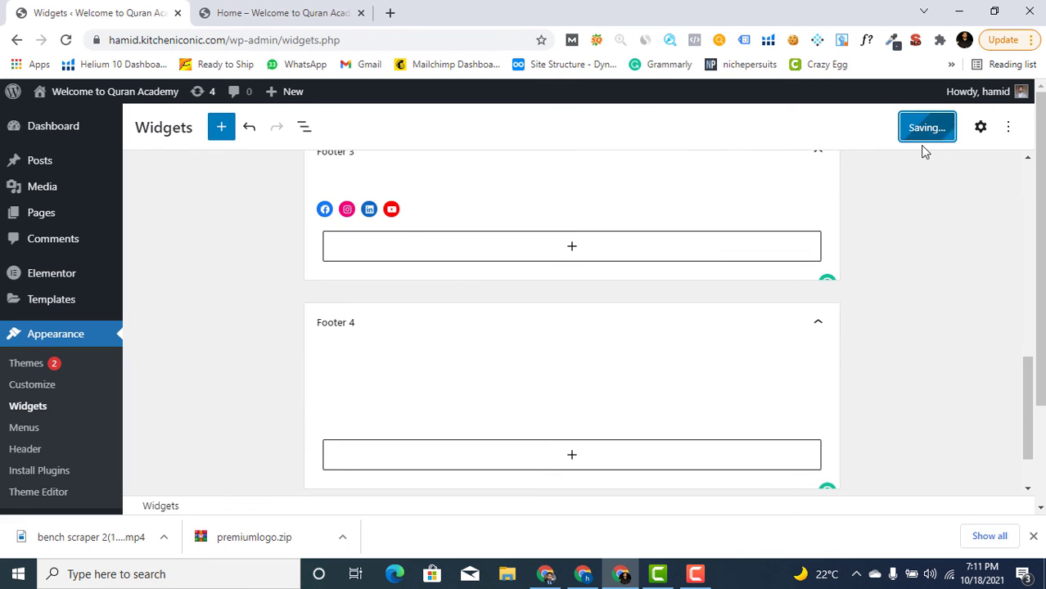
pyautogui.click(304, 12)
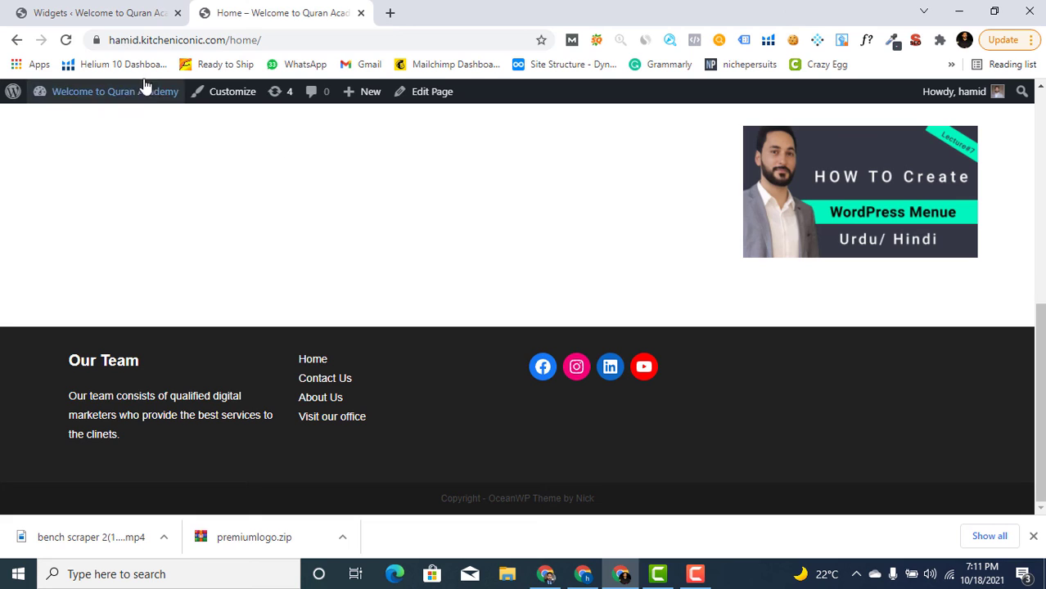
# Reload the Home page and scroll the footer to check the My Contact Info column
pyautogui.click(65, 39)
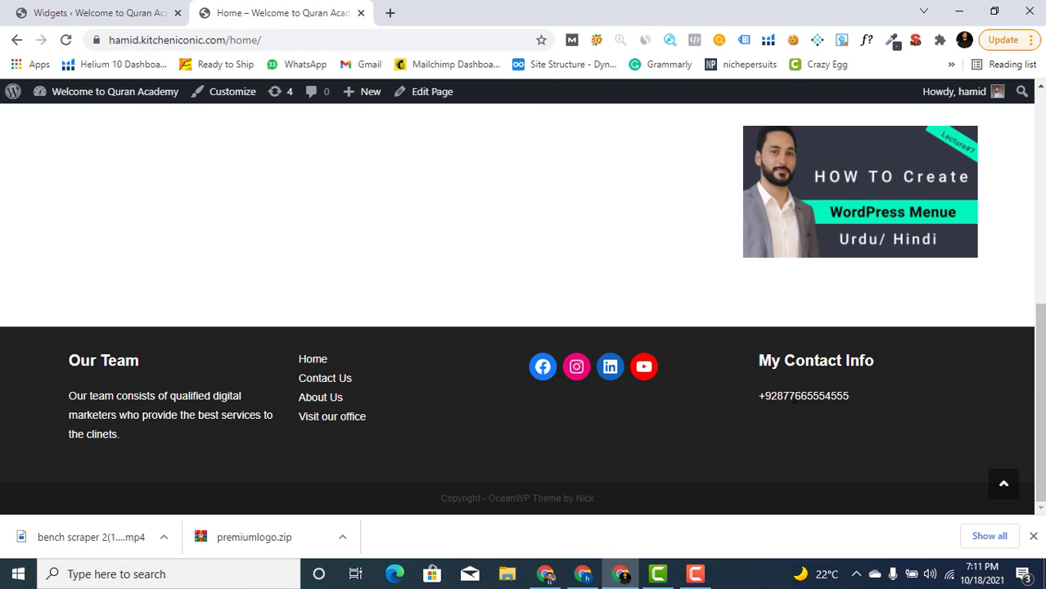
pyautogui.scroll(5, 790, 401)
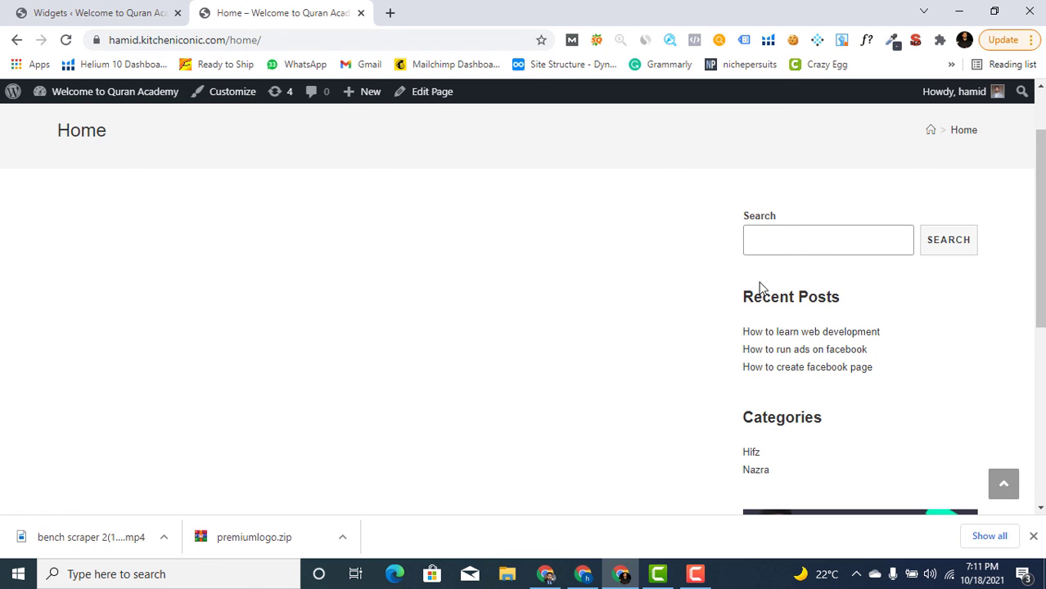
pyautogui.scroll(-2, 798, 319)
pyautogui.scroll(3, 802, 327)
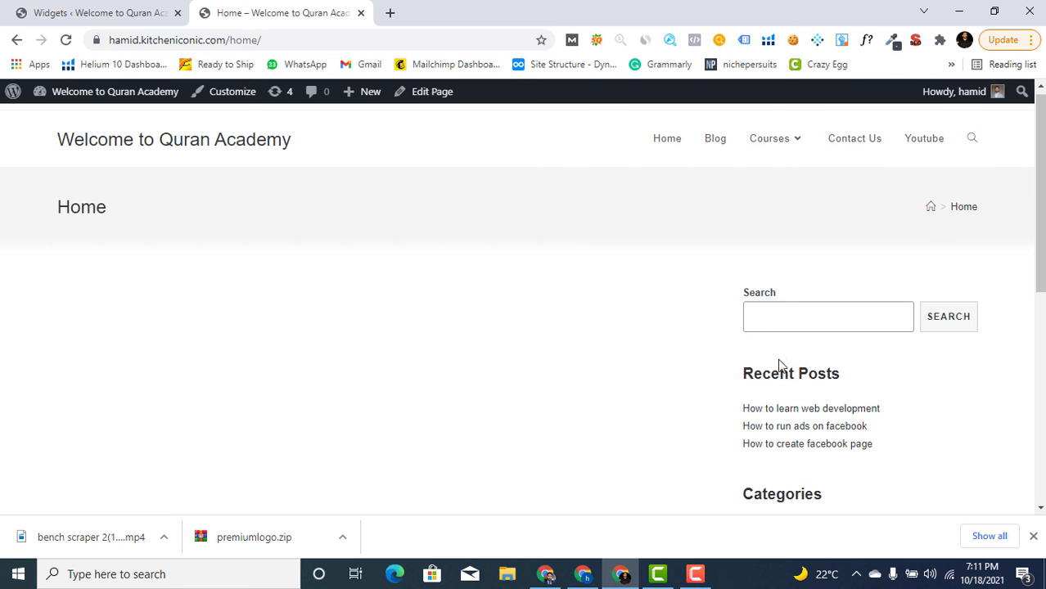
pyautogui.scroll(-2, 775, 327)
pyautogui.scroll(-2, 797, 343)
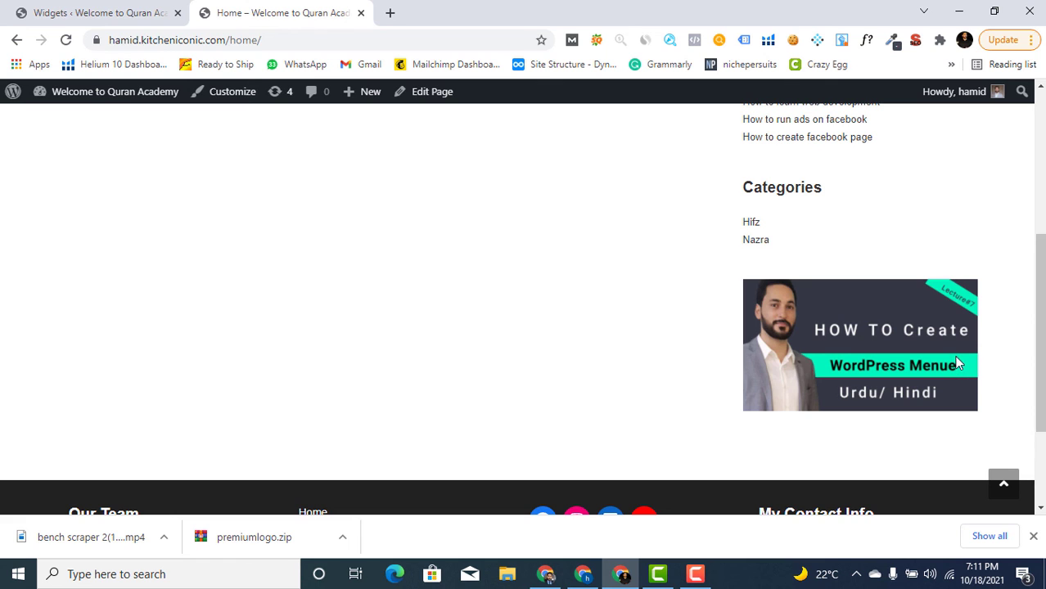
pyautogui.scroll(3, 933, 357)
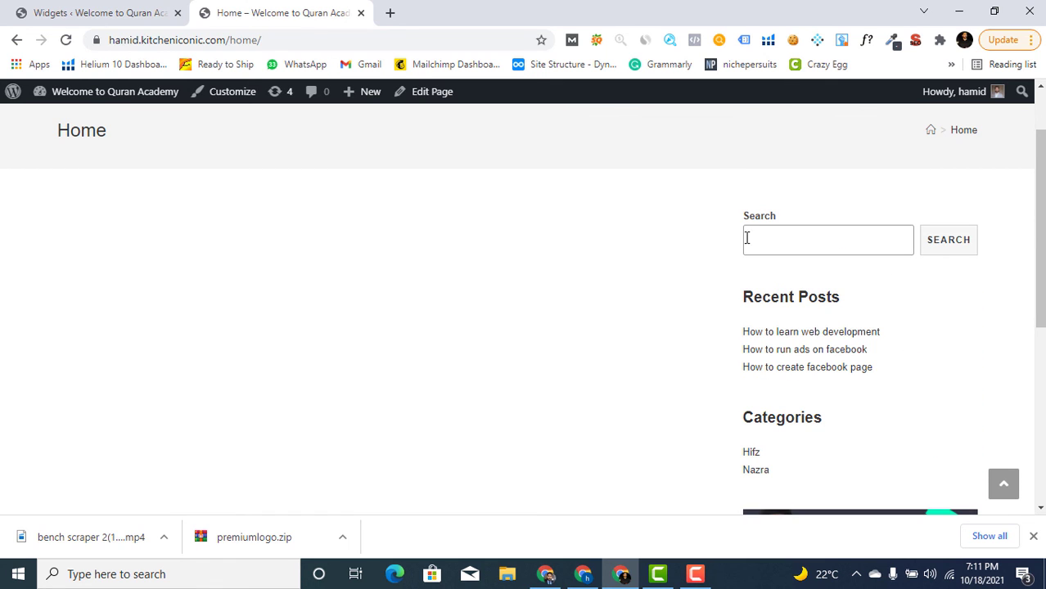
pyautogui.scroll(-2, 811, 294)
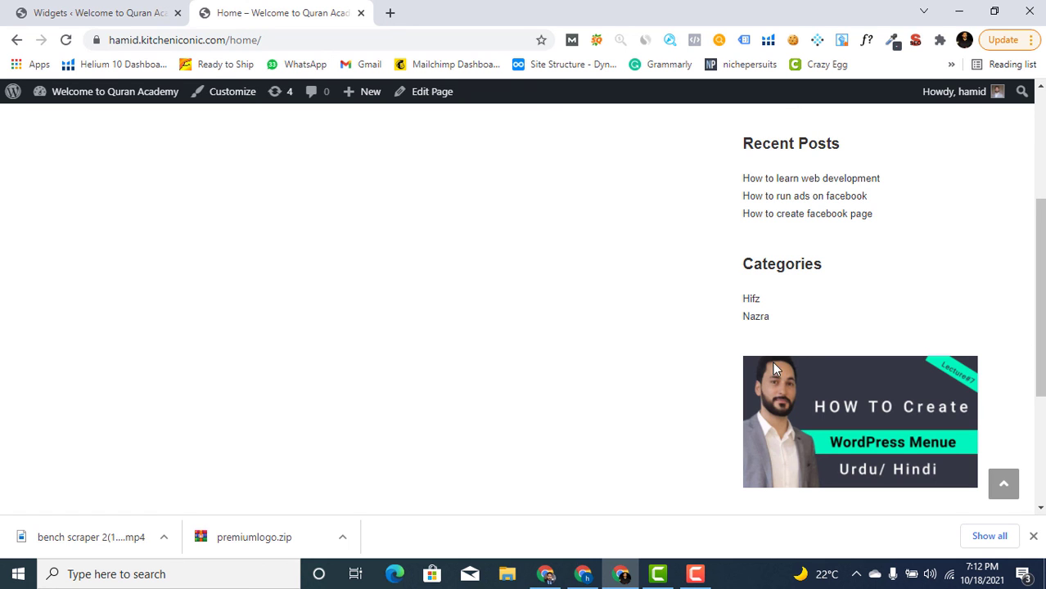
pyautogui.scroll(1, 697, 361)
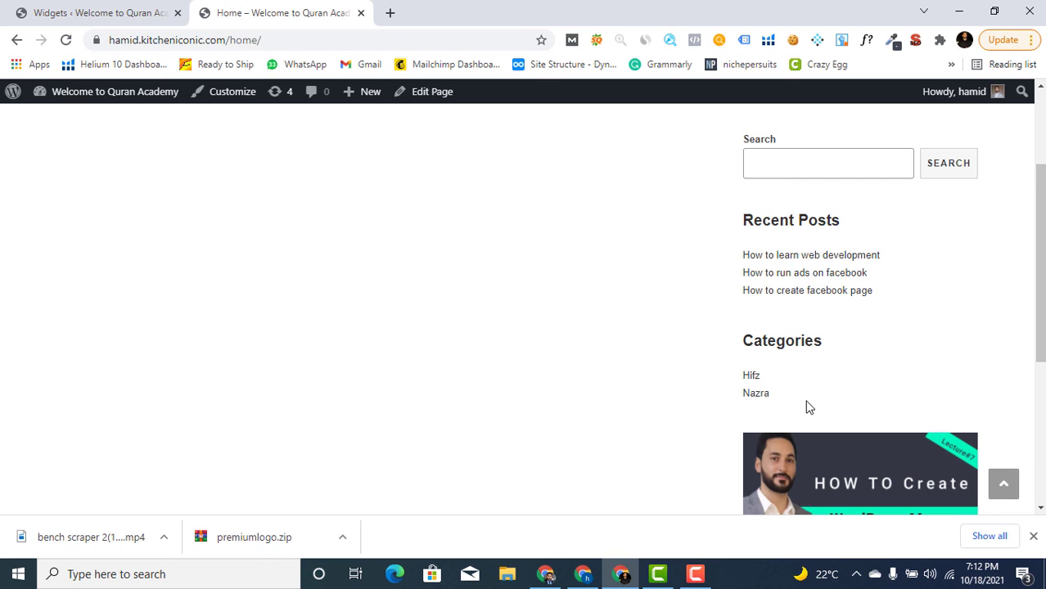
pyautogui.scroll(-3, 602, 380)
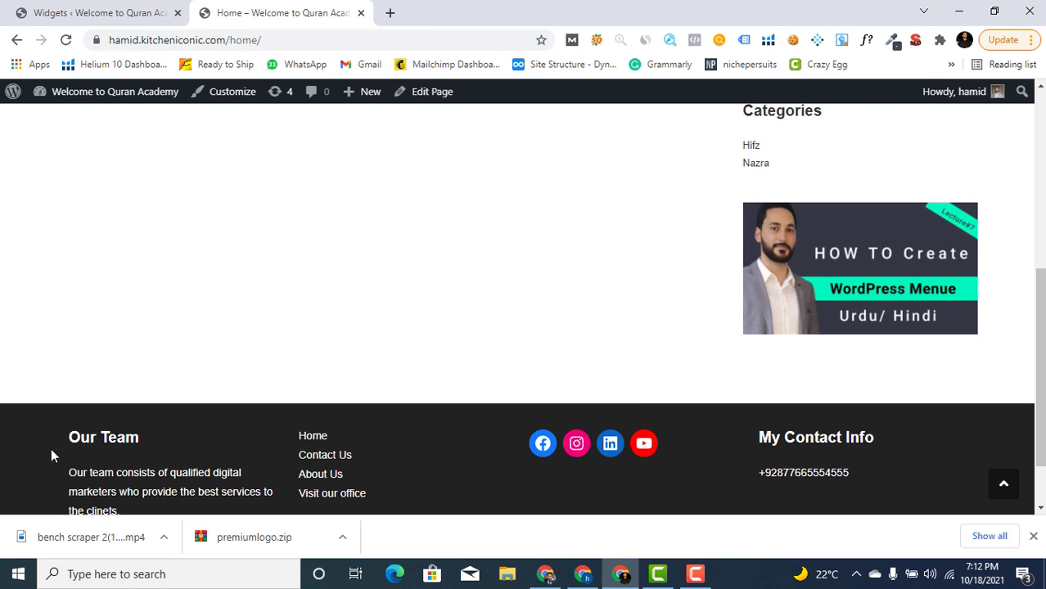
pyautogui.scroll(-1, 61, 460)
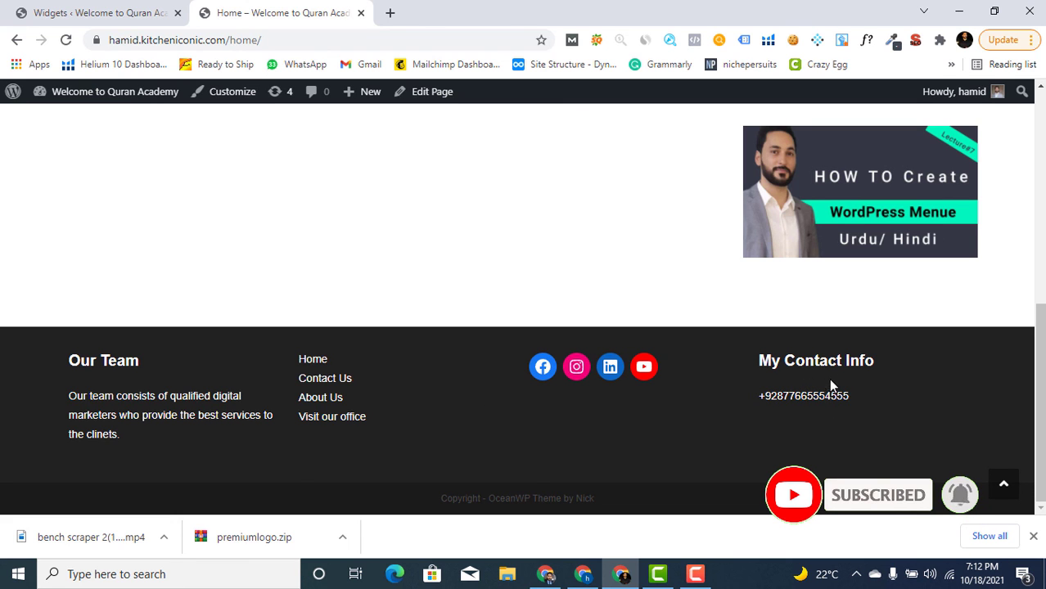
pyautogui.scroll(10, 523, 339)
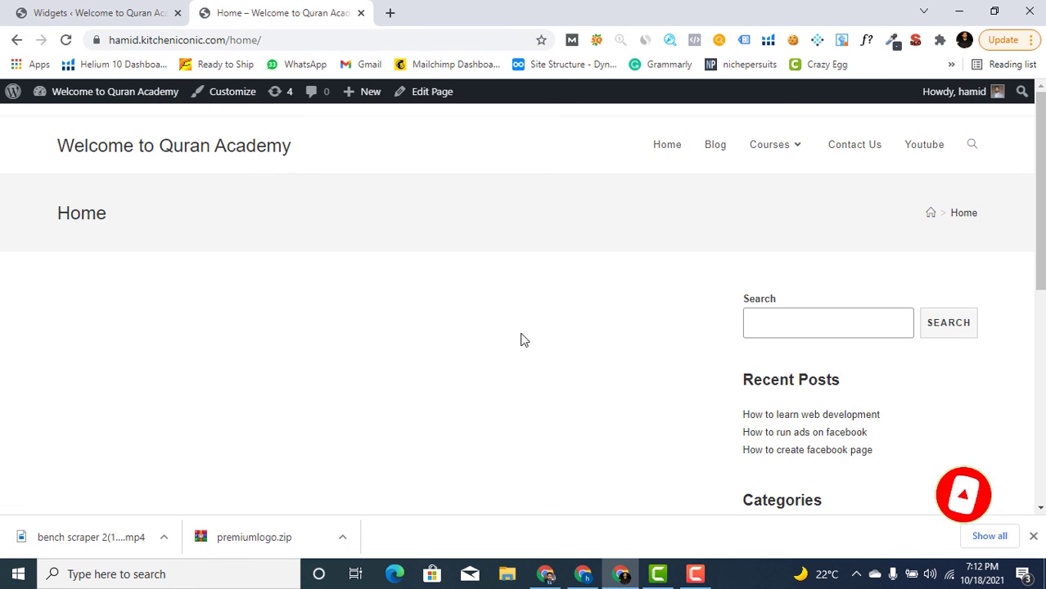
pyautogui.scroll(-1, 548, 309)
pyautogui.scroll(-2, 548, 309)
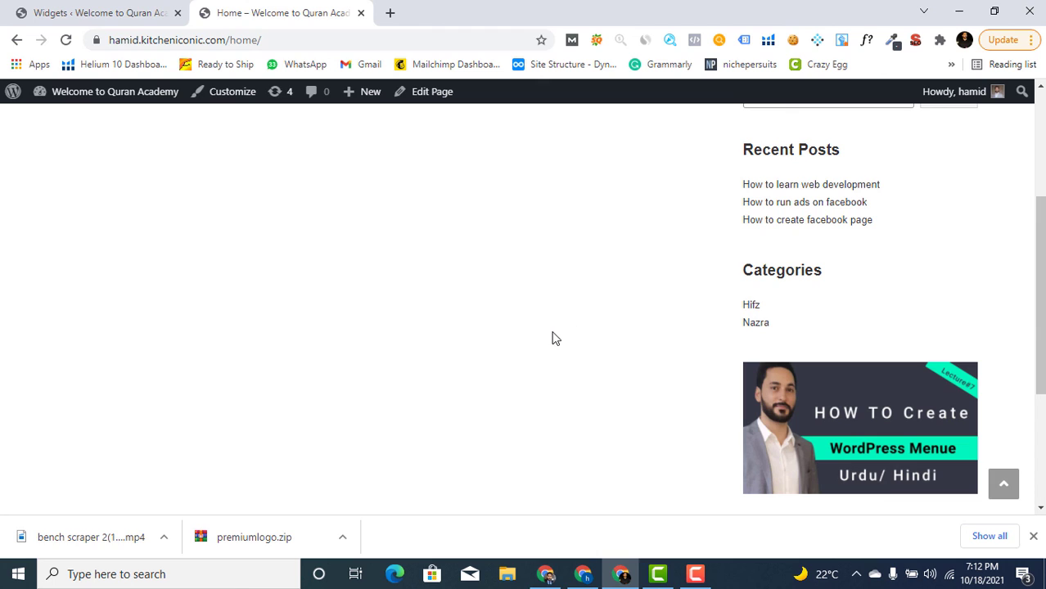